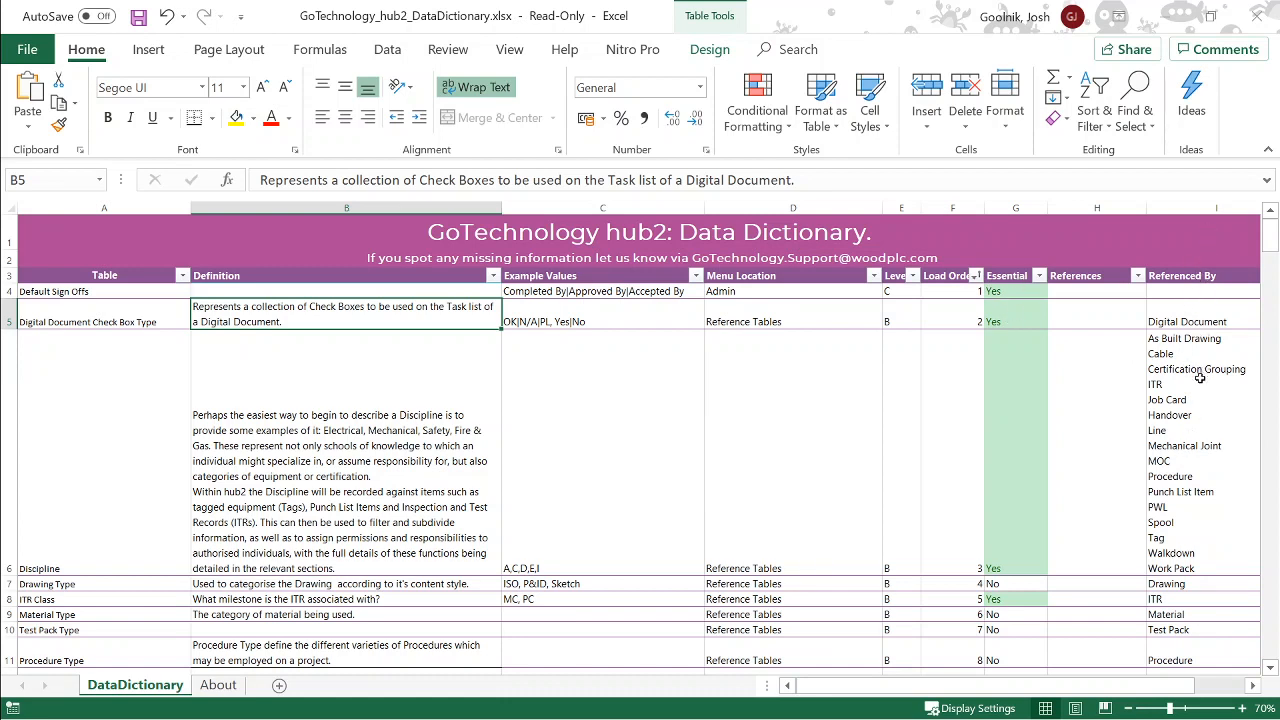
Examine the Discipline entry's Referenced By and Essential values, and the Drawing Type's Essential value, in the data dictionary.
left_click(136, 517)
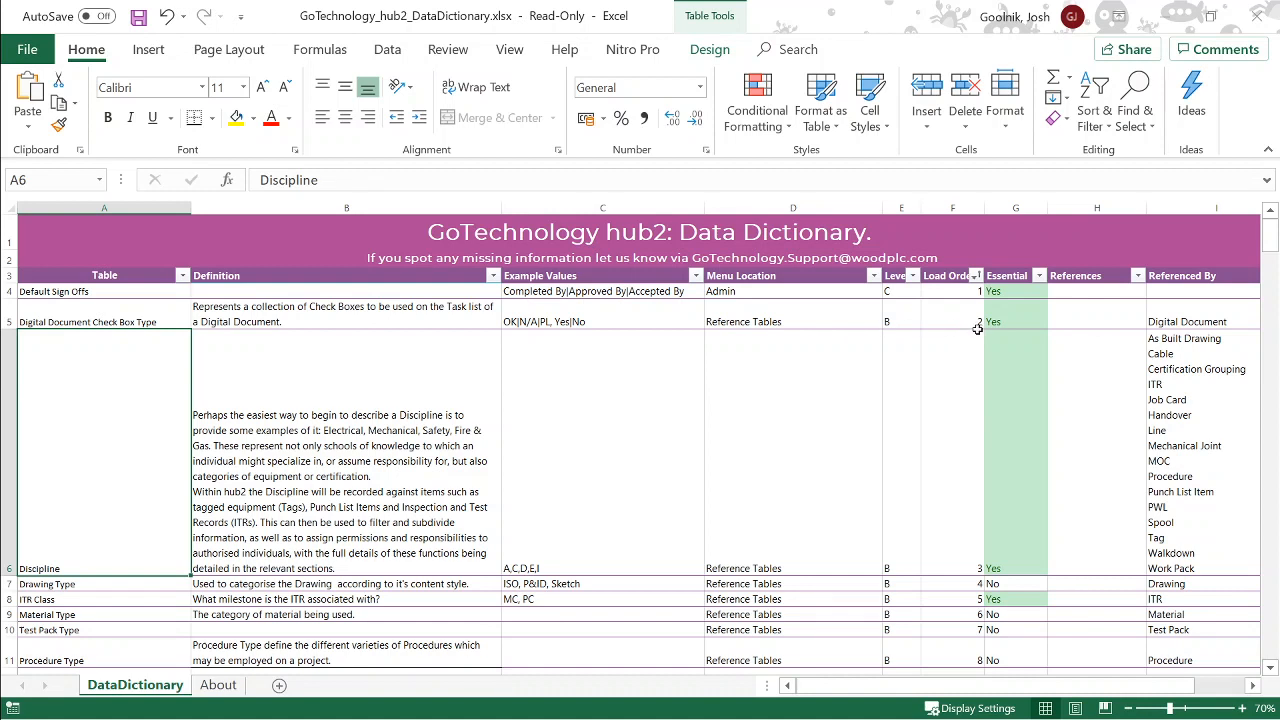
left_click(1203, 343)
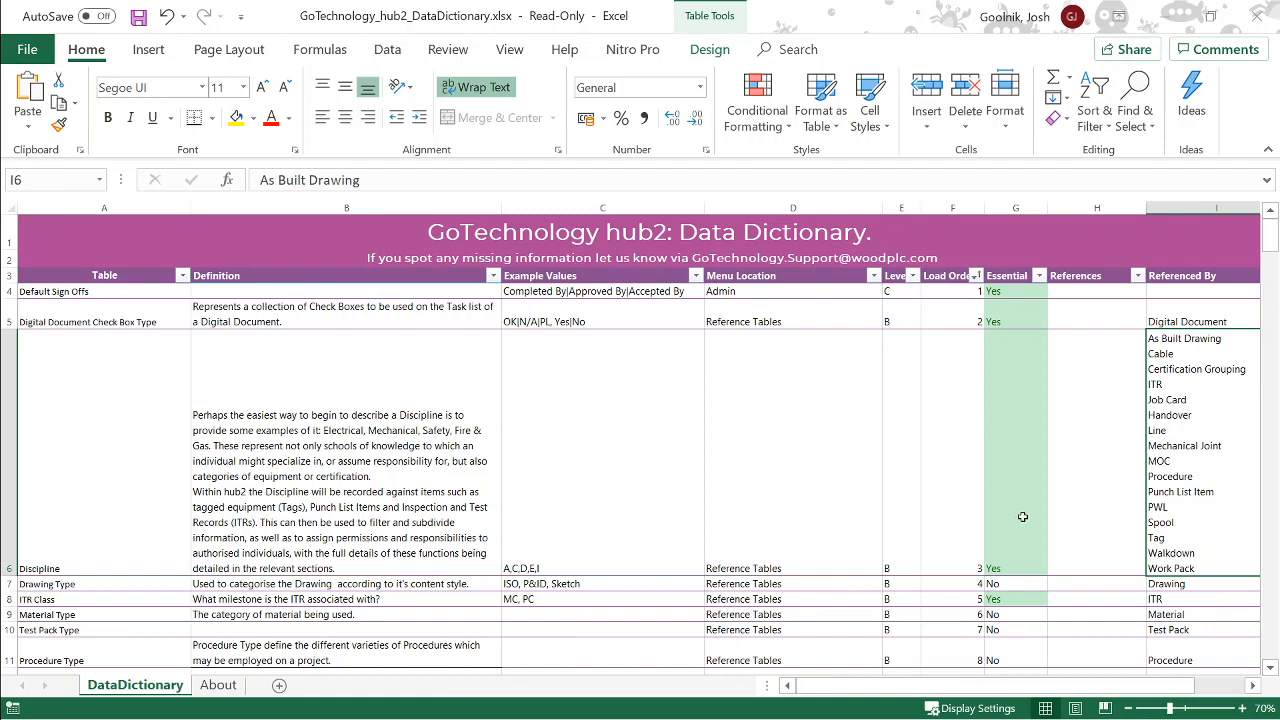
left_click(1018, 516)
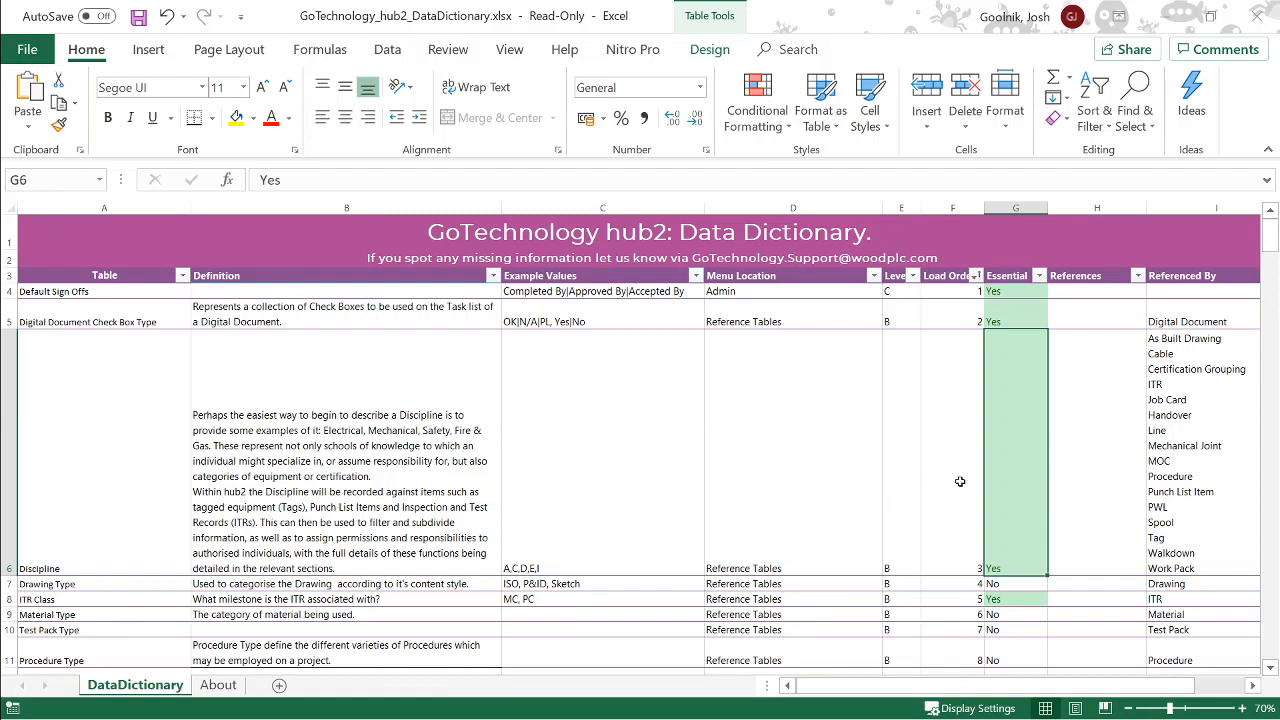
left_click(1023, 582)
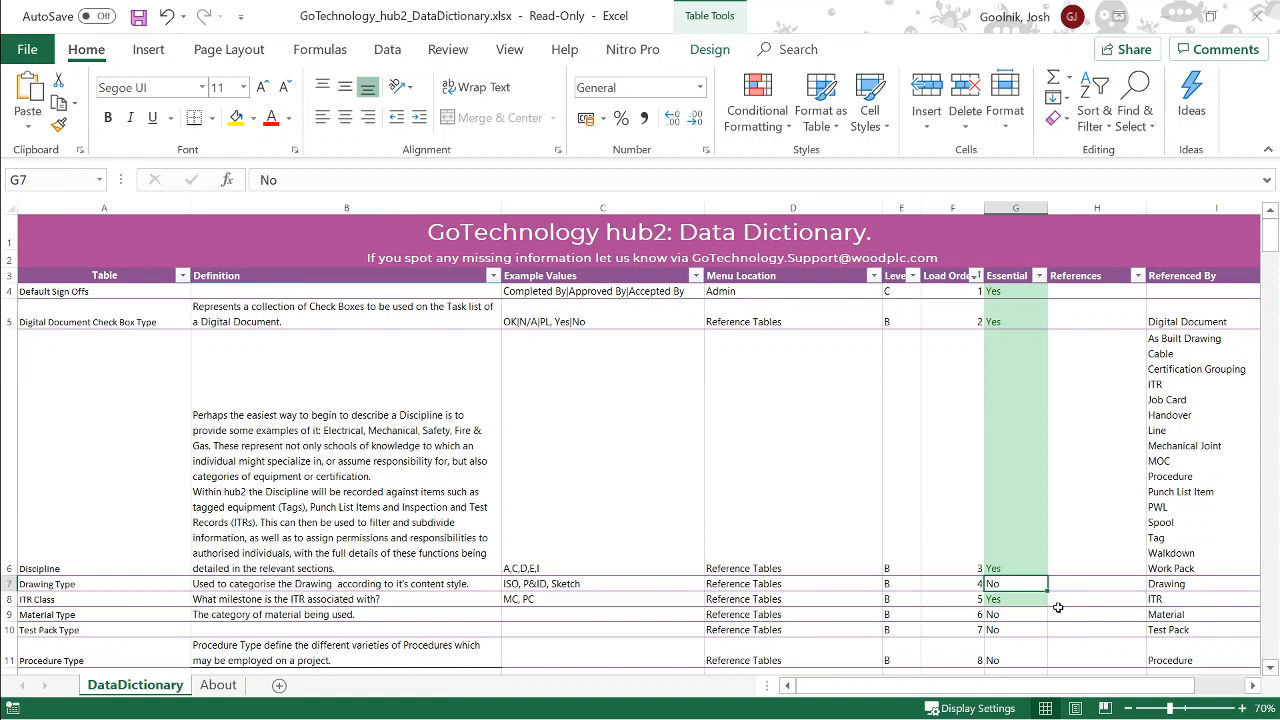
Filter the data dictionary's Level column to show only level B tables and select the Discipline entry.
left_click(916, 278)
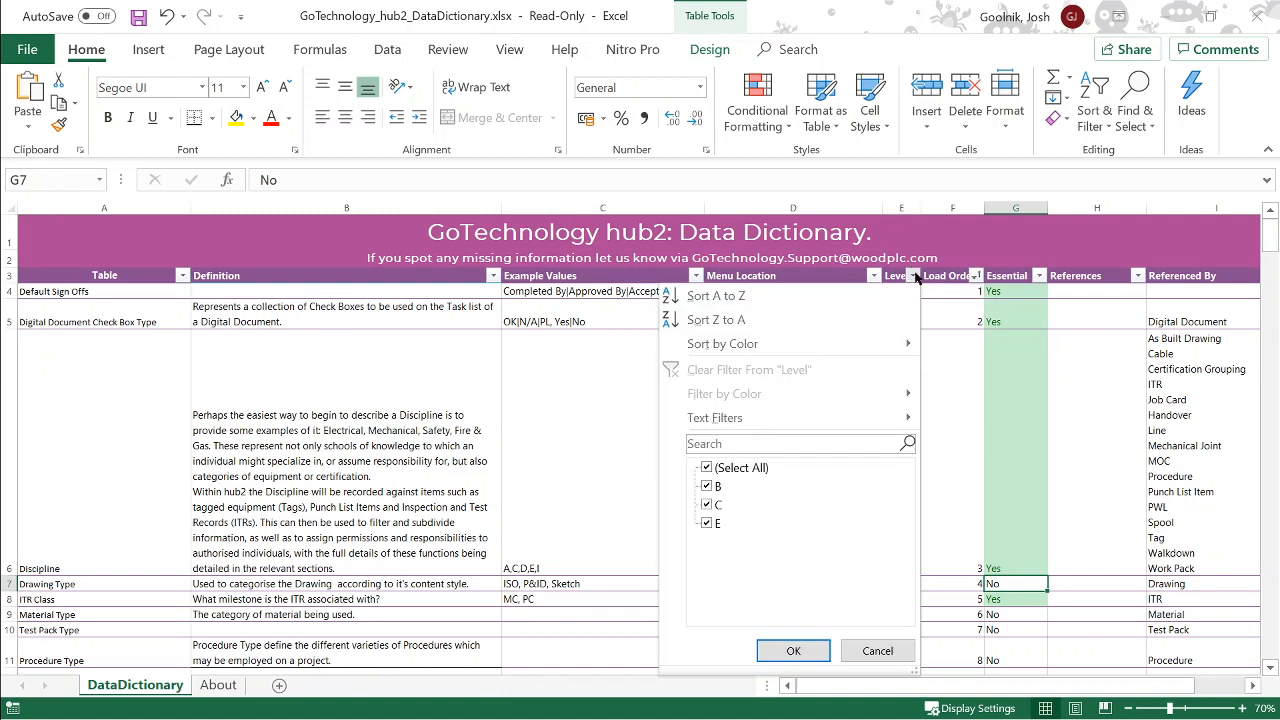
left_click(707, 468)
left_click(709, 486)
left_click(802, 651)
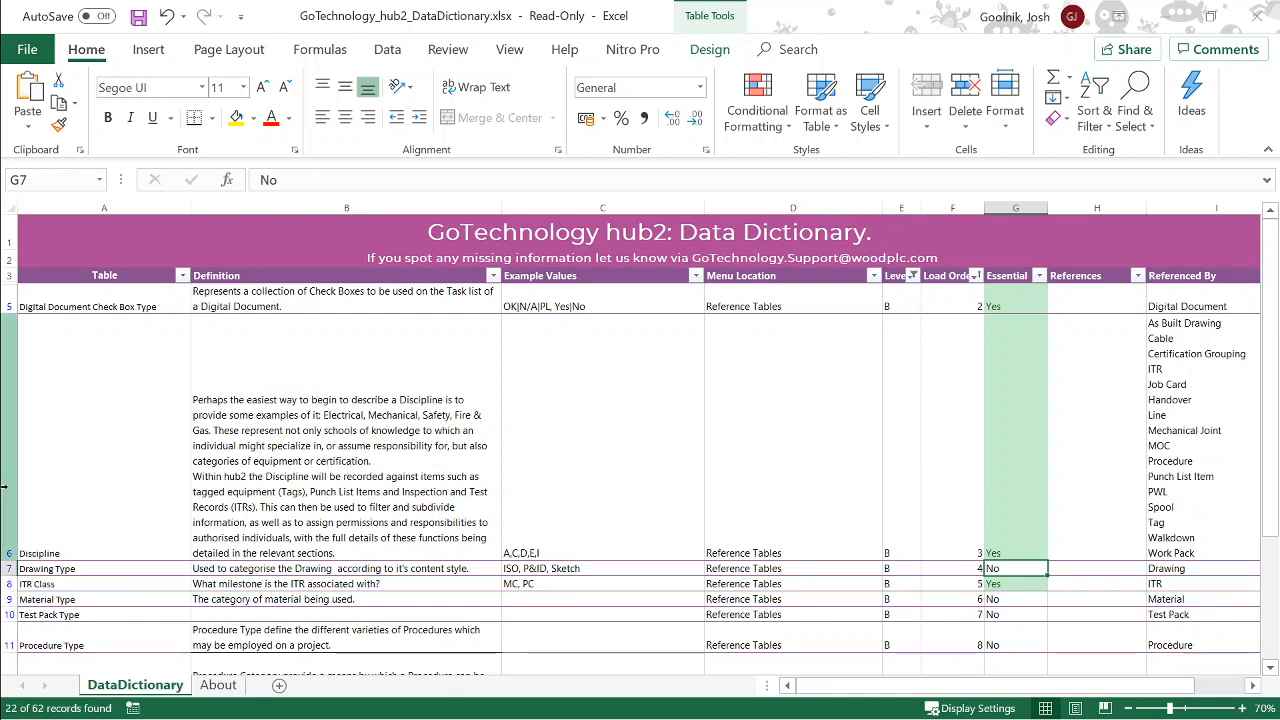
left_click(131, 525)
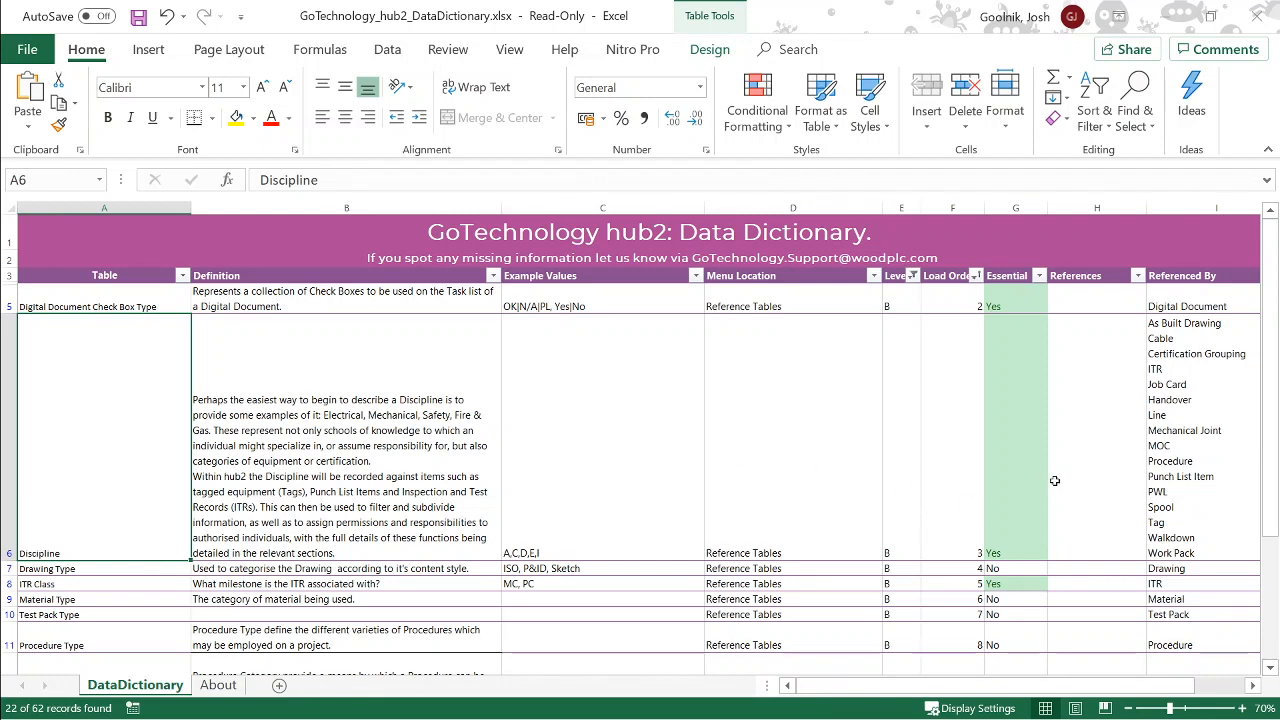
Switch to the browser, close the data dictionary page and open the Disciplines reference table in GoTechnology hub2.
left_click(1175, 17)
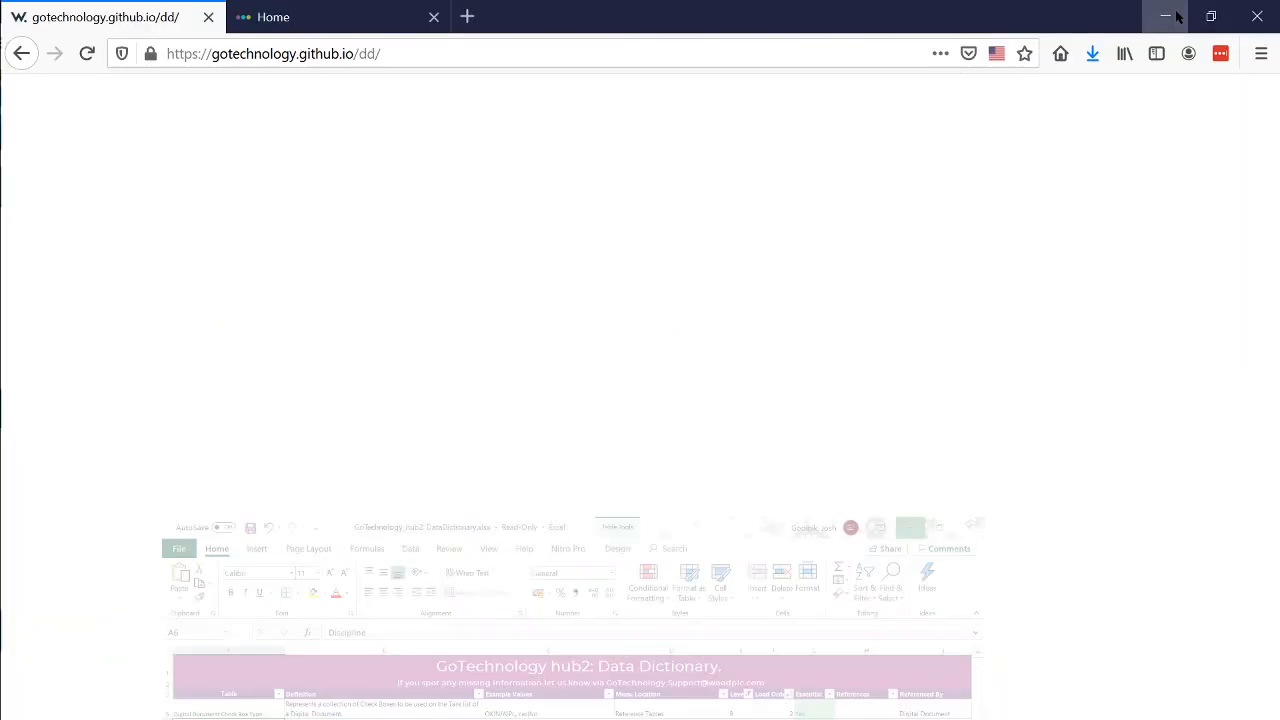
left_click(210, 18)
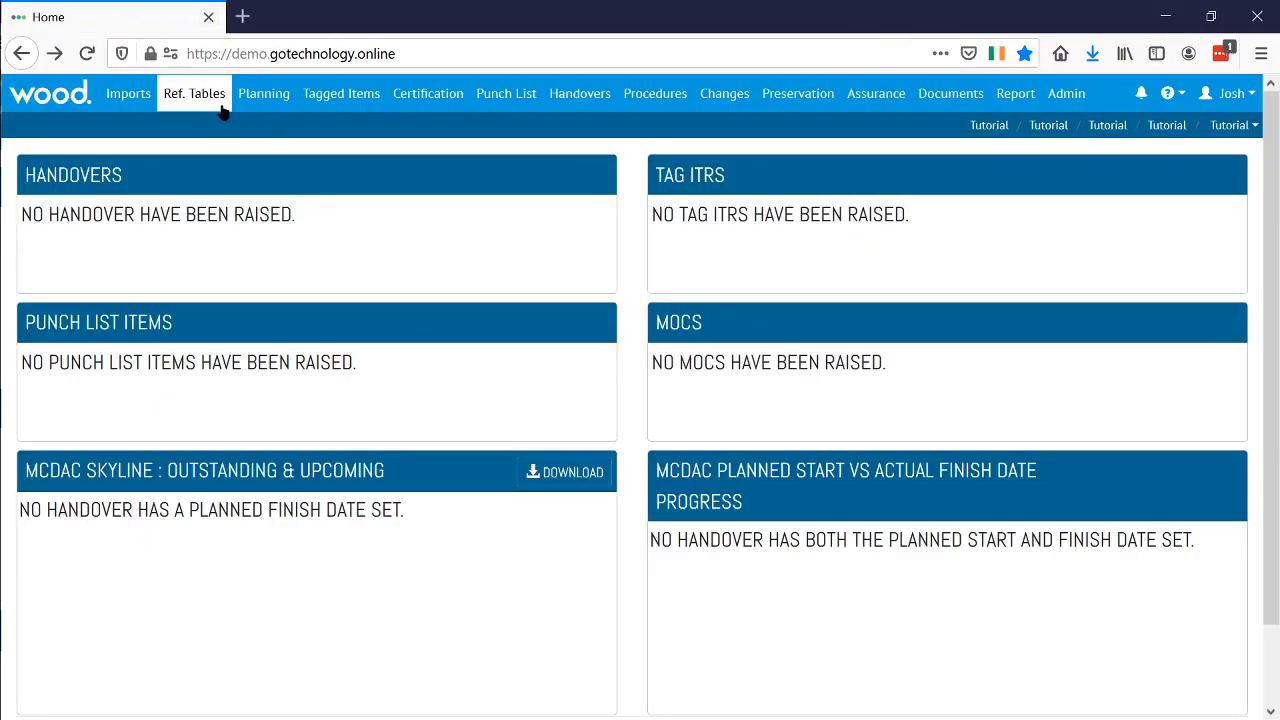
left_click(222, 108)
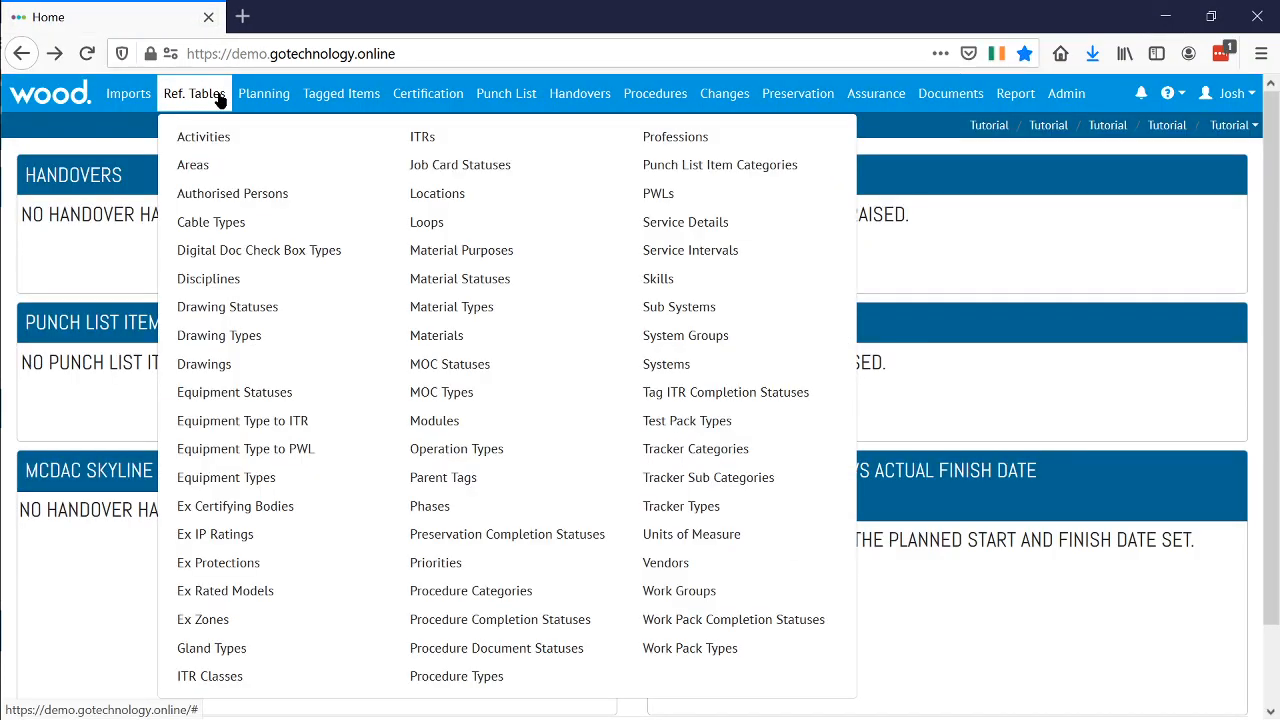
left_click(238, 276)
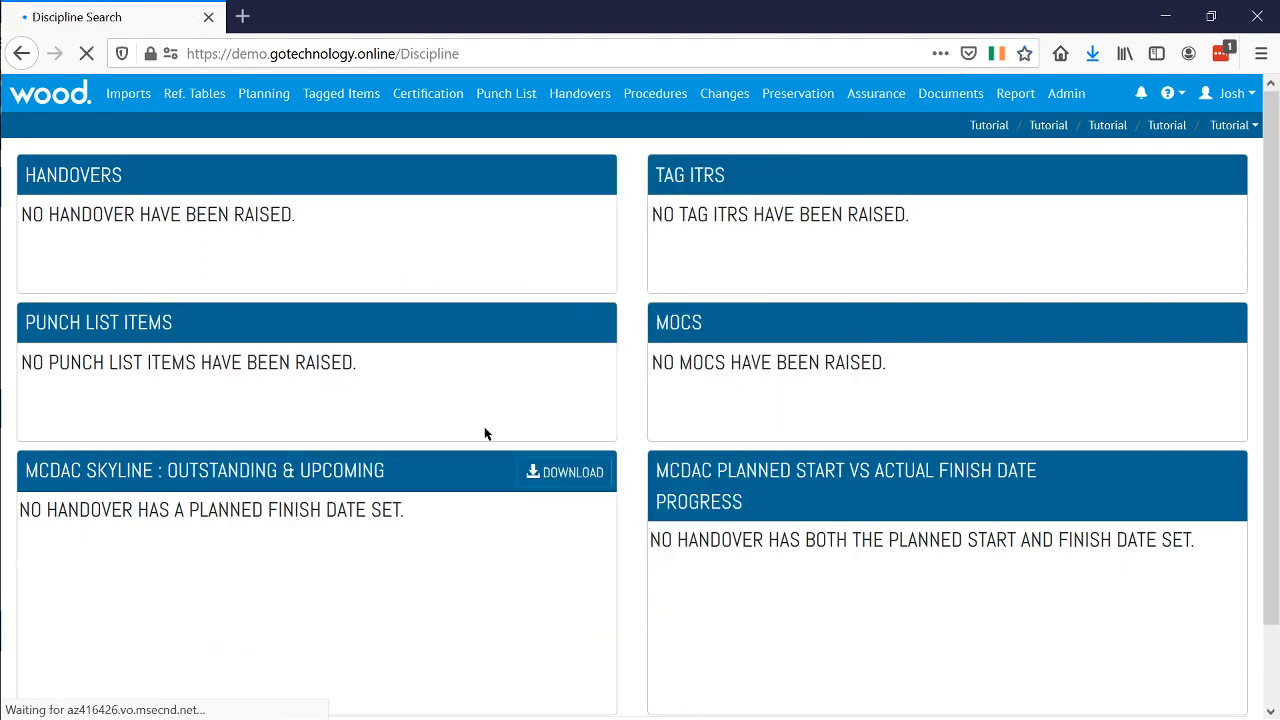
Add a discipline with the name A and description Architectural, then save and view it.
scroll(393, 470, "down", 2)
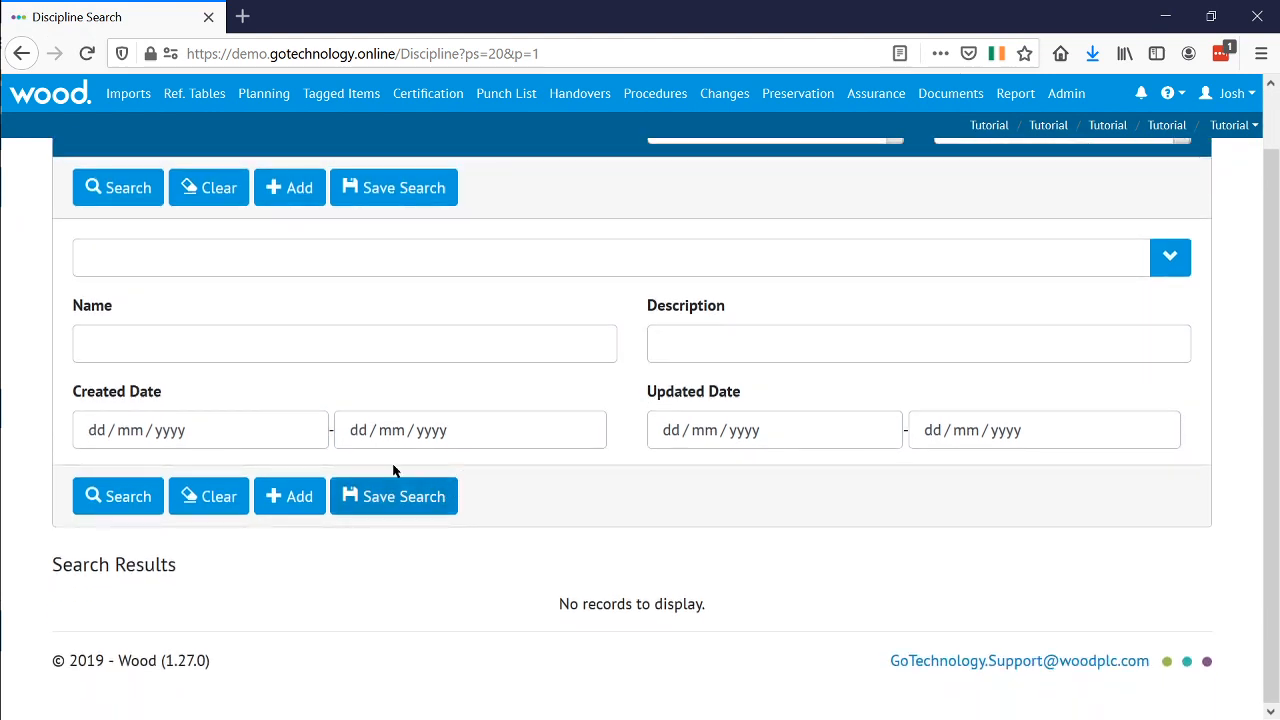
left_click(279, 482)
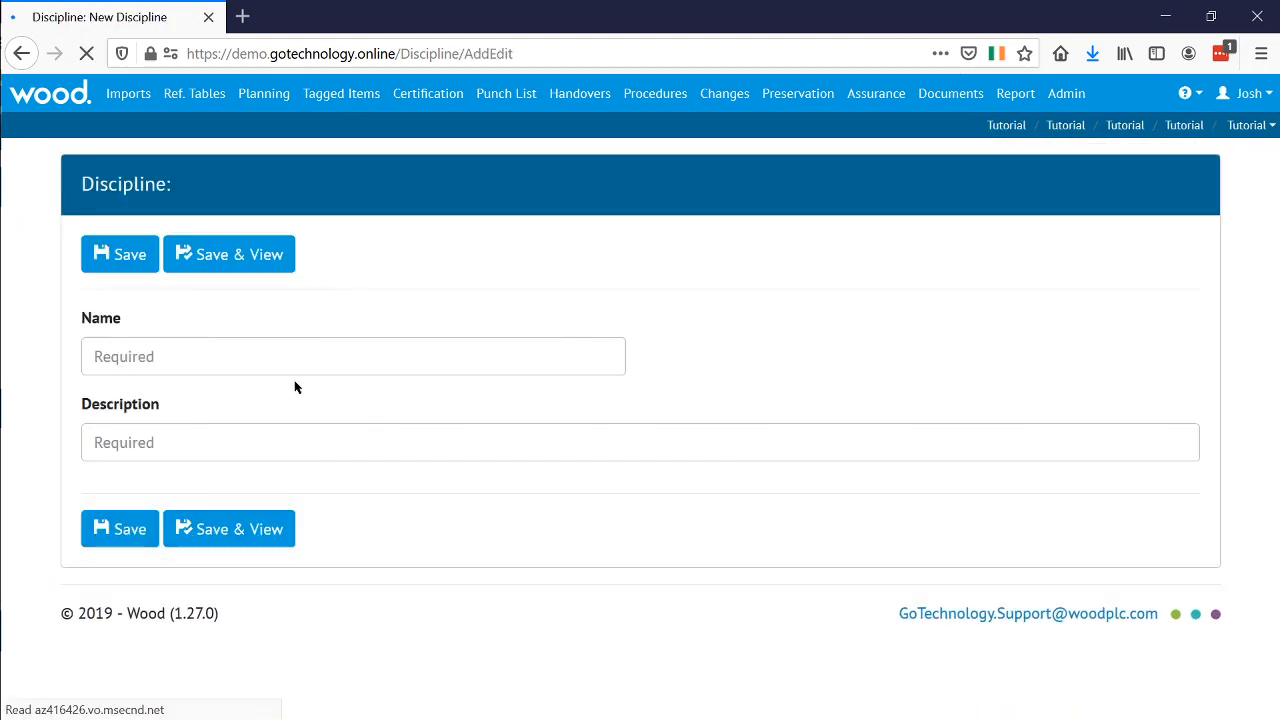
left_click(245, 370)
type("A")
key("Tab")
type("Archi")
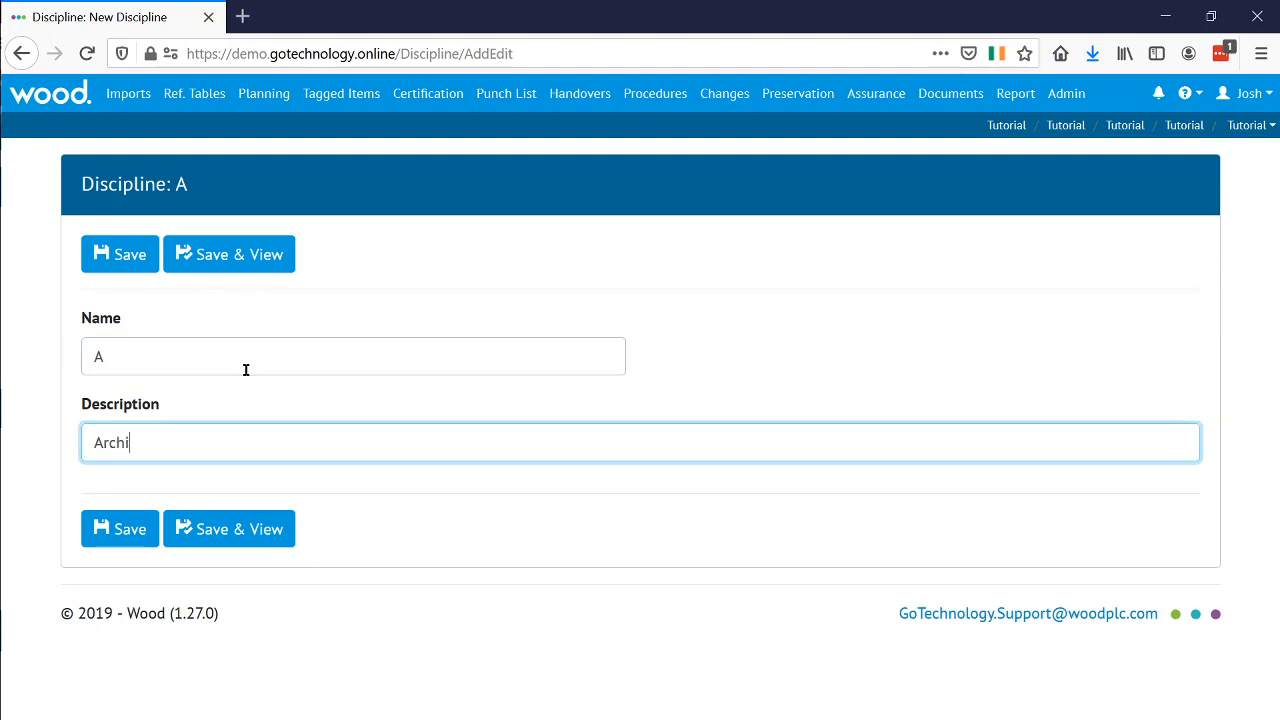
type("tectural")
left_click(190, 531)
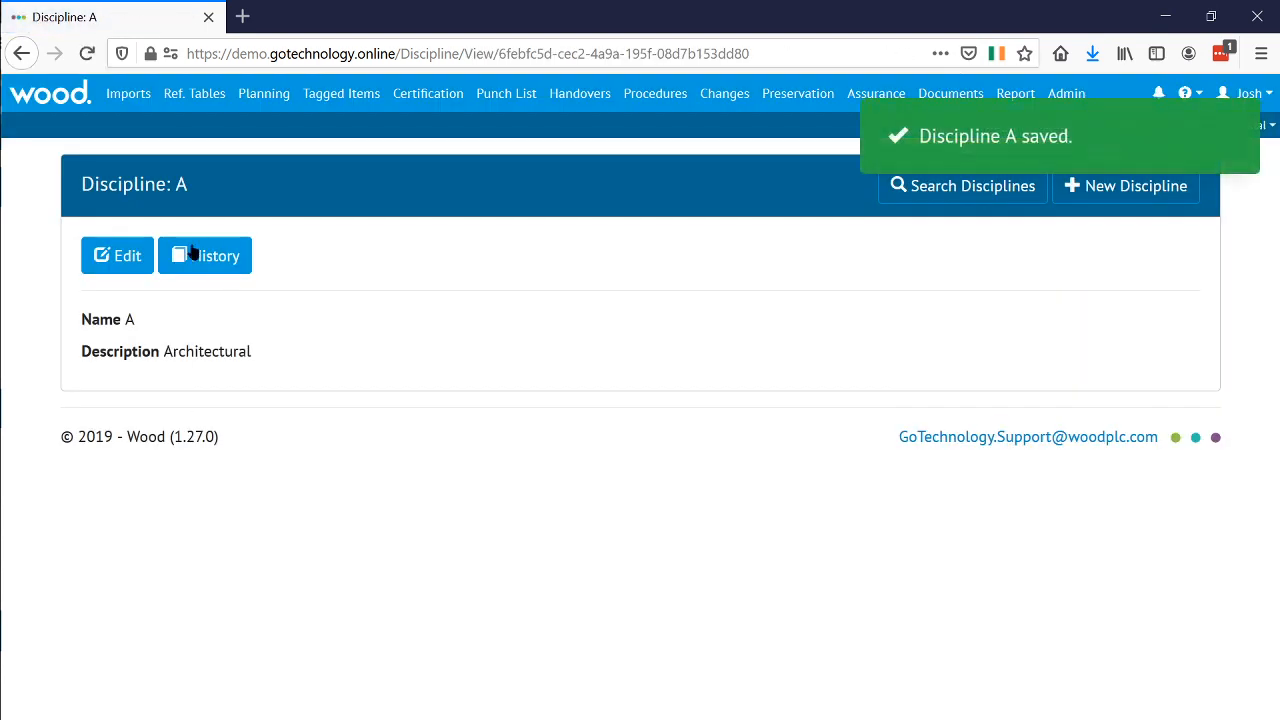
Create another discipline with the name C and description Cable, then save and view it.
left_click(1145, 190)
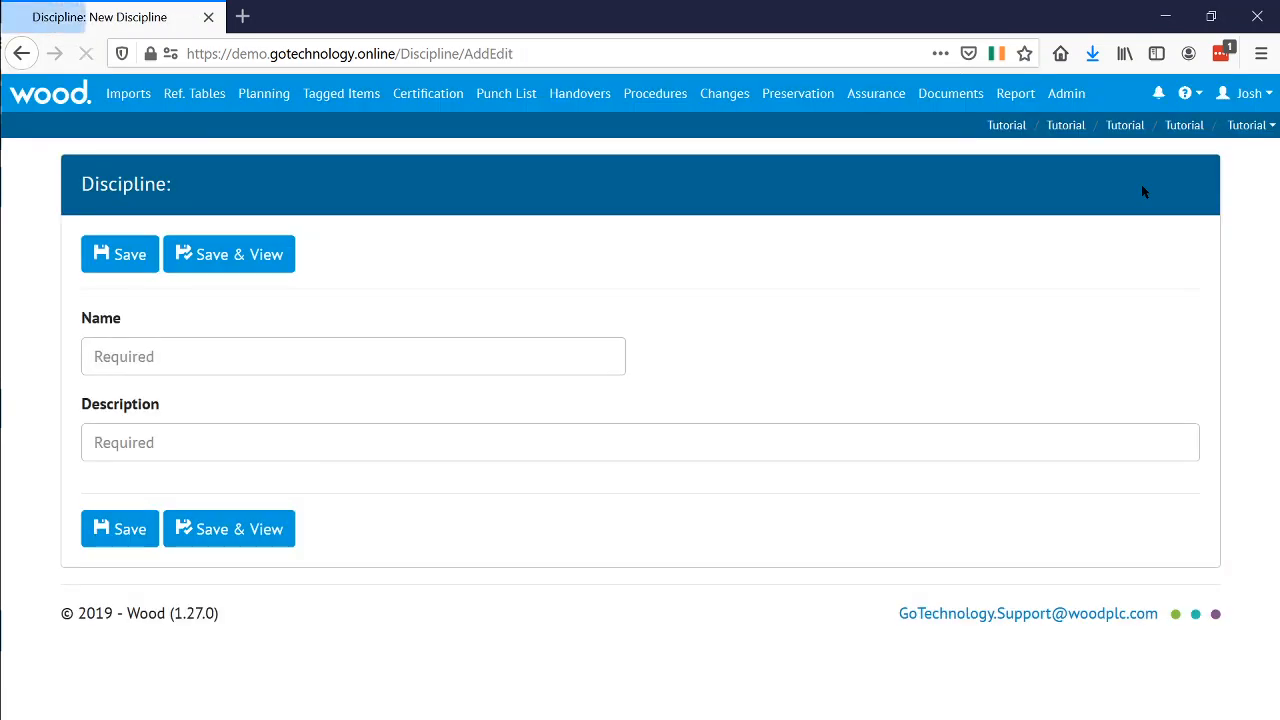
left_click(465, 352)
type("C")
key("Tab")
type("Cable")
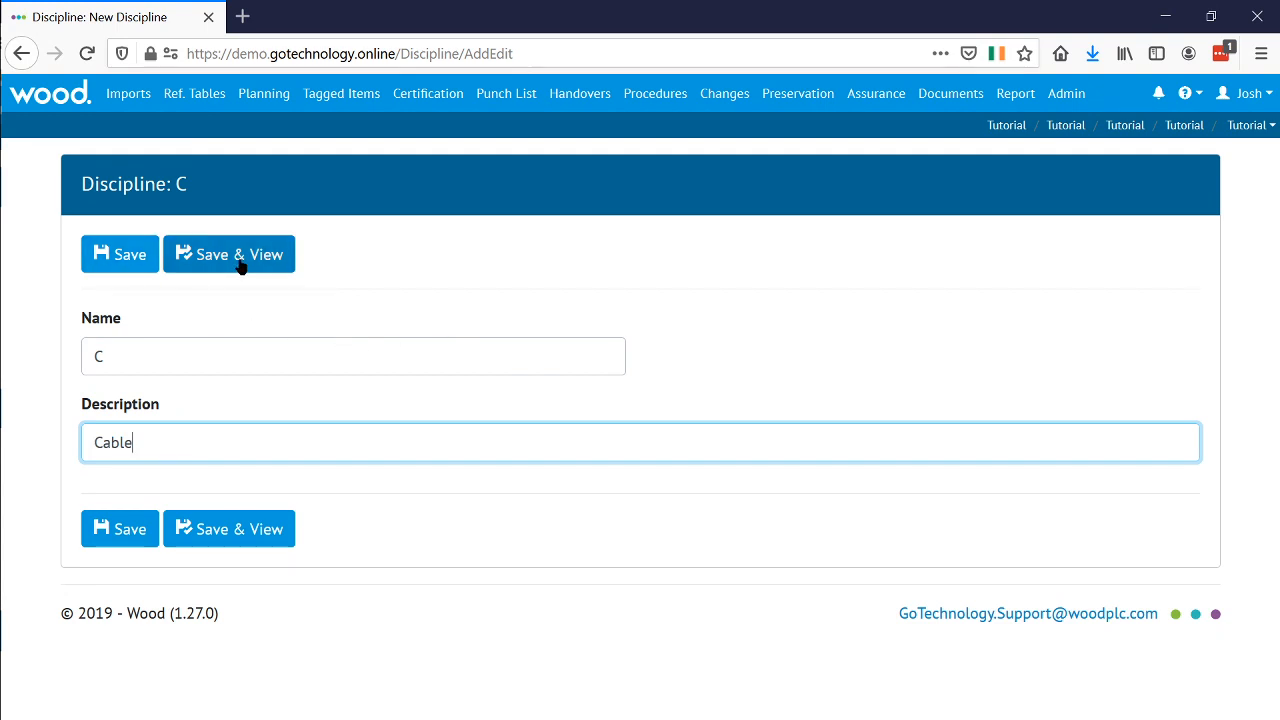
left_click(125, 262)
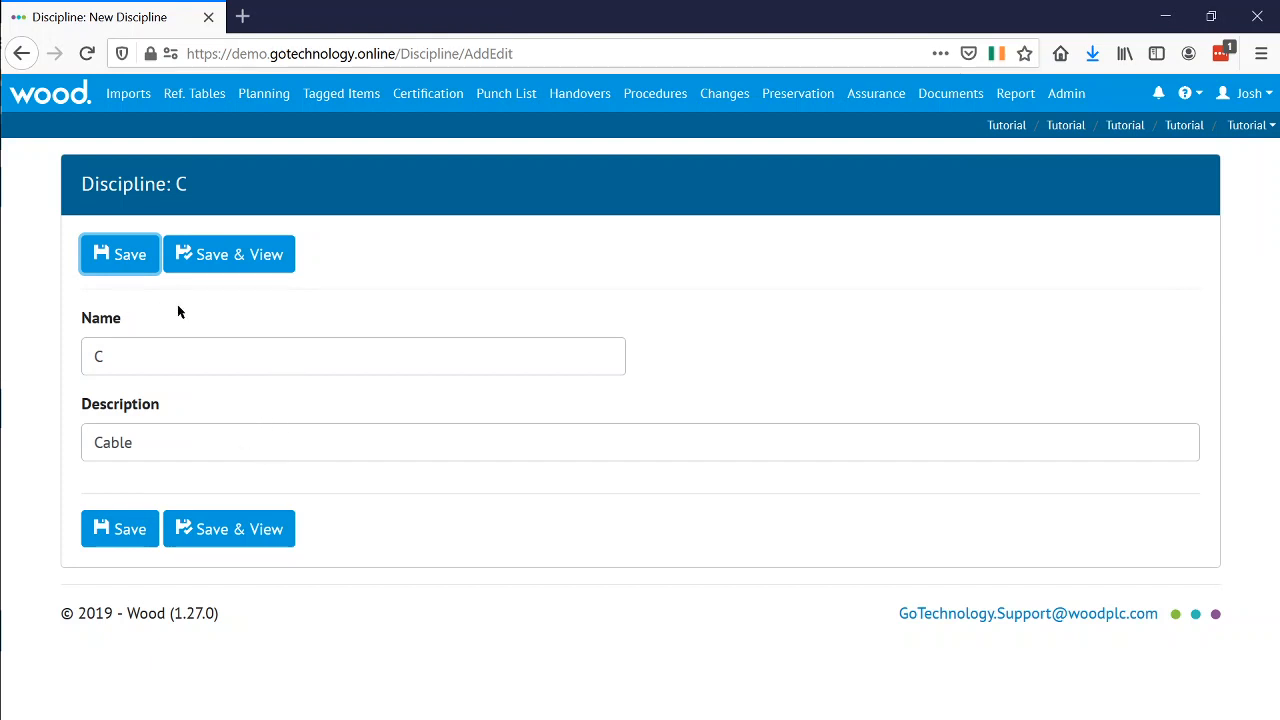
left_click(240, 258)
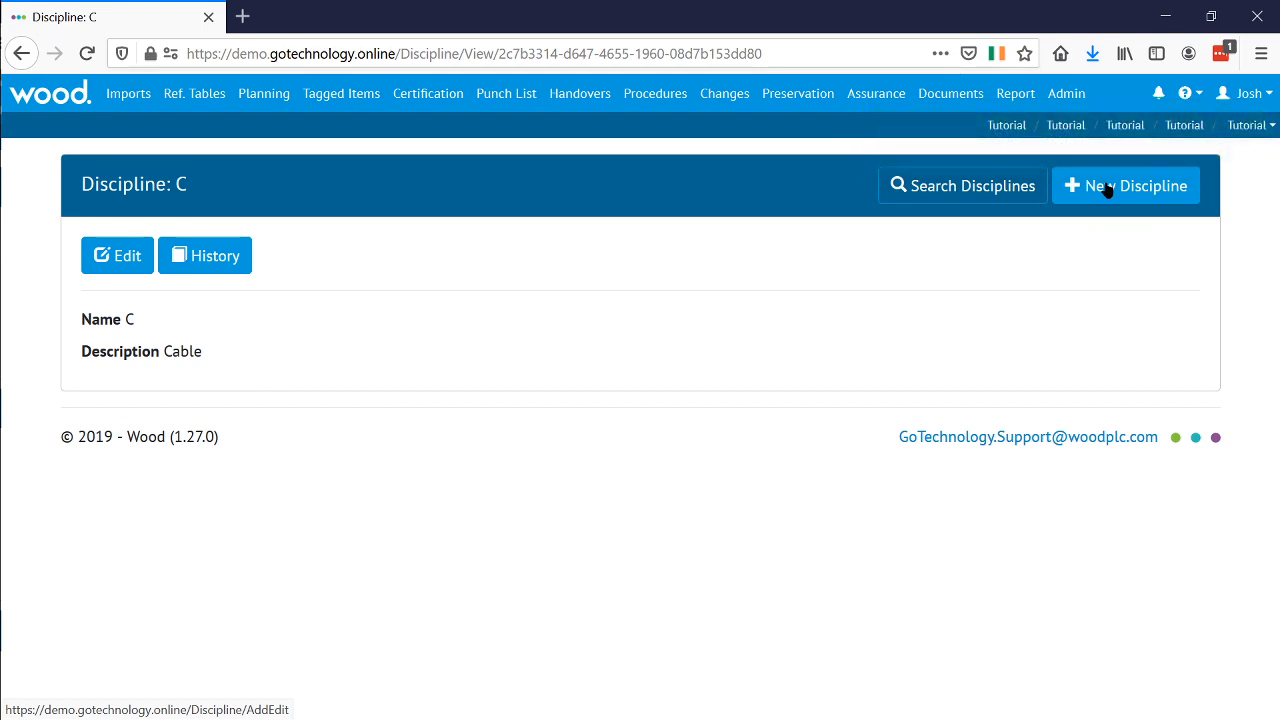
Return to the discipline search and bring up the list of existing disciplines.
left_click(997, 191)
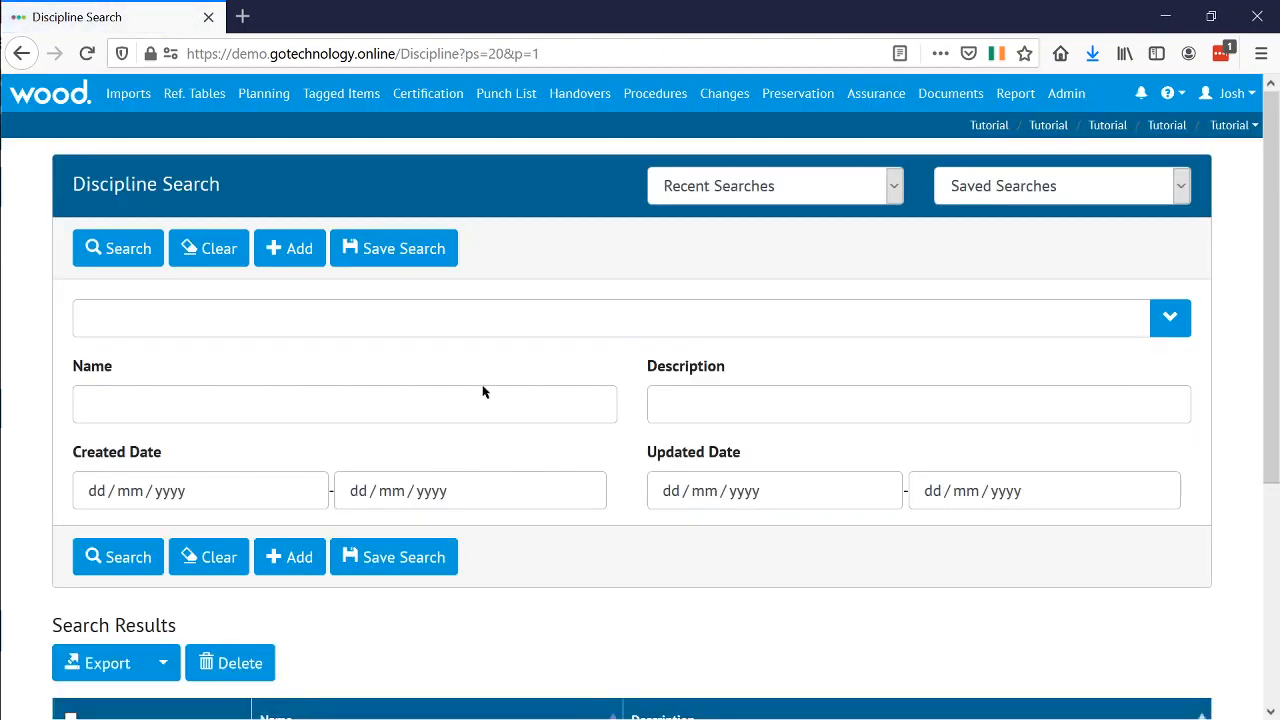
scroll(43, 387, "down", 3)
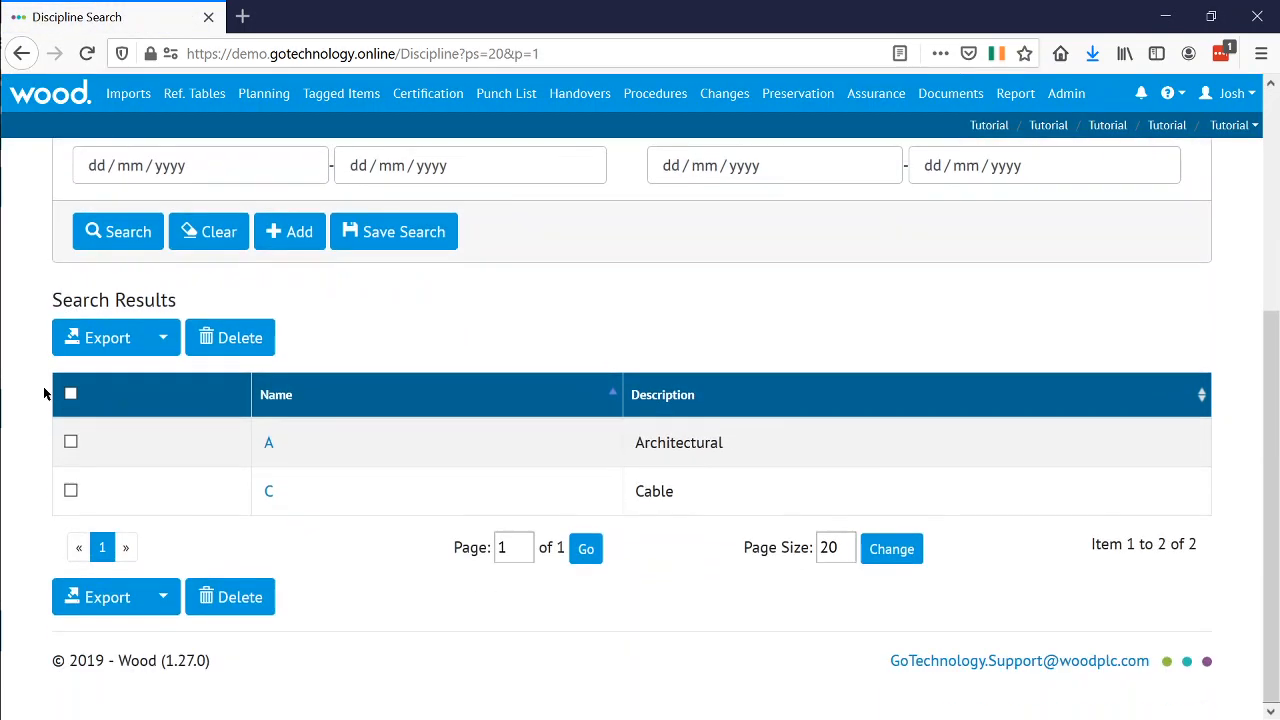
mouse_move(125, 100)
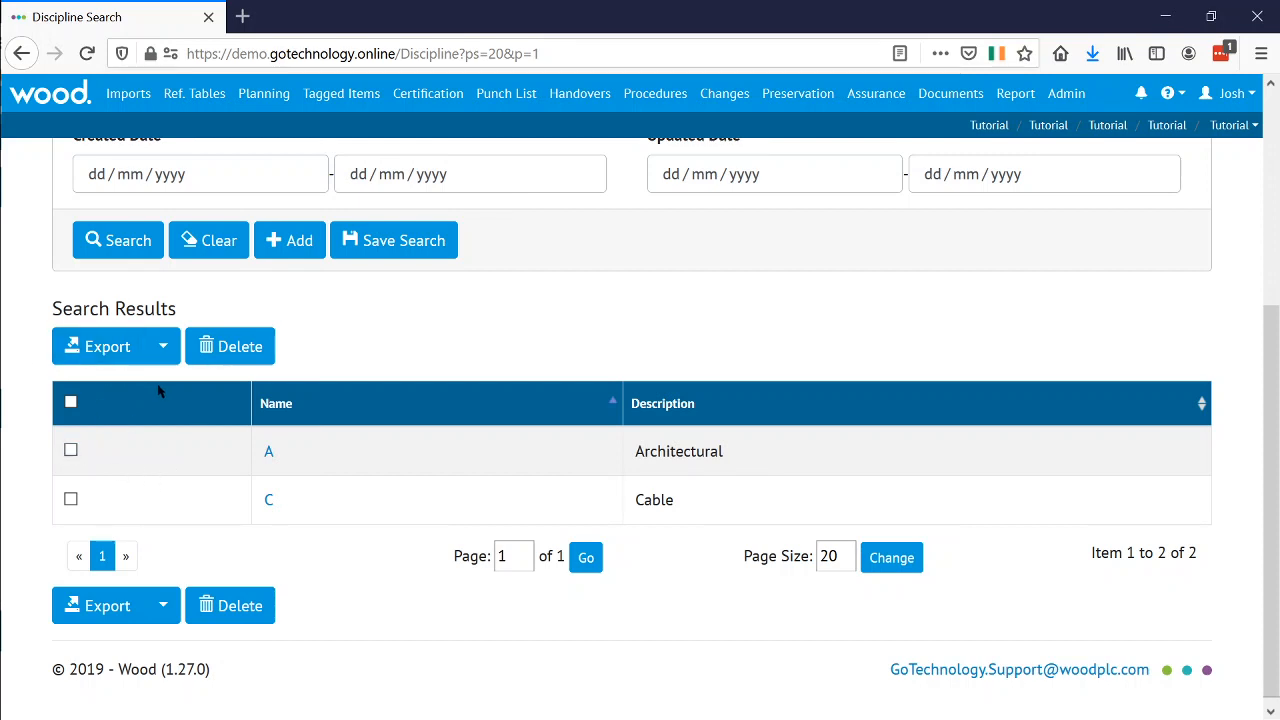
left_click(71, 452)
left_click(70, 500)
left_click(70, 500)
left_click(70, 450)
Try exporting the disciplines in Excel format through the export options, then cancel opening the downloaded file.
left_click(165, 347)
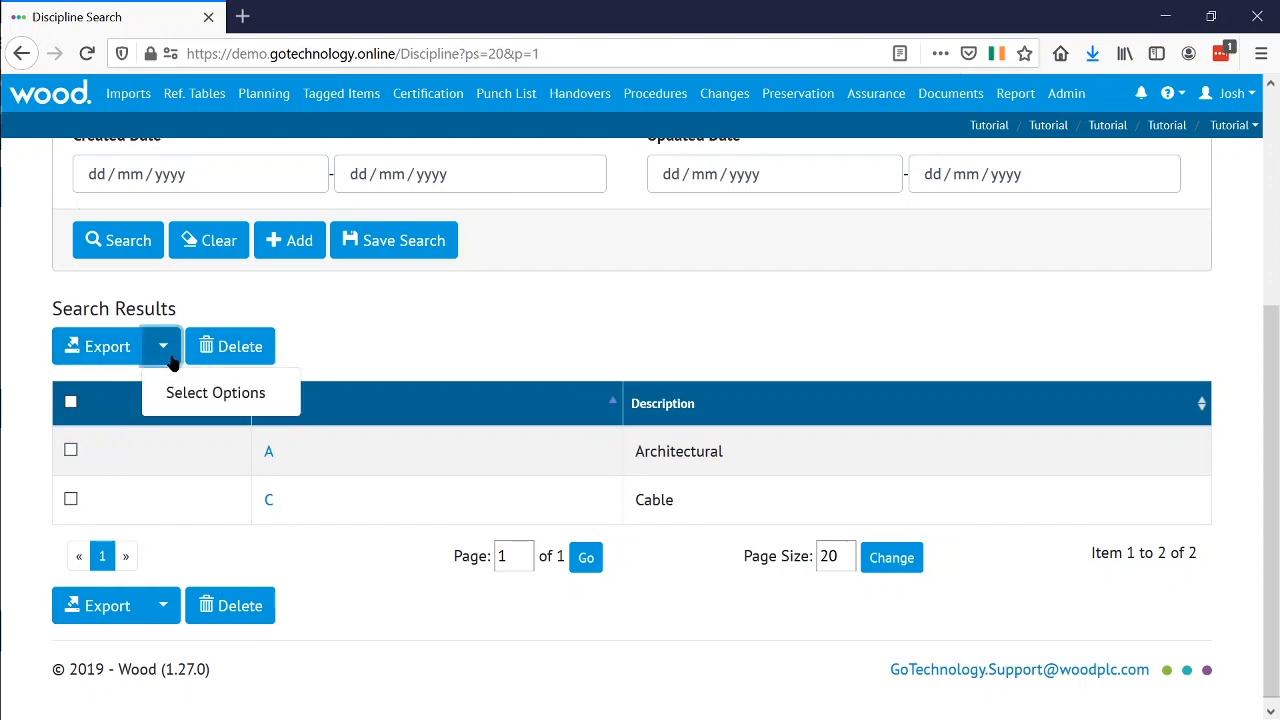
left_click(203, 395)
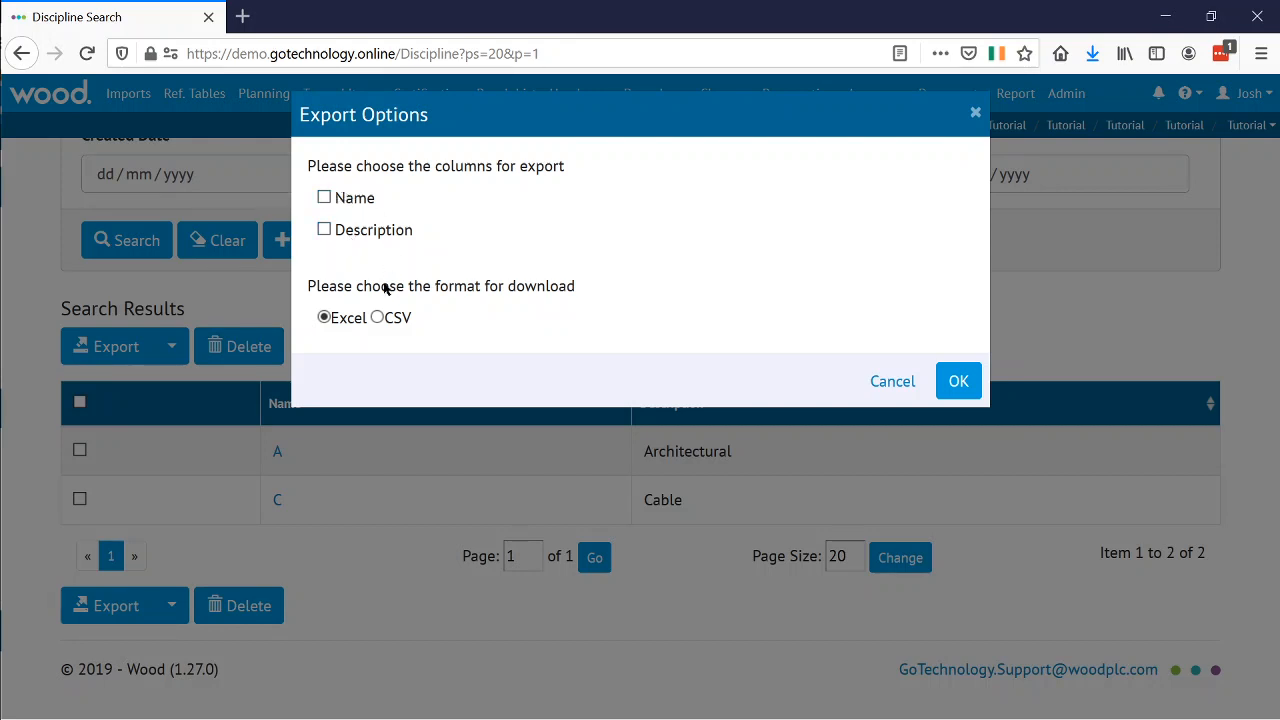
left_click(960, 390)
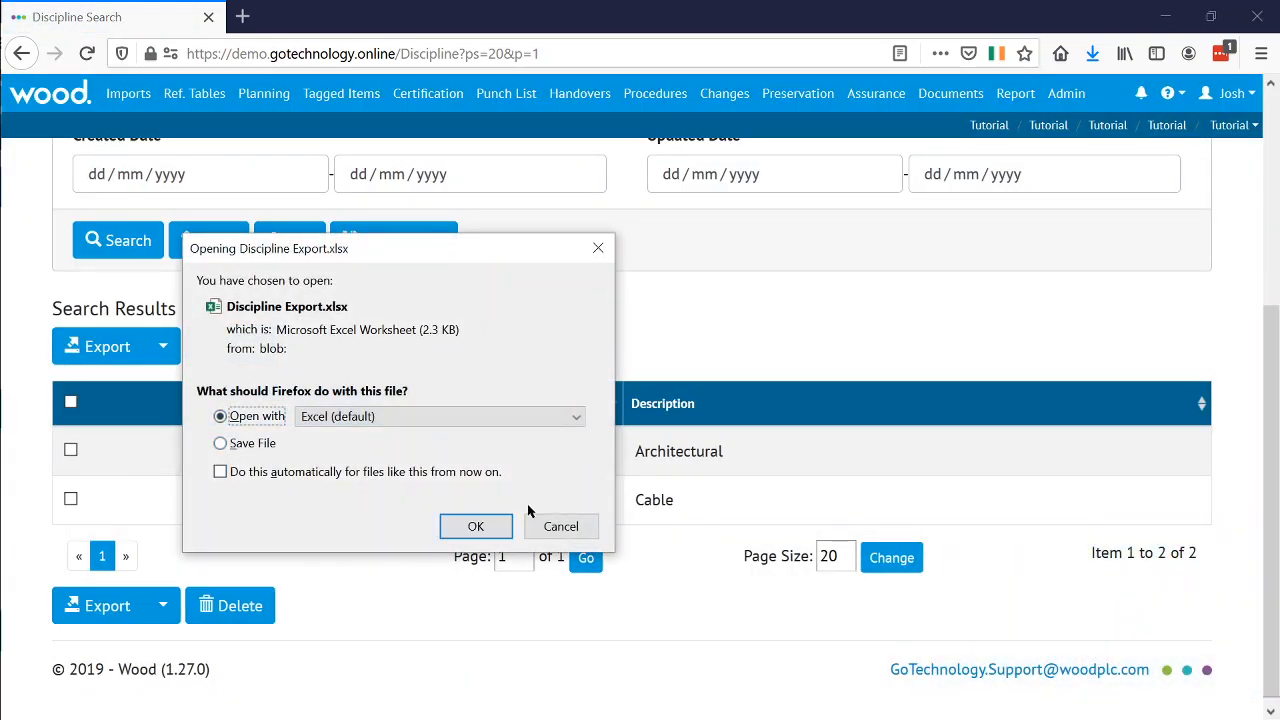
left_click(560, 526)
Export the disciplines directly, open Discipline Export.xlsx in Excel and enable editing.
left_click(119, 358)
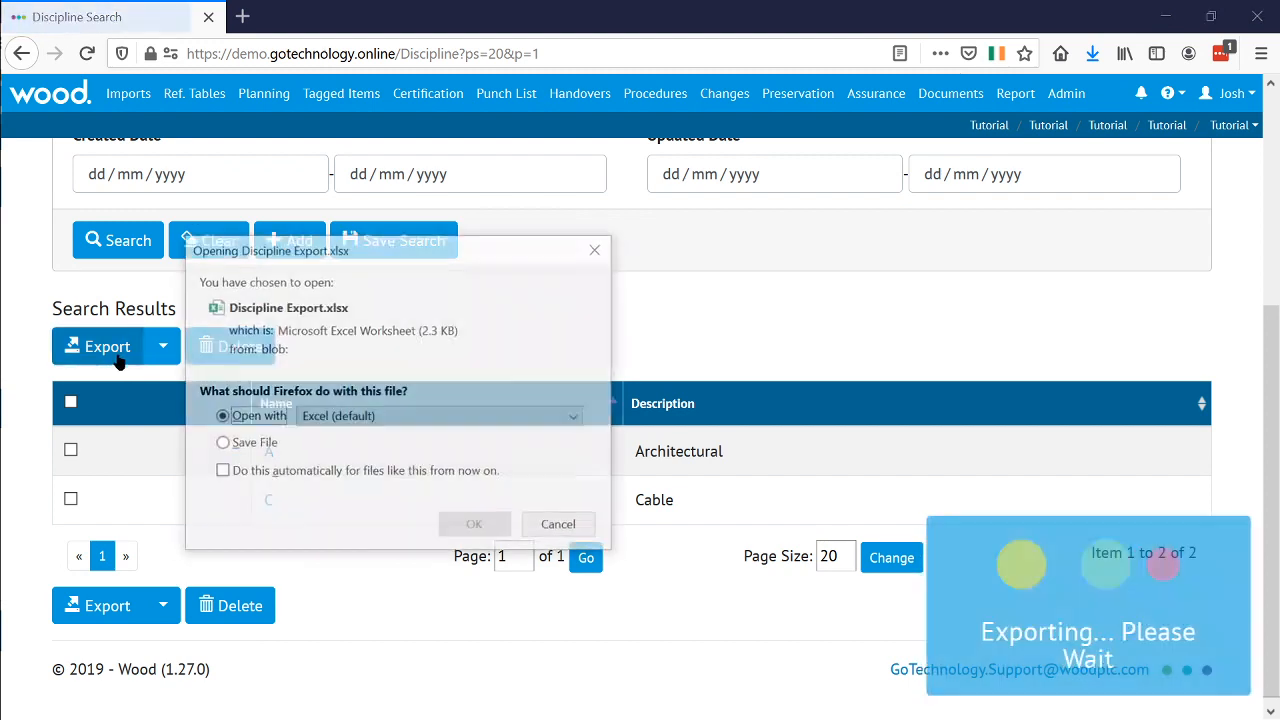
left_click(462, 526)
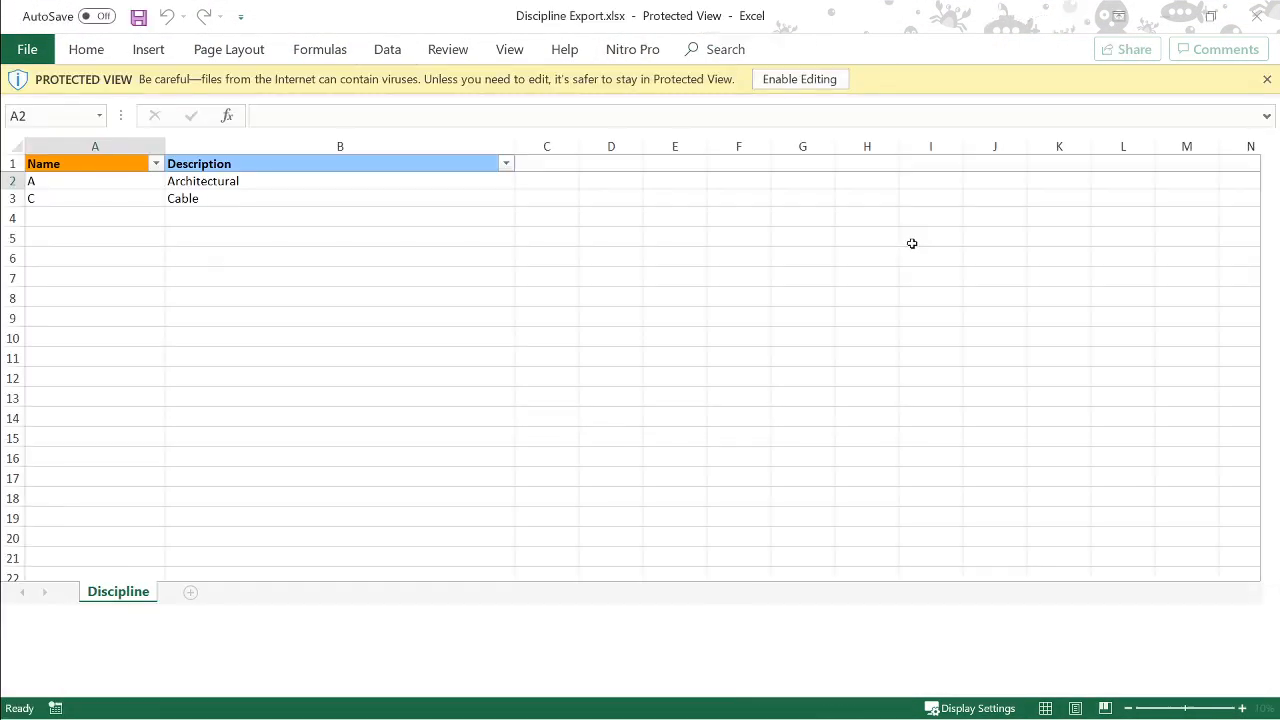
left_click(816, 81)
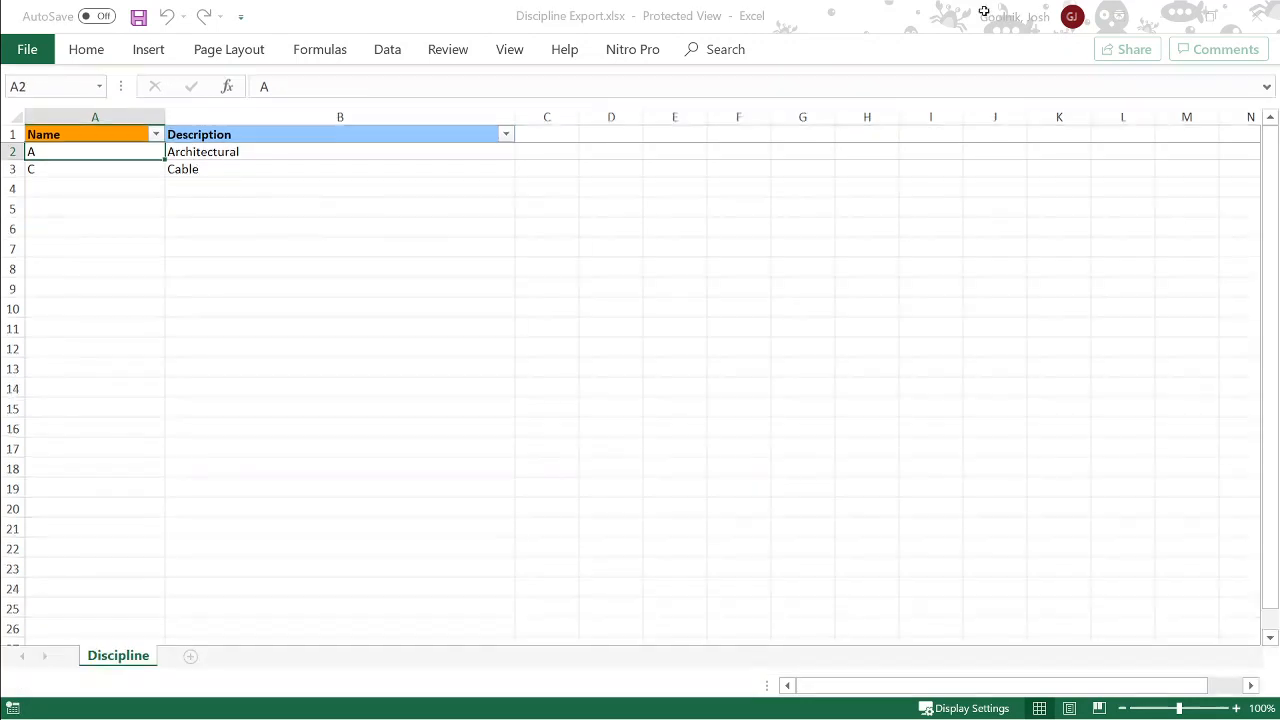
Add a discipline row in row 4 with the name E and description Electrical.
left_click(44, 282)
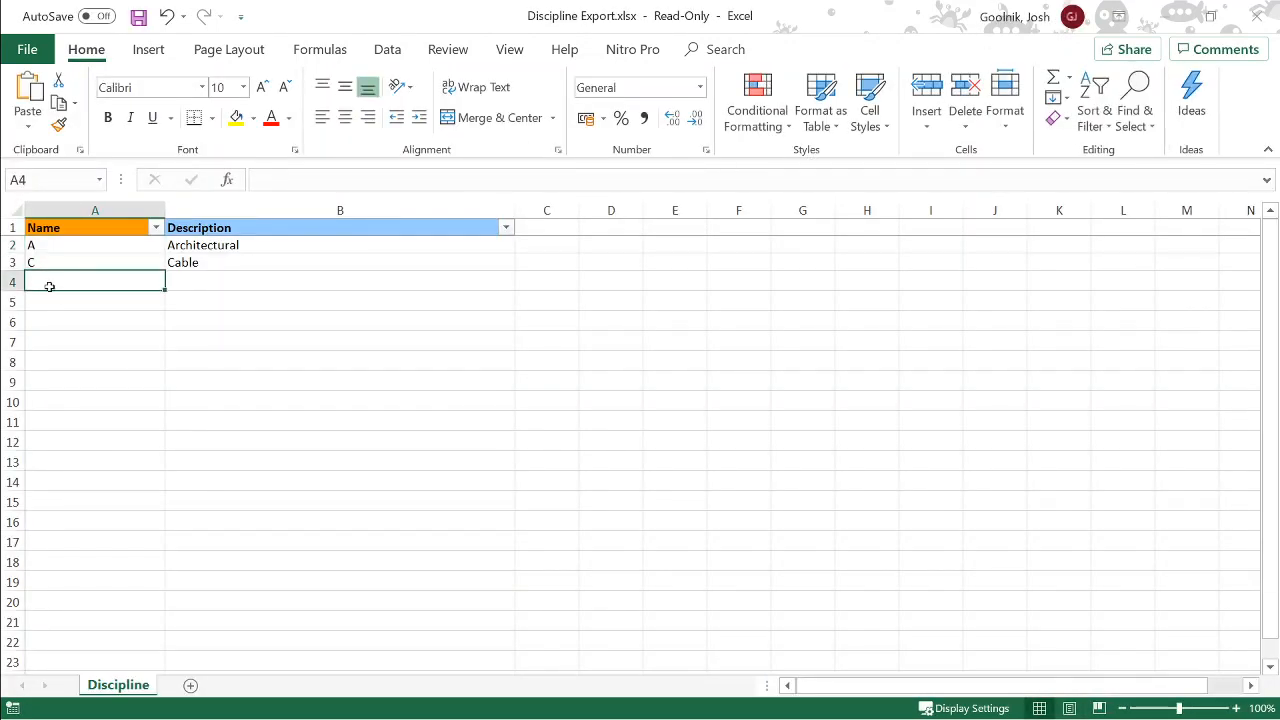
type("E")
key("Tab")
type("Electrical")
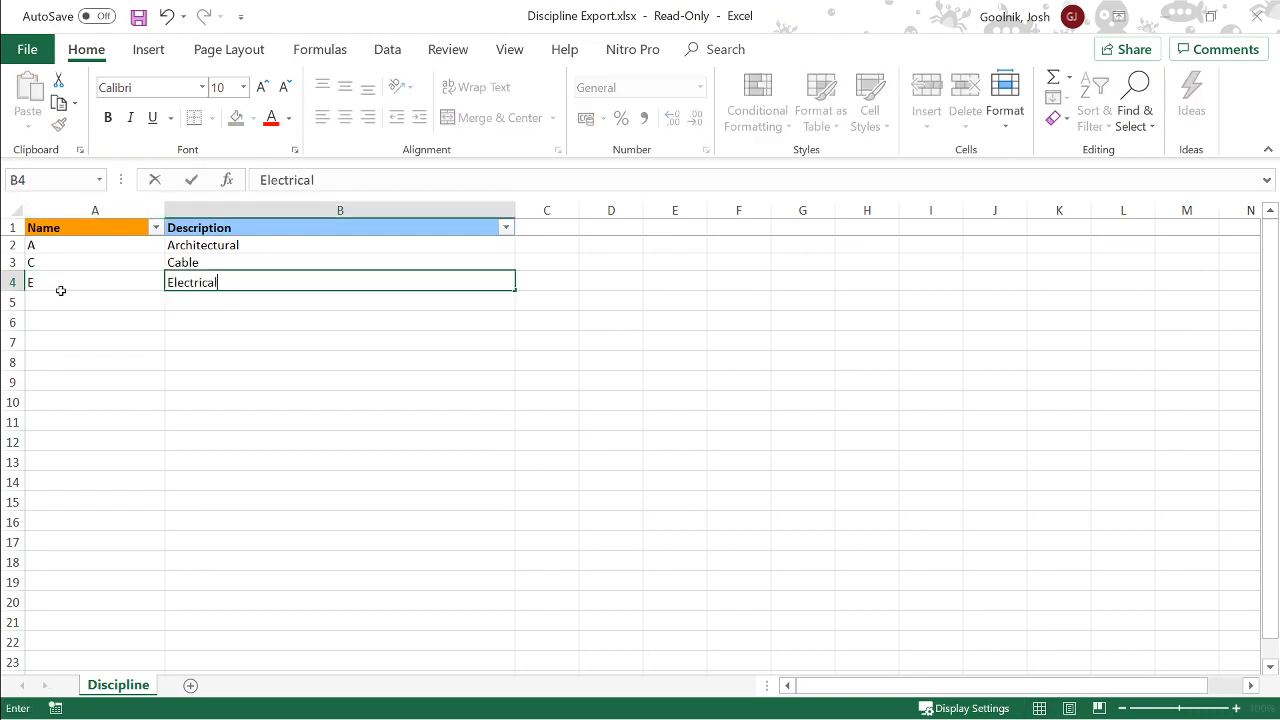
key("Return")
Add a discipline row in row 5 with the name F and description Fire & Gas.
left_click(62, 294)
type("F")
key("Tab")
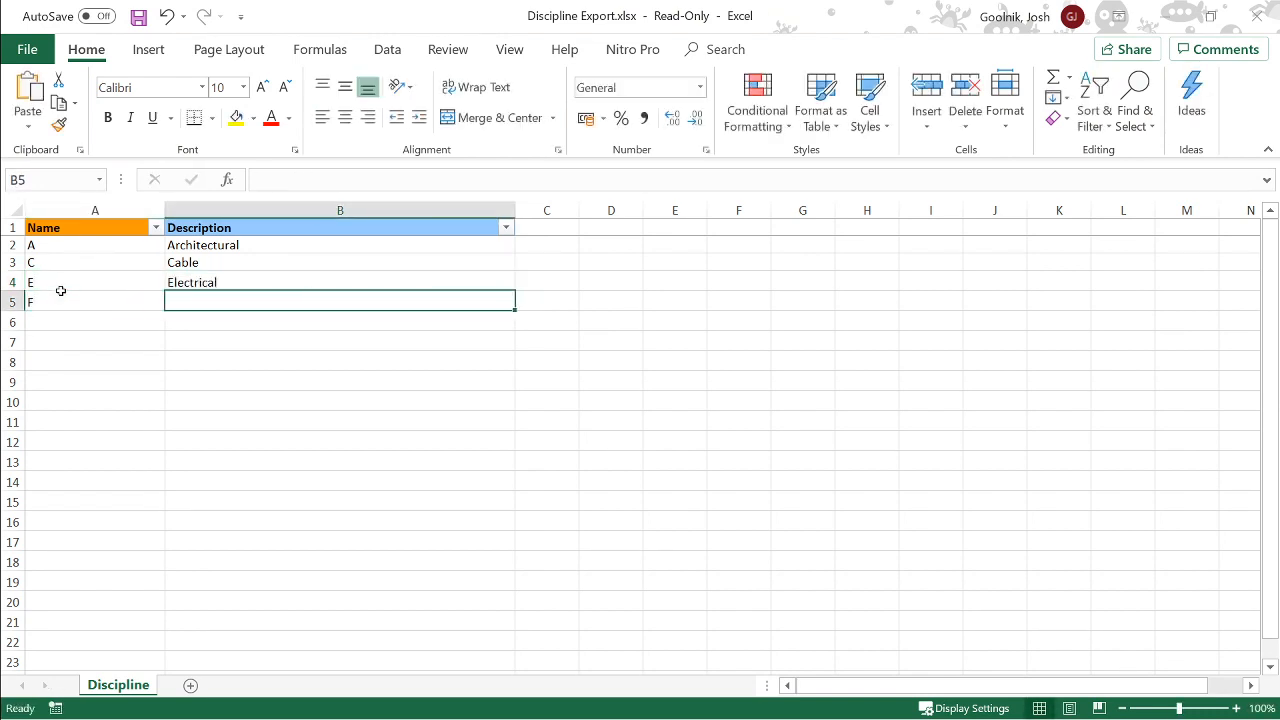
type("Fire & Gas")
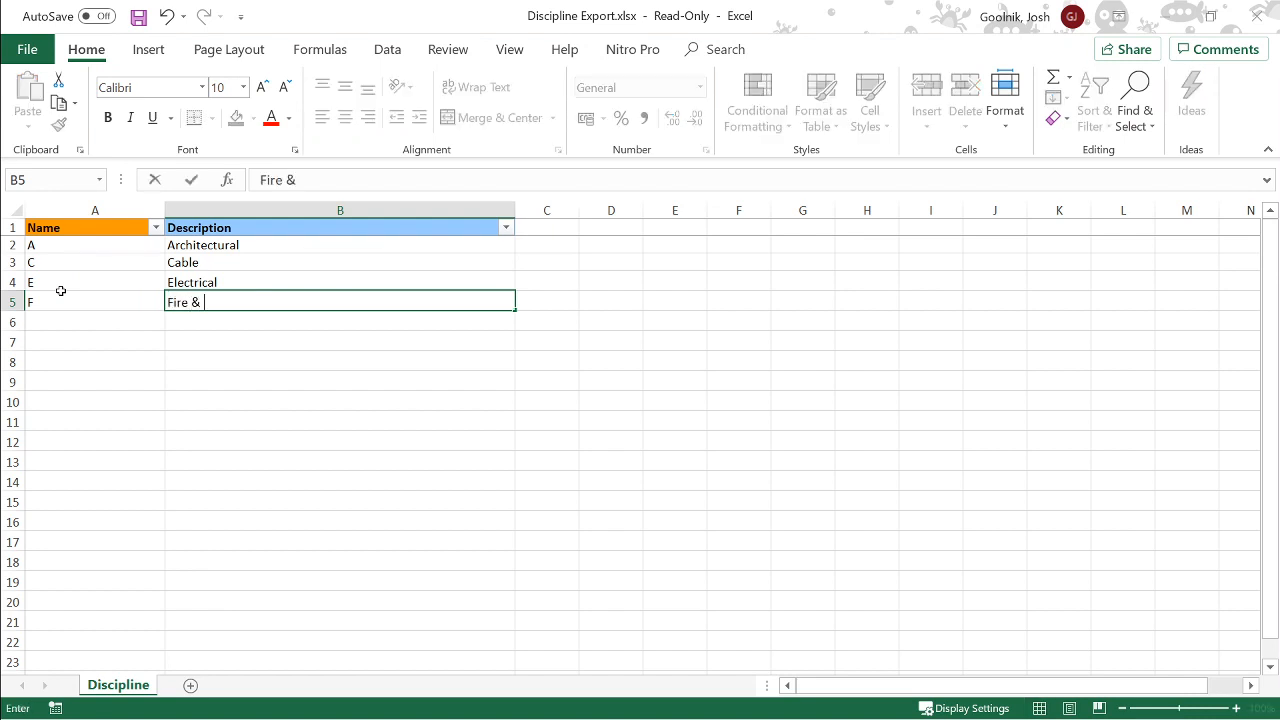
key("Return")
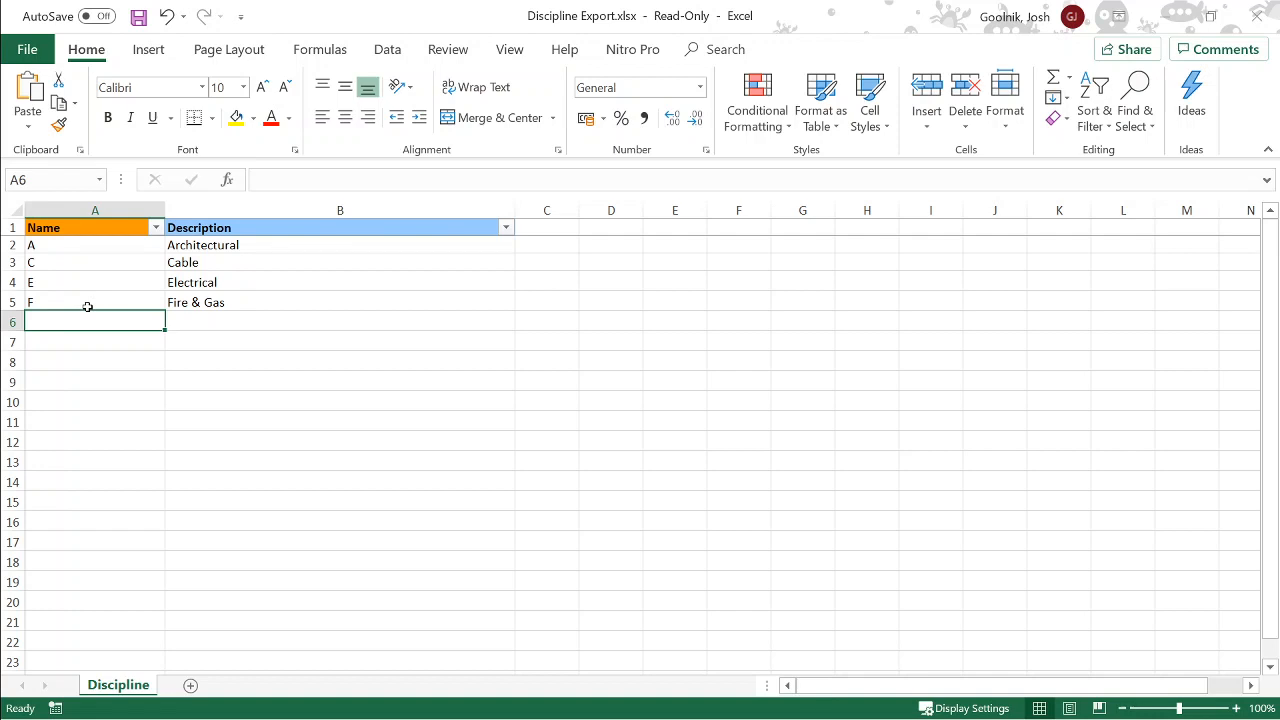
Add a discipline row in row 6 with the name H and description HVAC, and try to save the workbook.
type("H")
key("Tab")
type("HVAC")
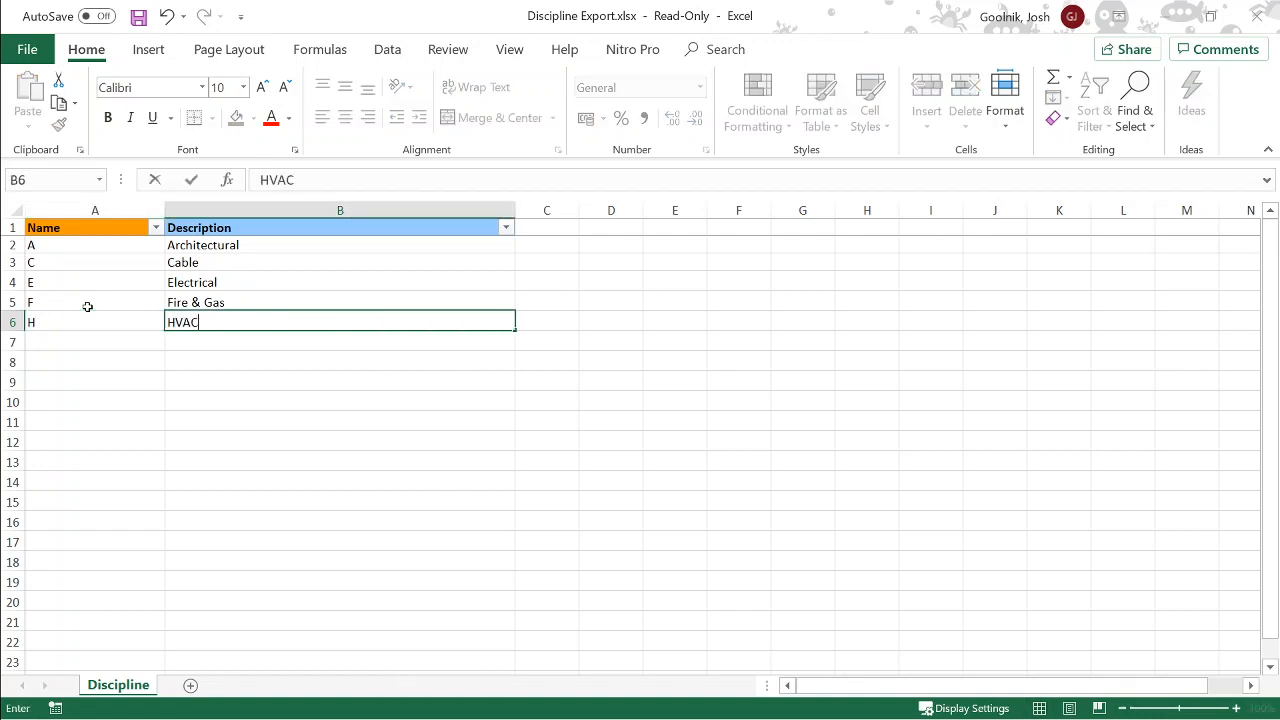
key("Return")
key("ctrl+s")
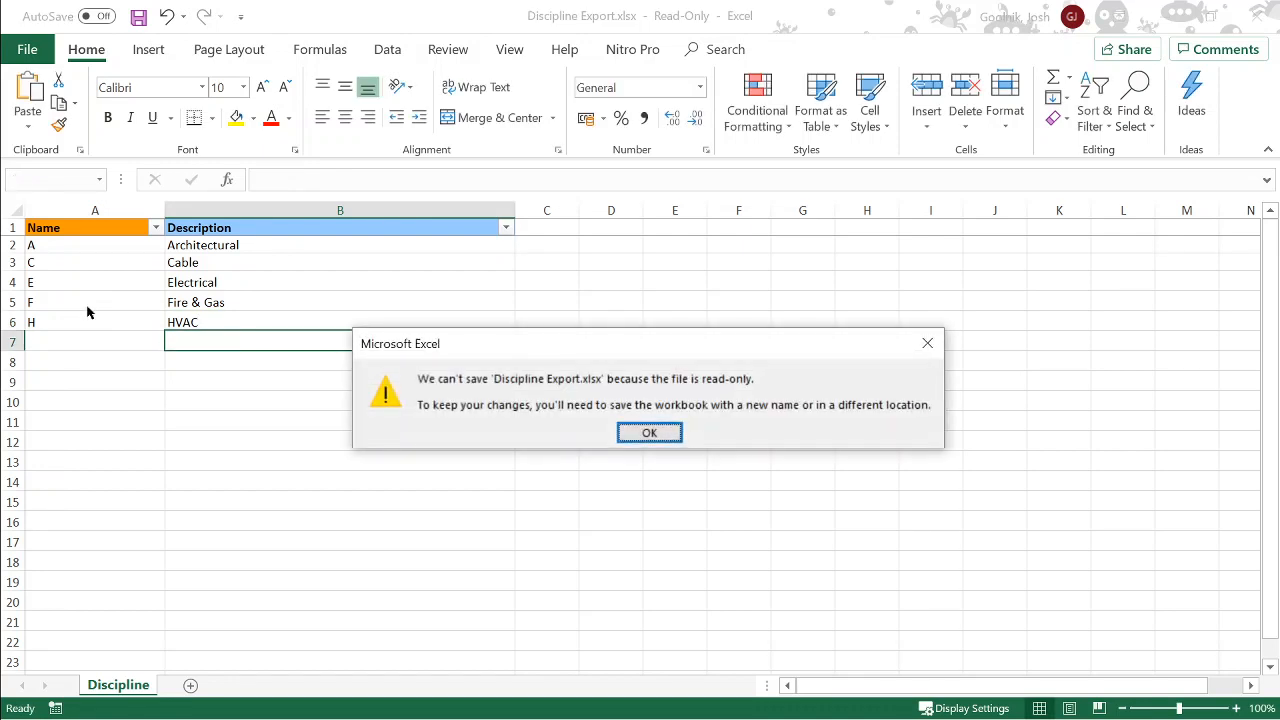
Save the read-only workbook to the Desktop as Copy of Discipline Export in Excel Workbook format.
left_click(657, 430)
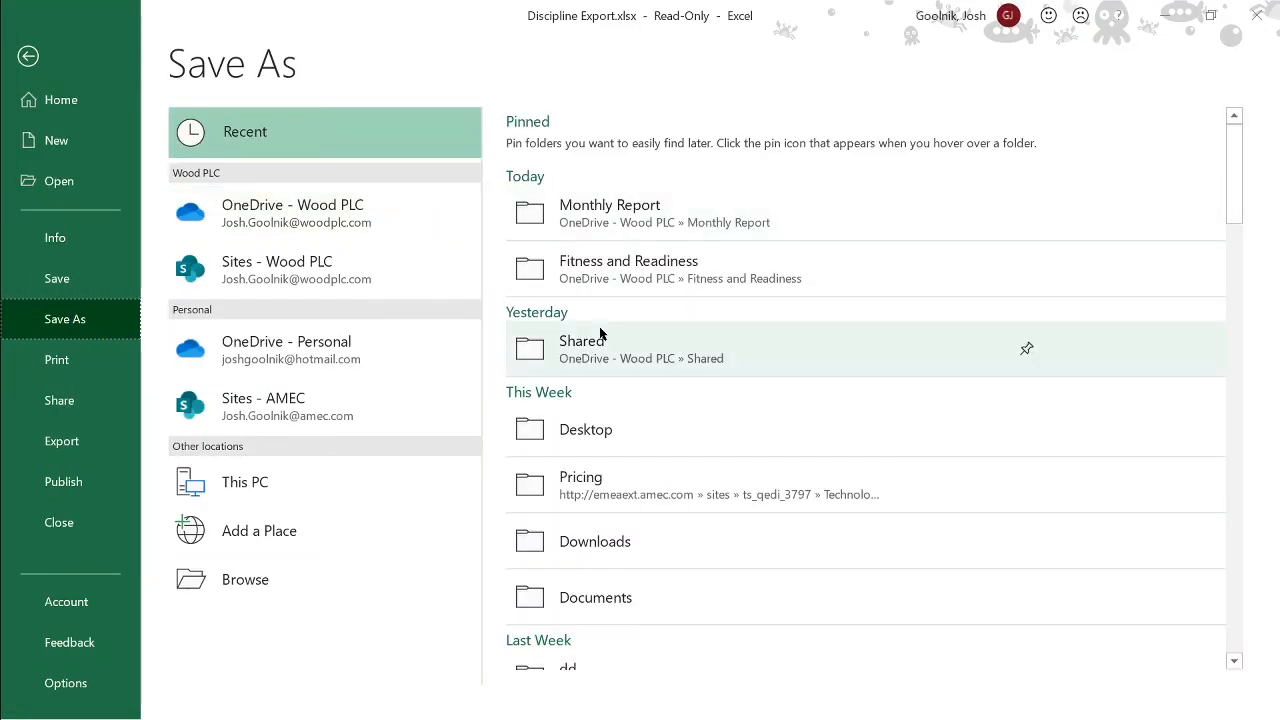
left_click(581, 411)
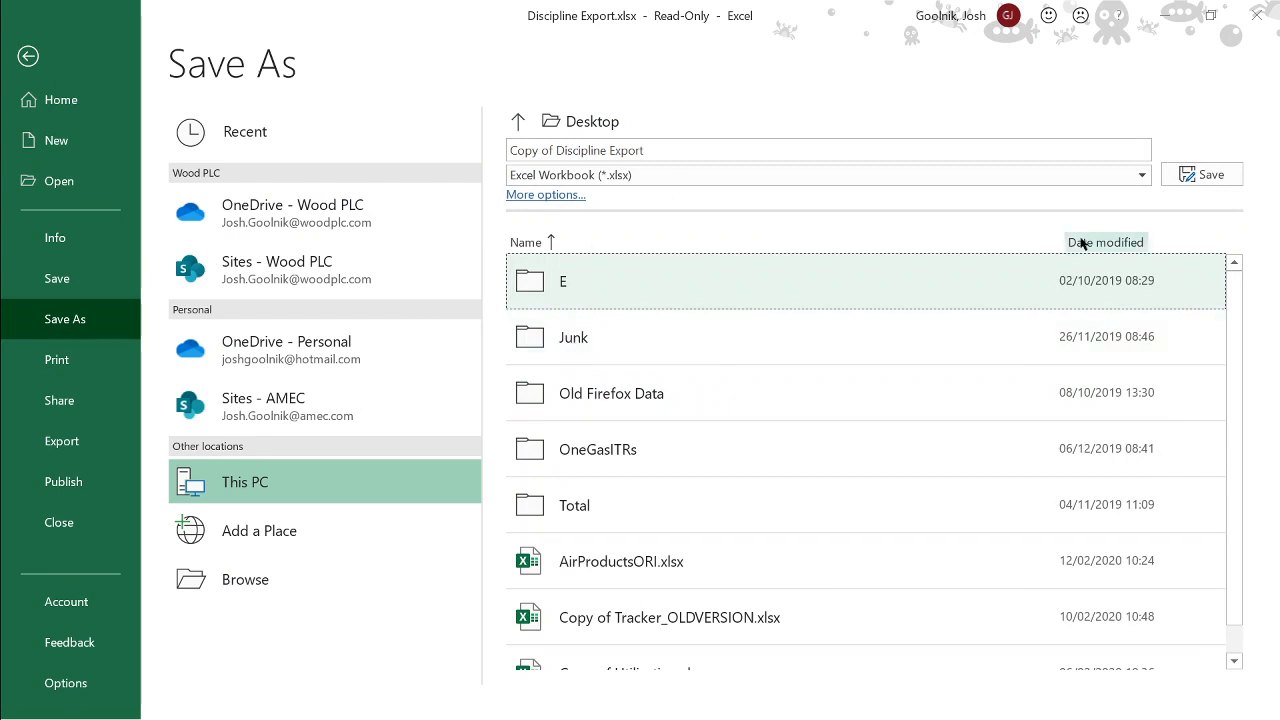
left_click(1196, 175)
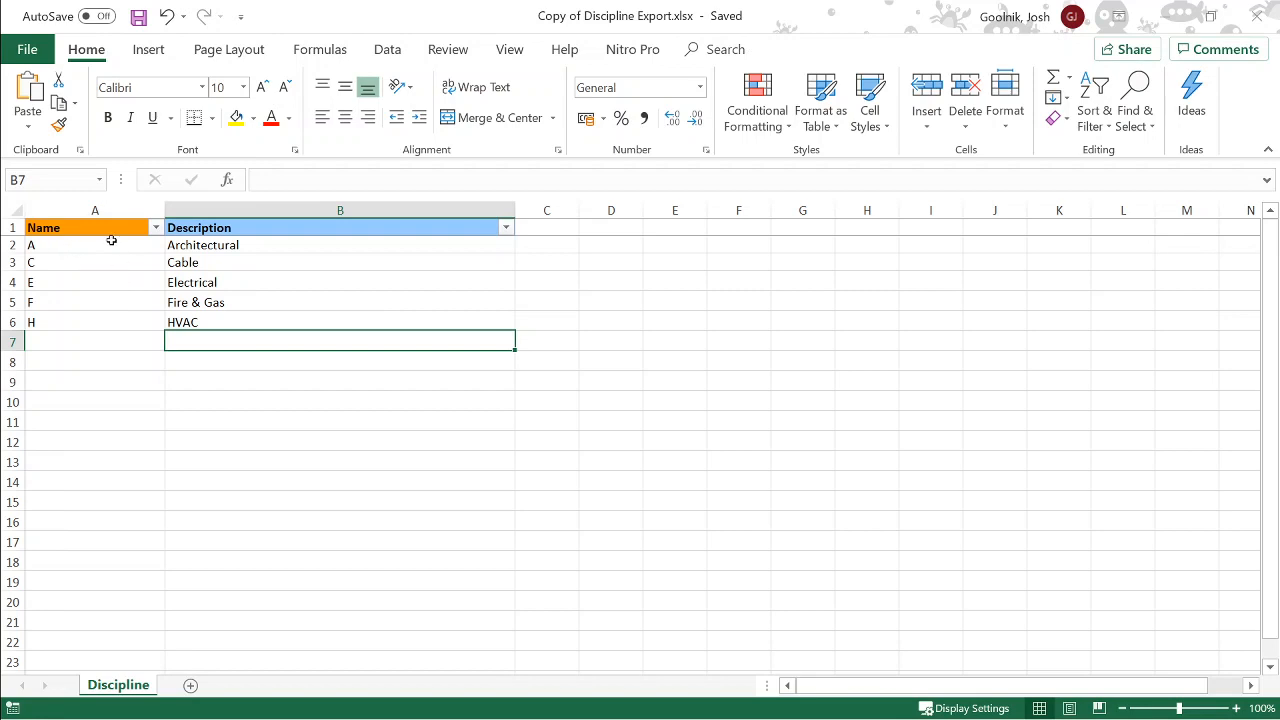
Inspect the coloured Name and Description header cells in row 1 of the discipline sheet.
left_click(104, 260)
left_click(98, 229)
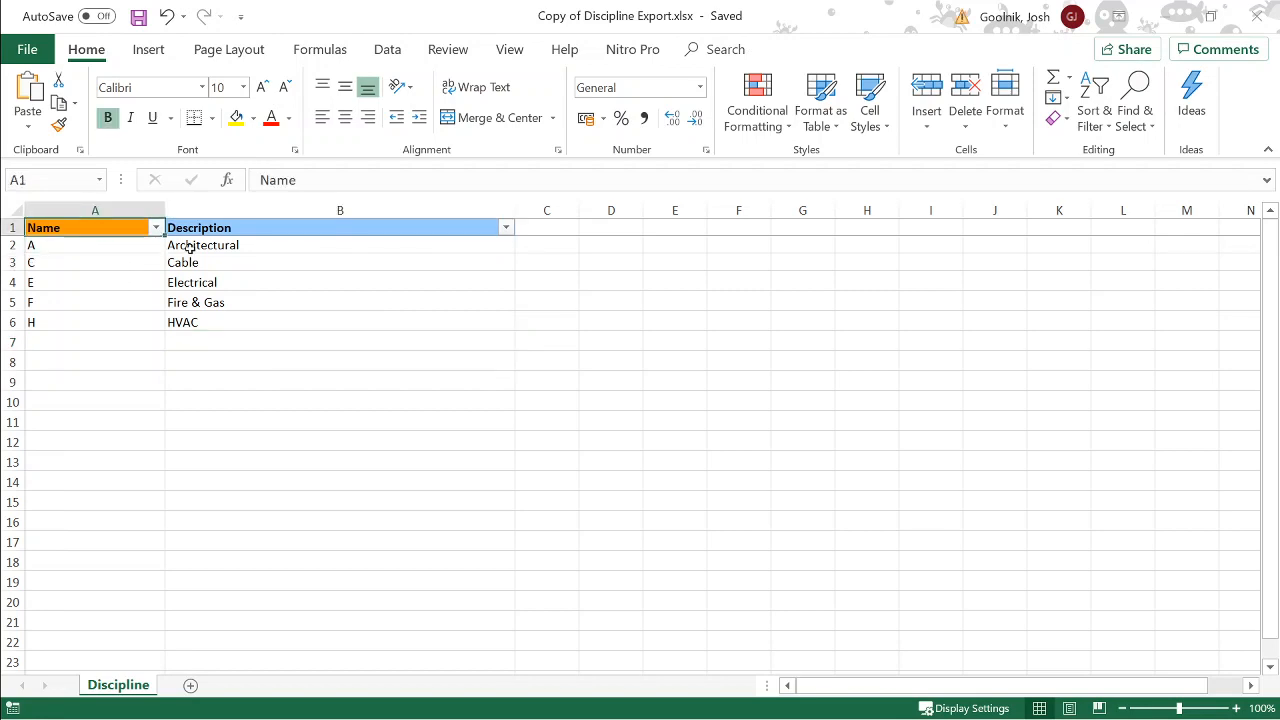
left_click(278, 228)
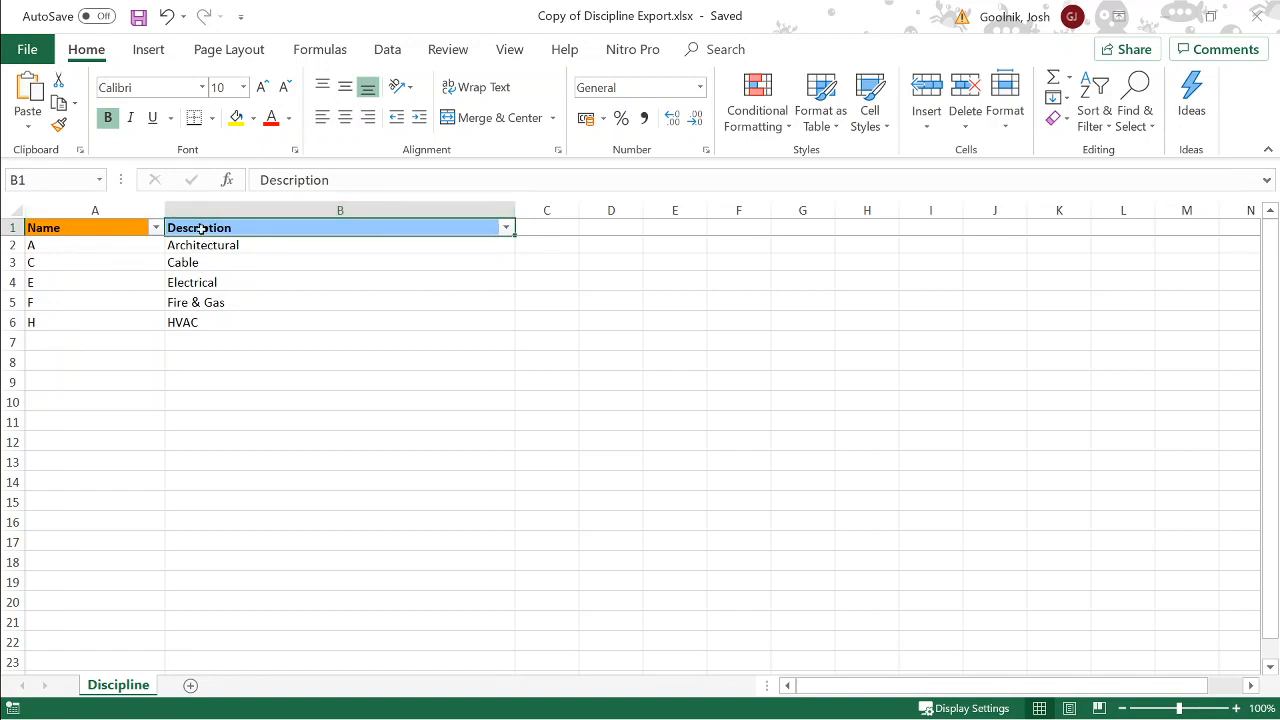
left_click(73, 227)
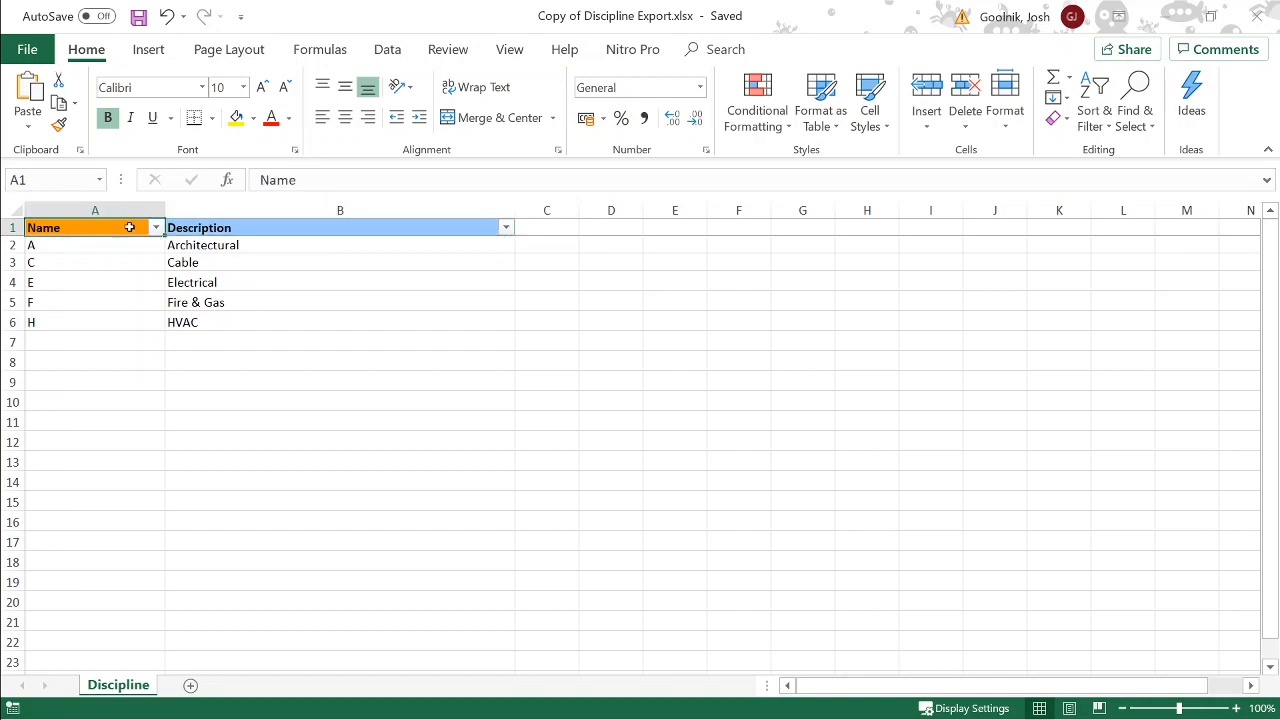
left_click(235, 229)
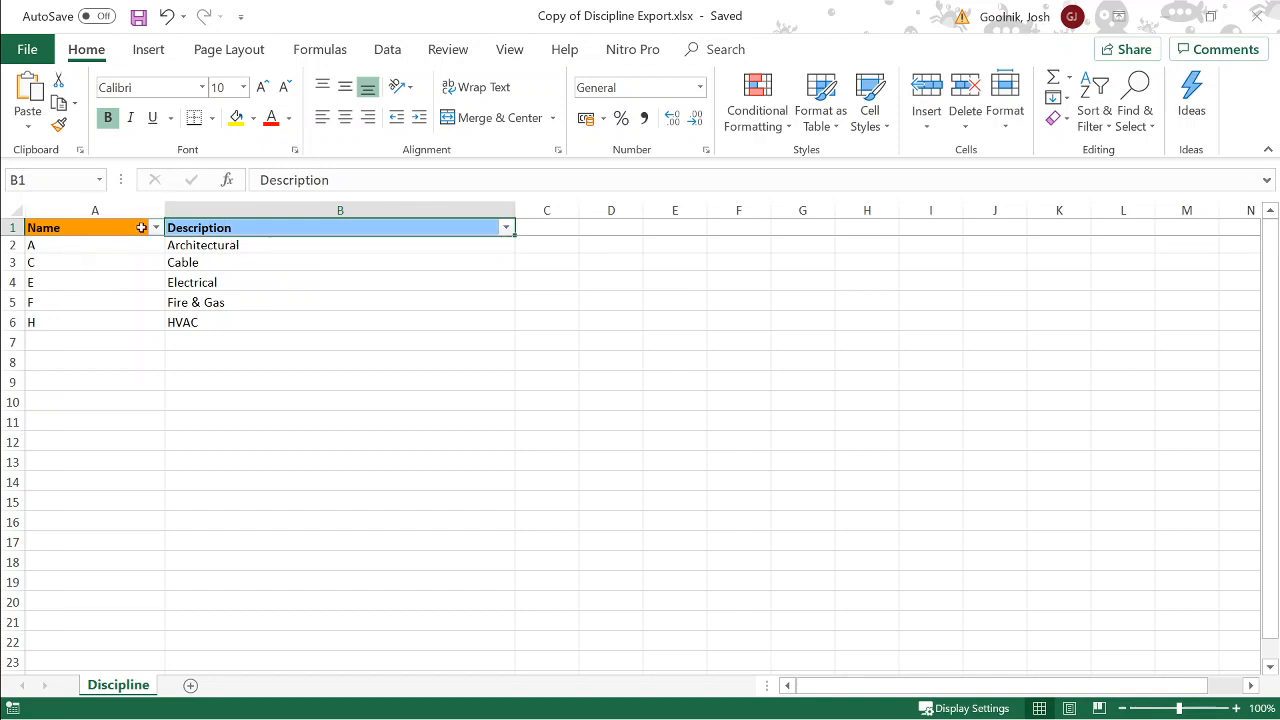
left_click(138, 228)
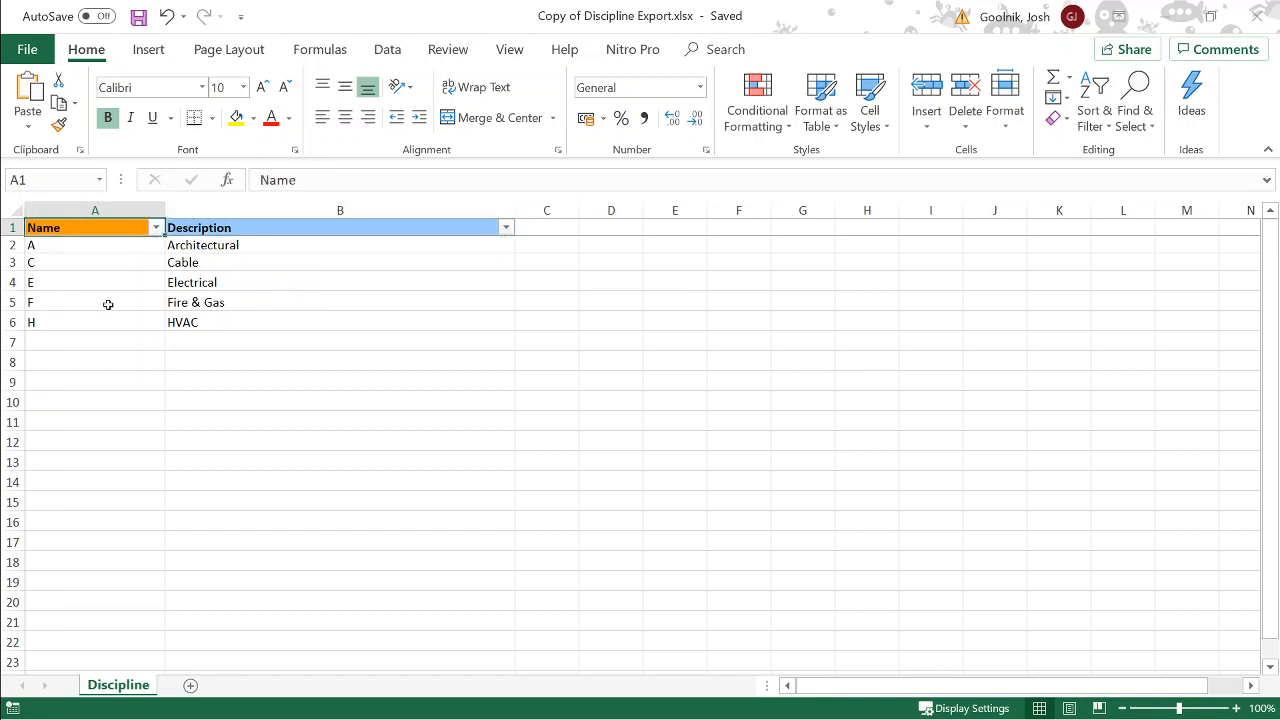
Add a discipline row in row 7 with the duplicate name A and description All.
left_click(86, 341)
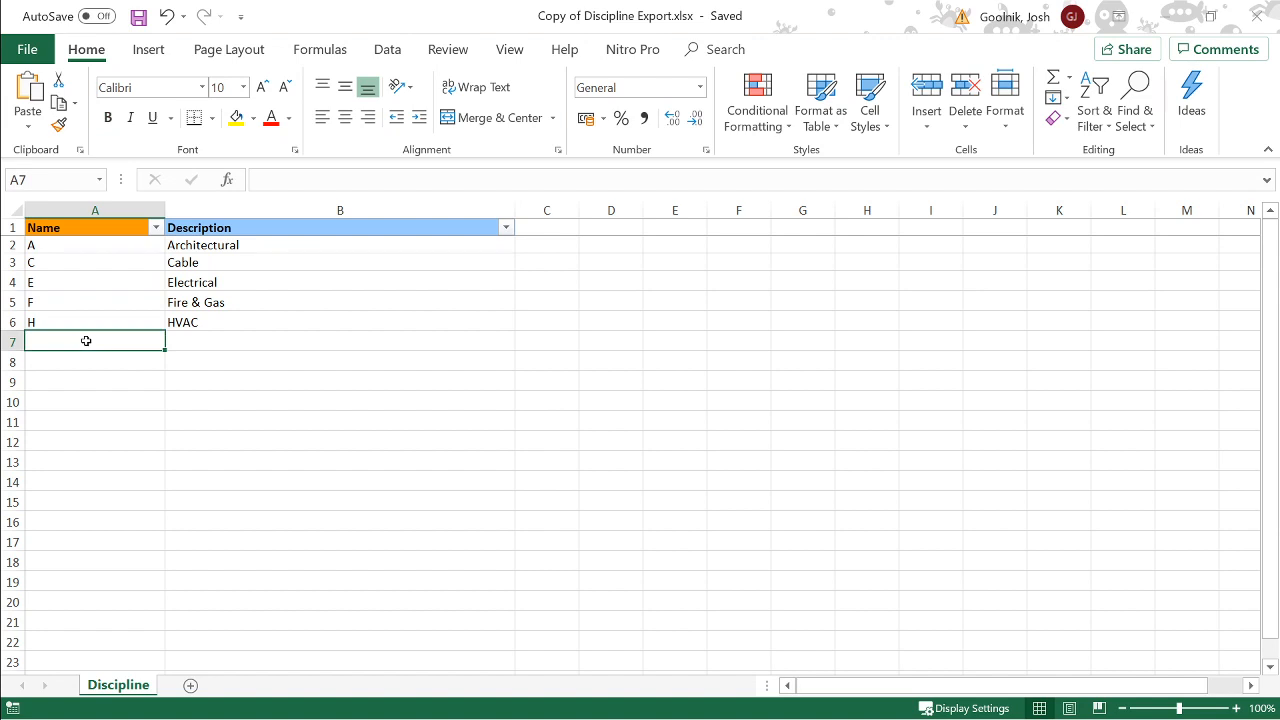
type("A")
key("Tab")
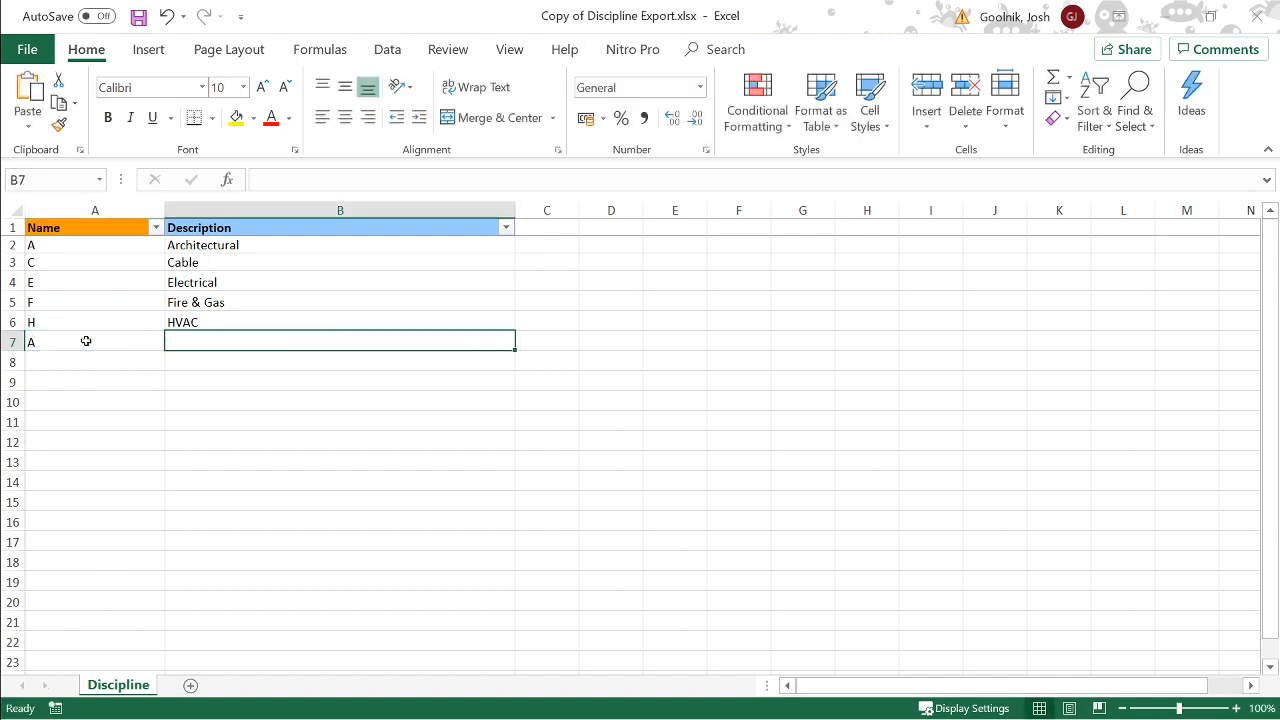
type("All")
key("Return")
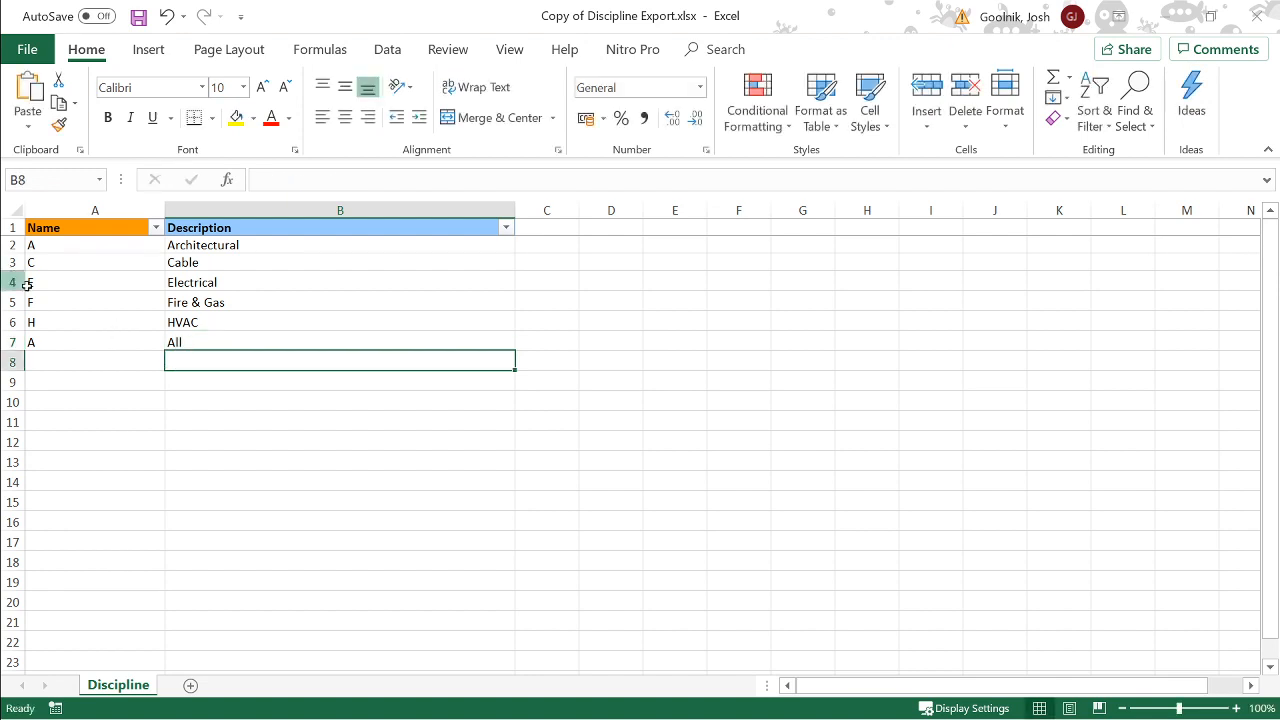
Compare the row 7 discipline with the Architectural row that has the same name.
left_click(34, 245)
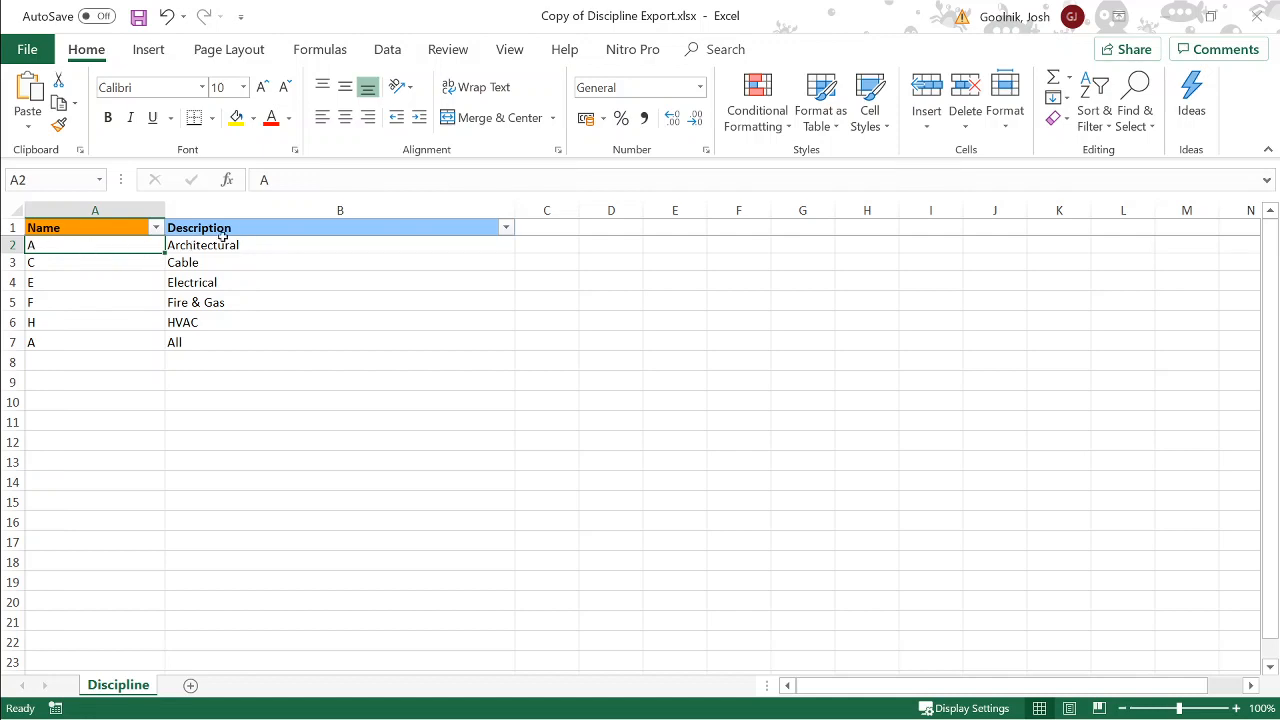
left_click(58, 344)
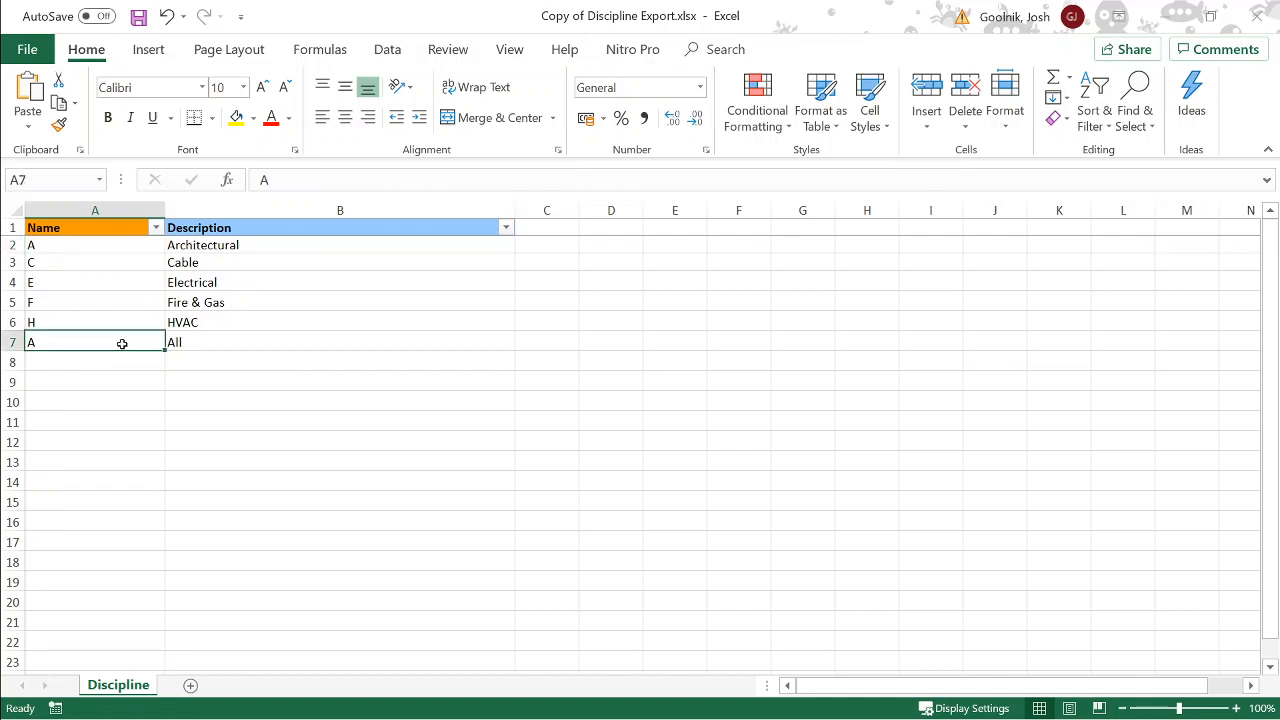
left_click(193, 344)
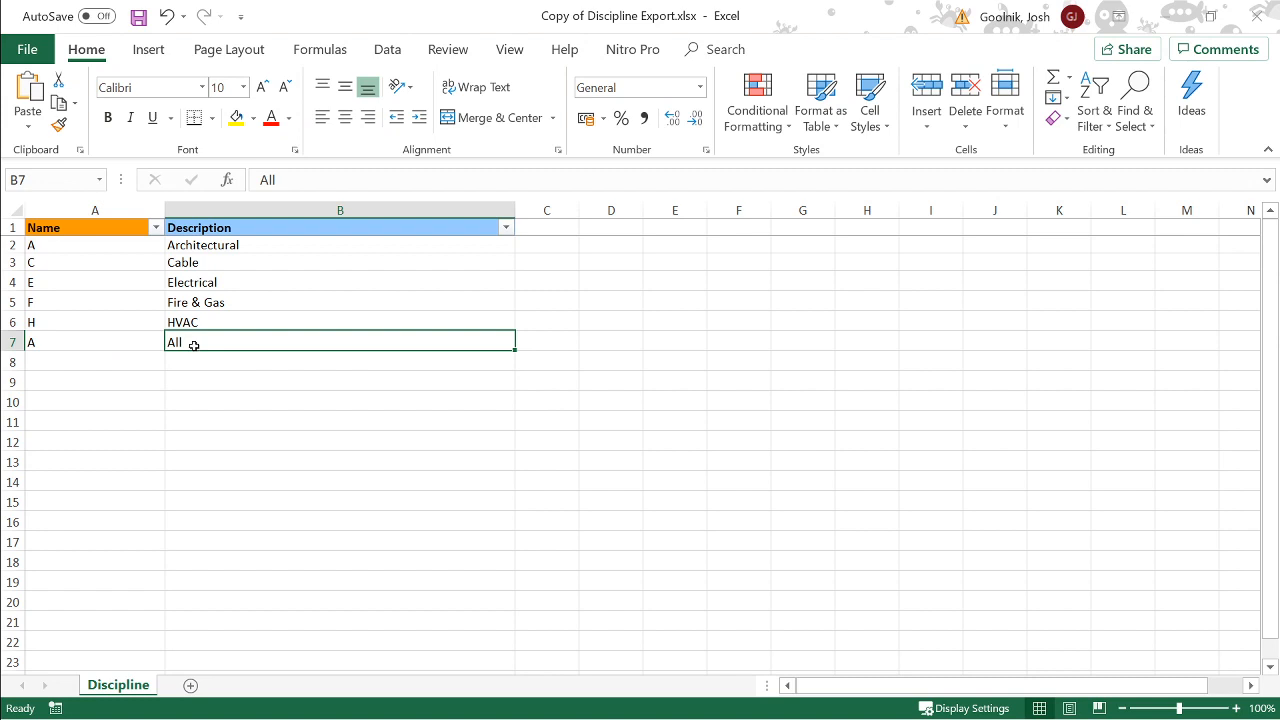
left_click(121, 336)
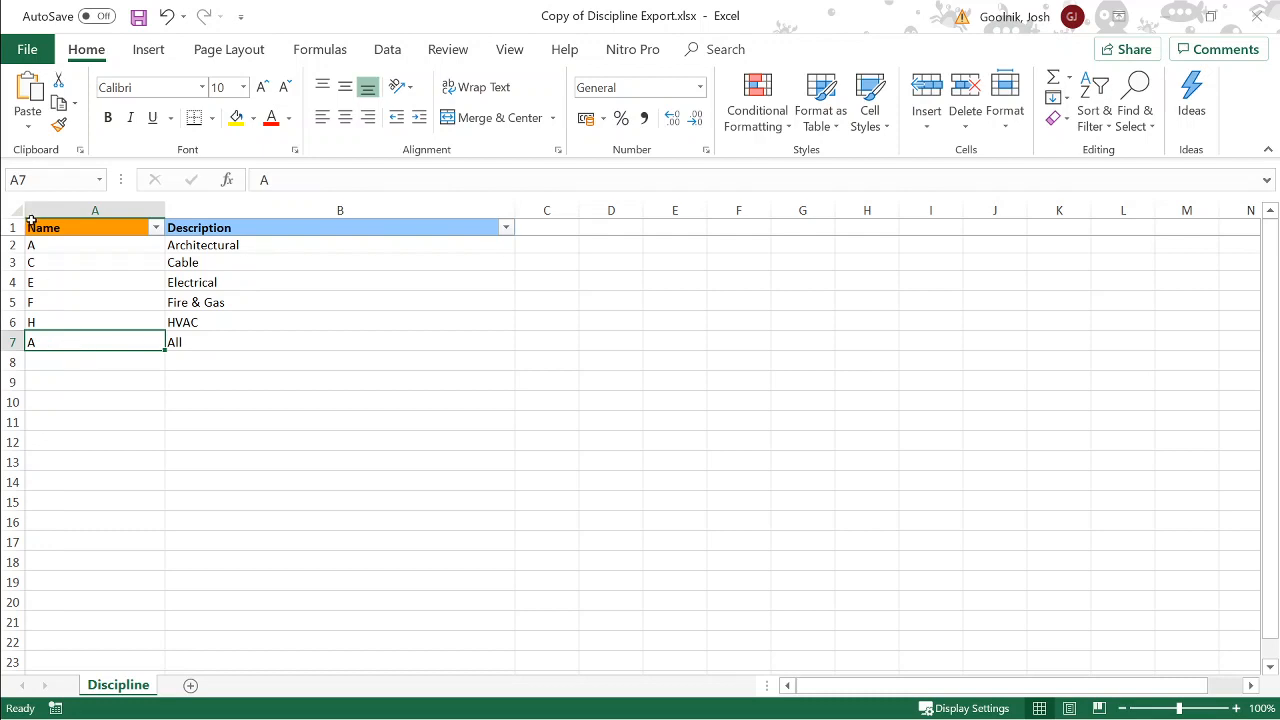
left_click(59, 245)
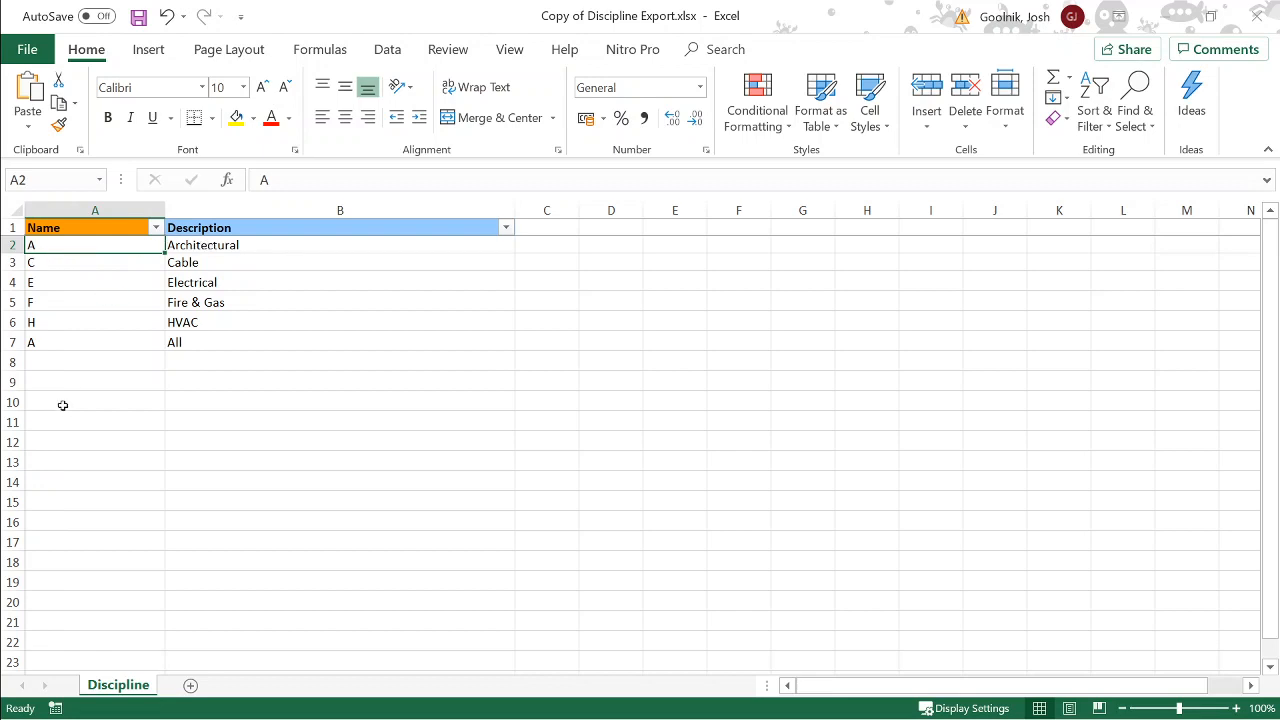
Clear the name and description of the duplicate discipline in row 7.
left_click(49, 341)
left_click(213, 344)
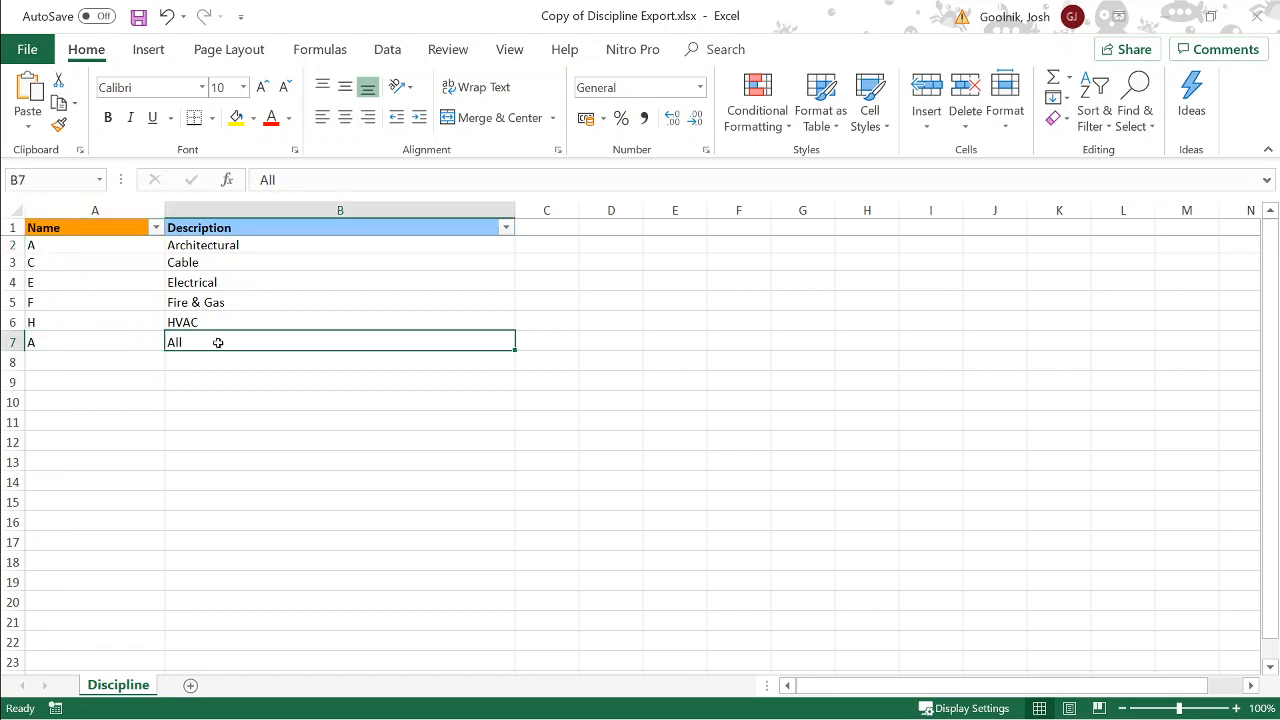
key("Delete")
key("Left")
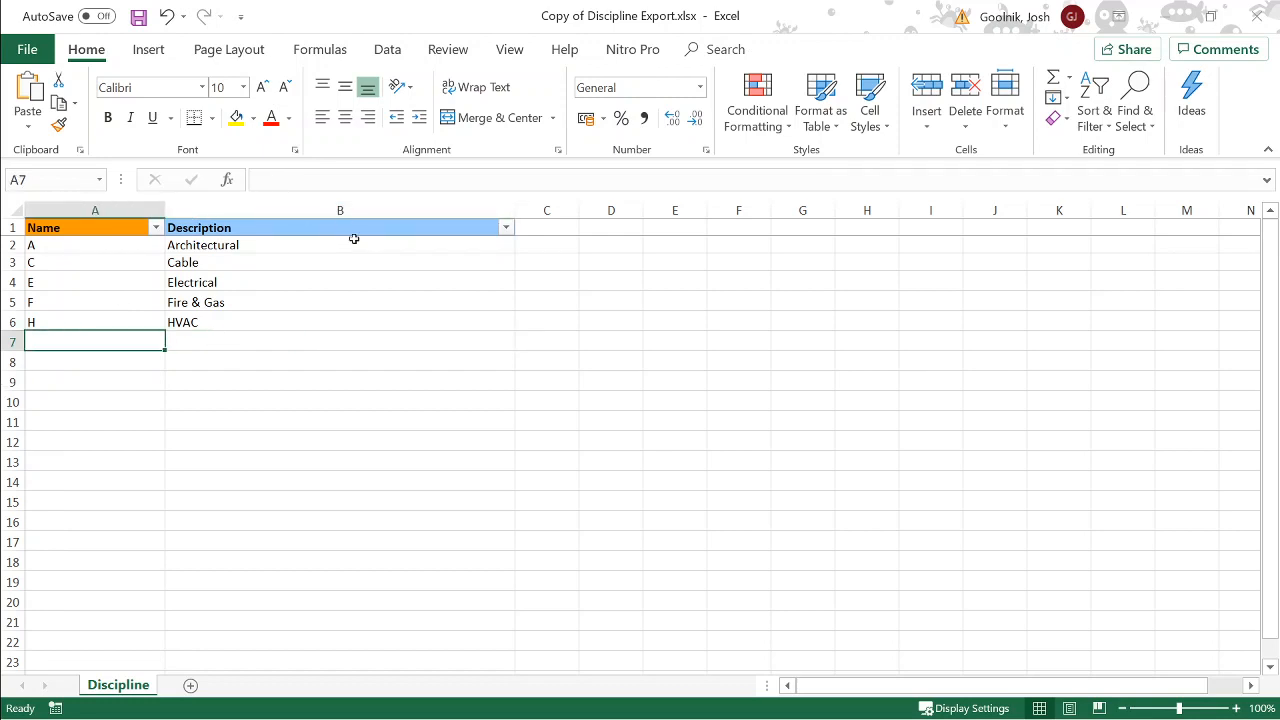
Move the Excel window out of the way, switch to GoTechnology hub2 in Firefox and open its User Guide.
left_click_drag(806, 6, 474, 100)
left_click(1181, 10)
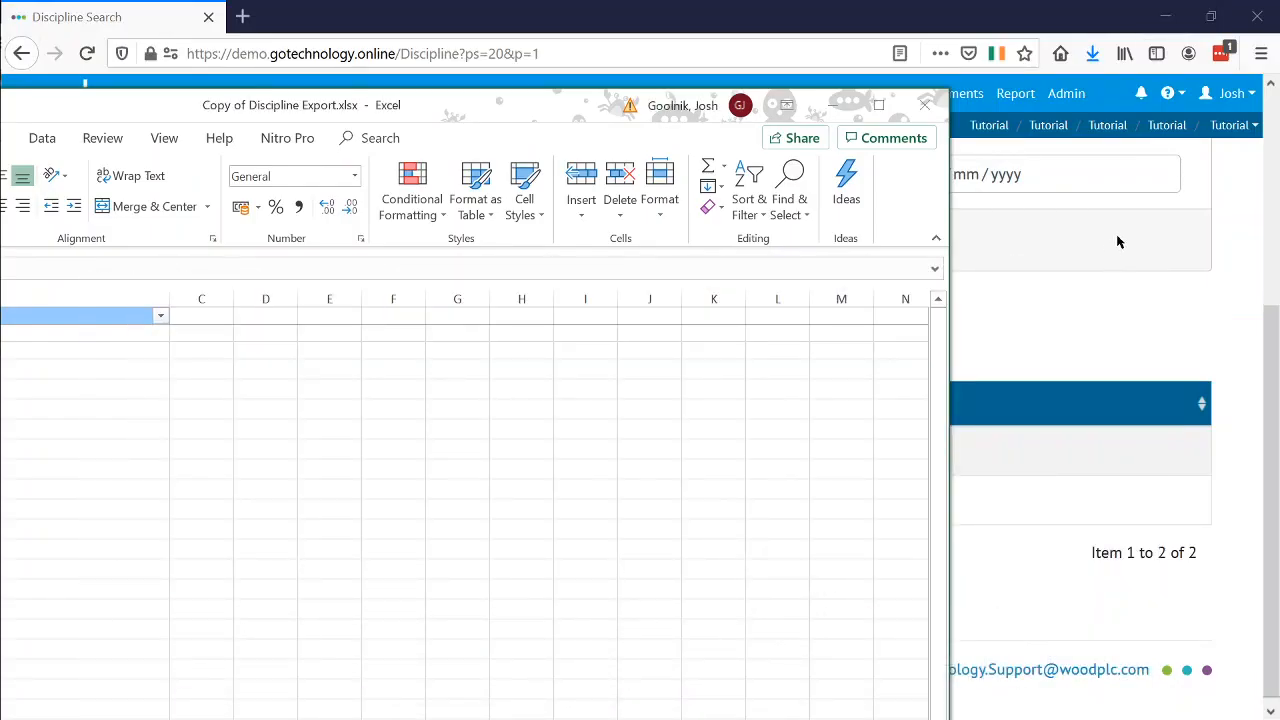
left_click(1167, 98)
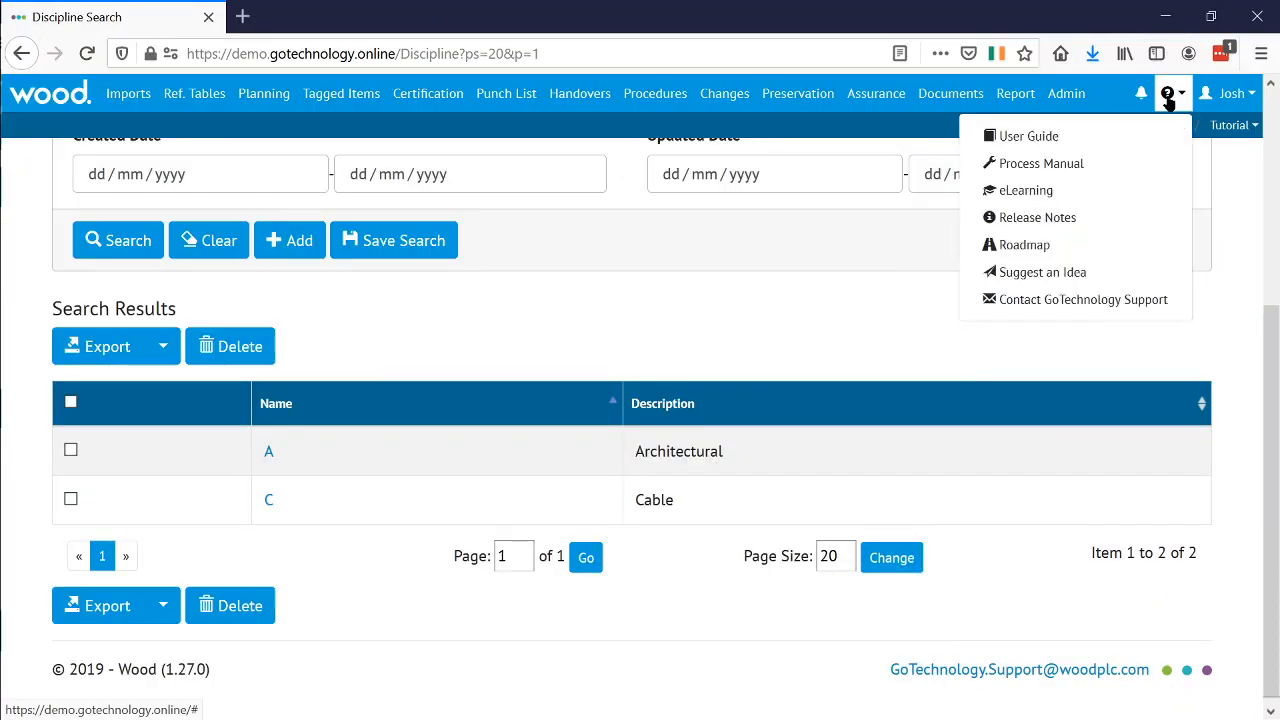
left_click(1054, 138)
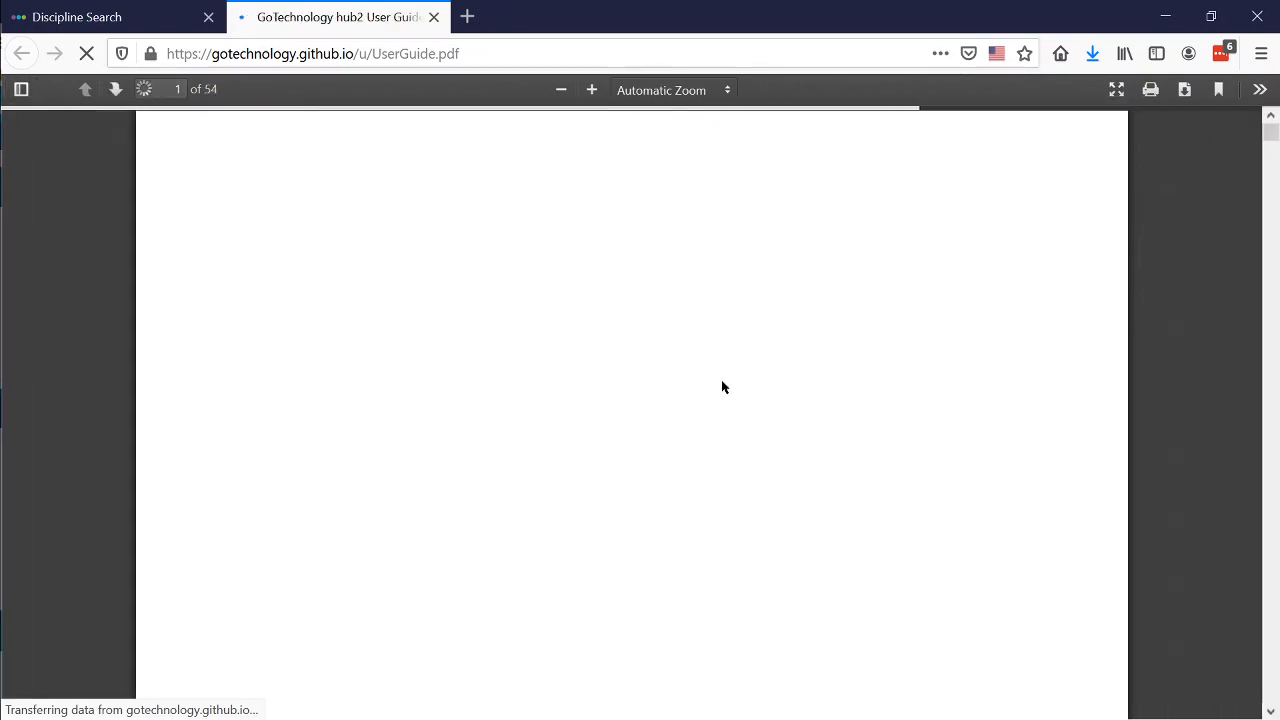
Go to section 7, Populating Data, from the User Guide's table of contents.
left_click_drag(1270, 132, 1270, 137)
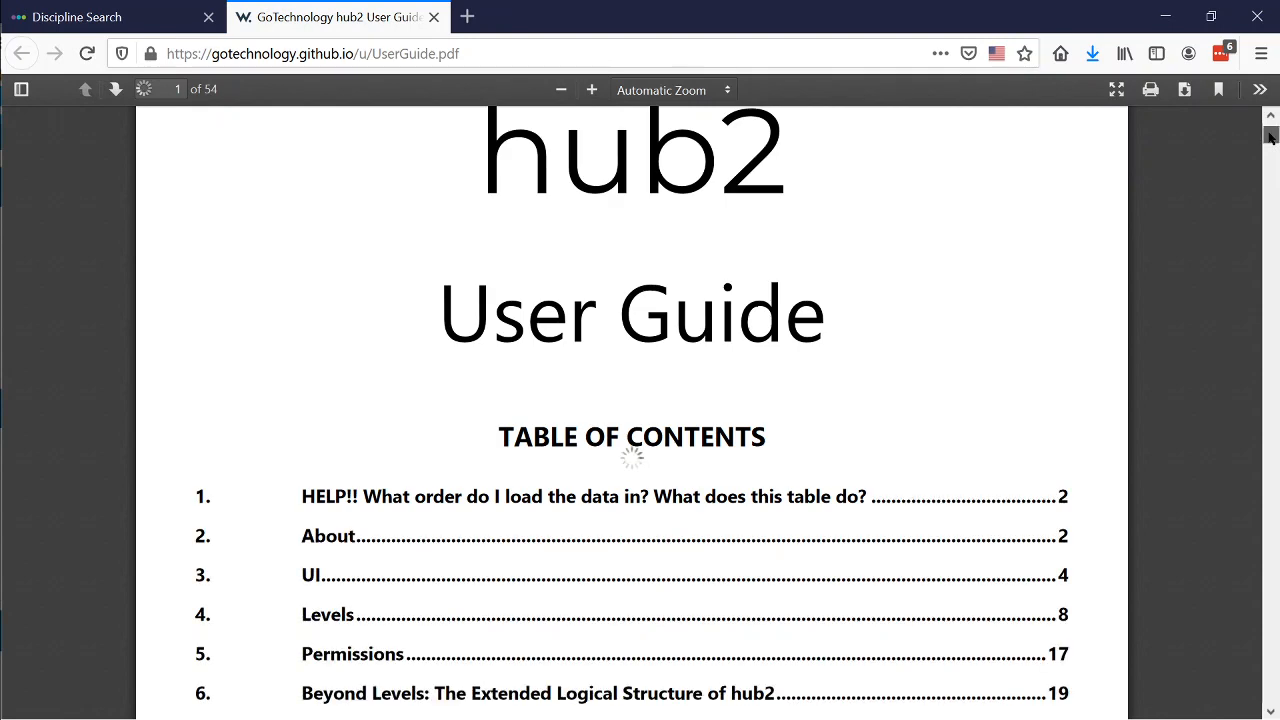
scroll(1268, 134, "down", 2)
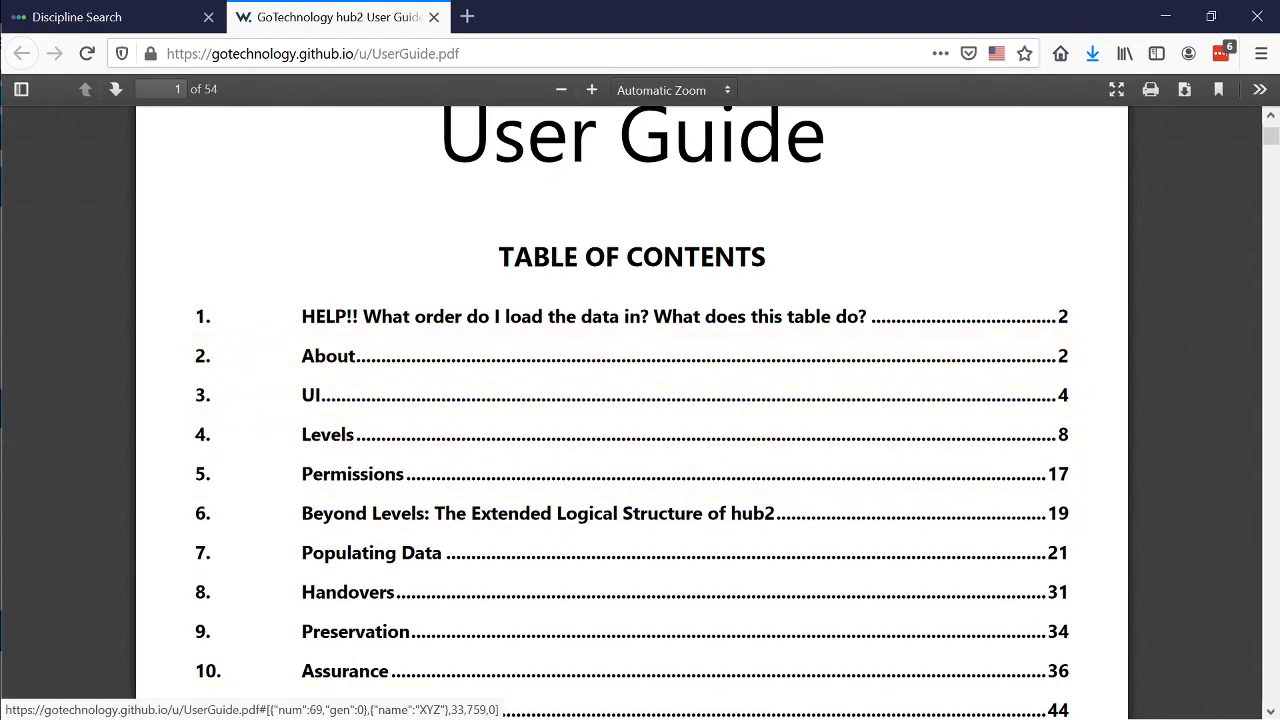
scroll(1070, 410, "down", 1)
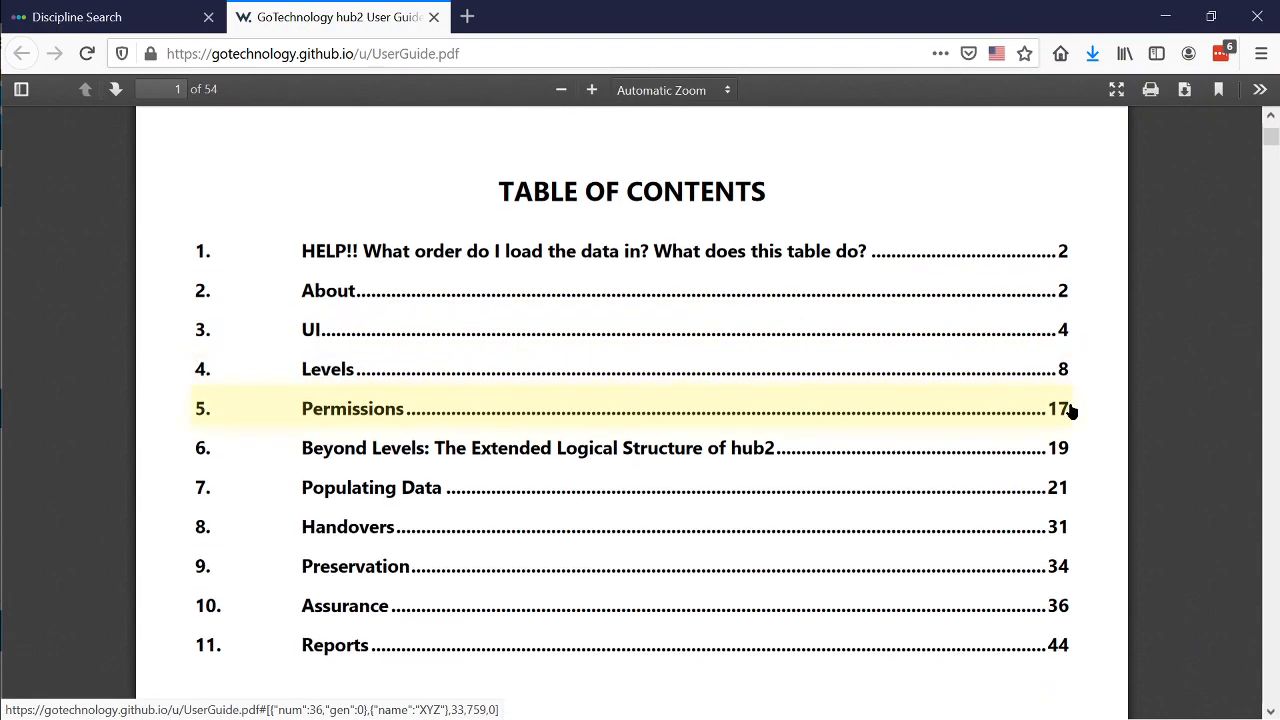
scroll(777, 451, "down", 4)
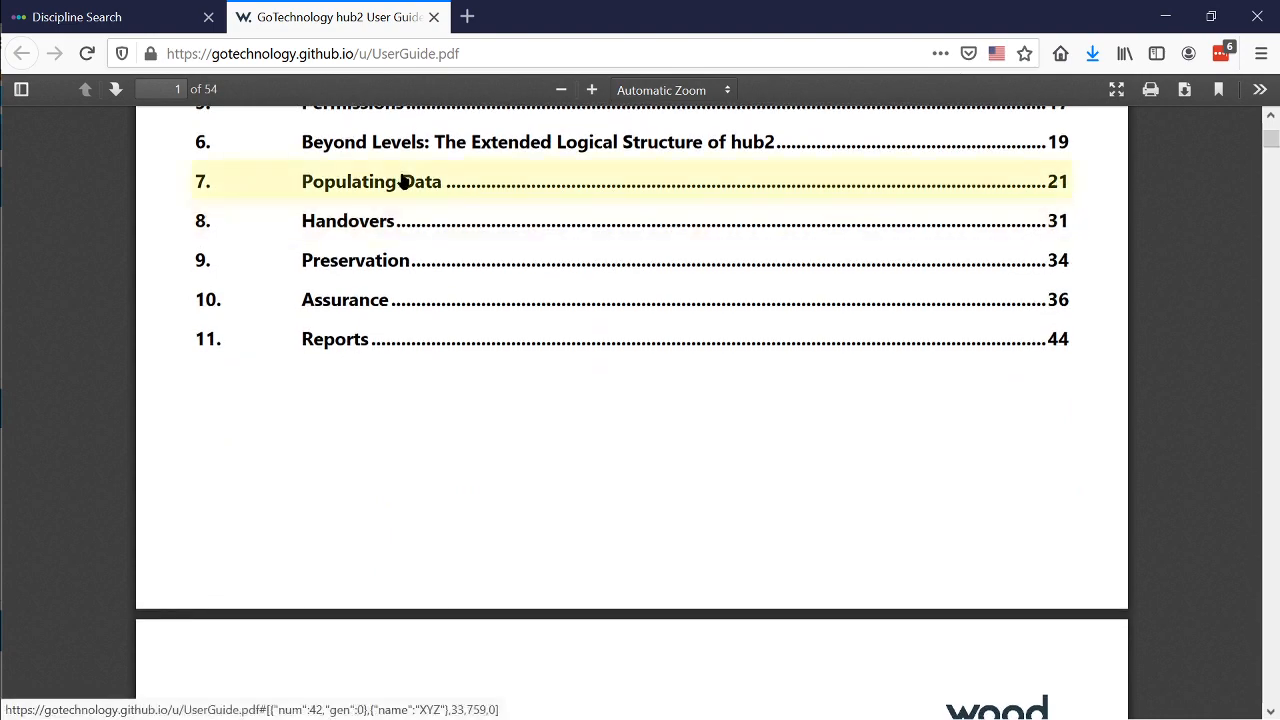
left_click(403, 180)
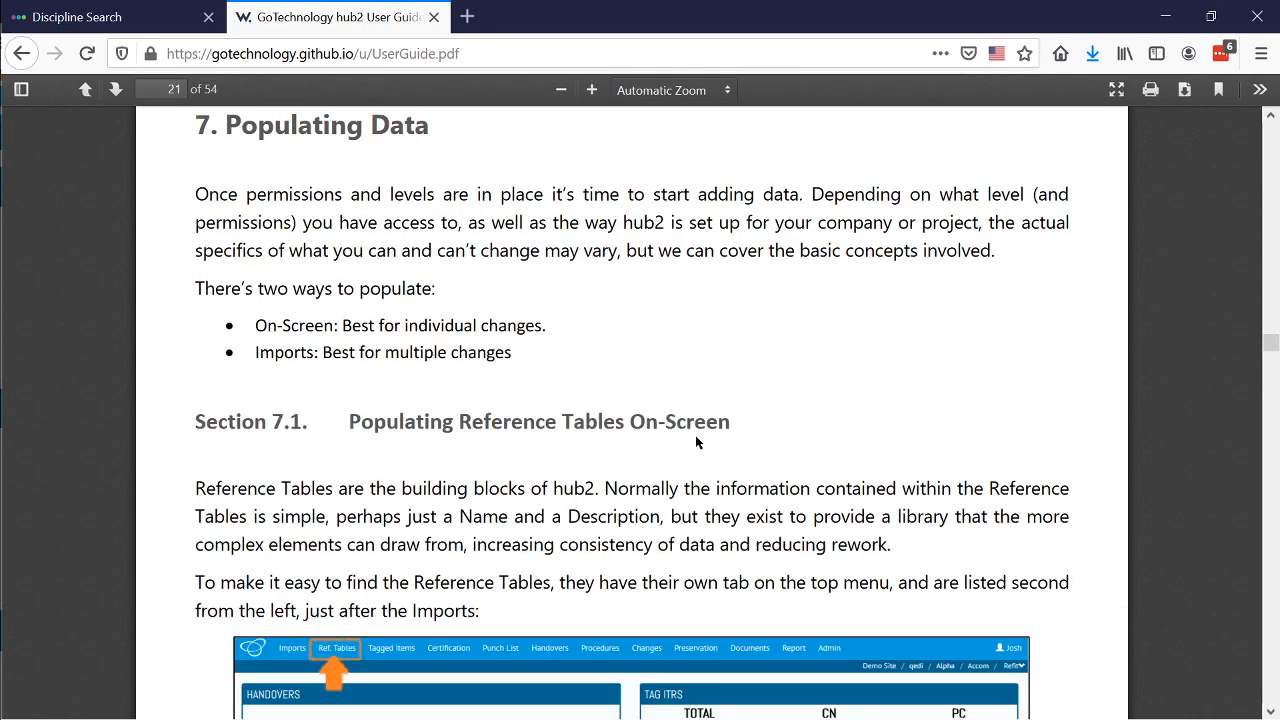
Find the import heading colour table on page 27 of the guide and examine the meaning of the Orange heading.
scroll(700, 421, "down", 10)
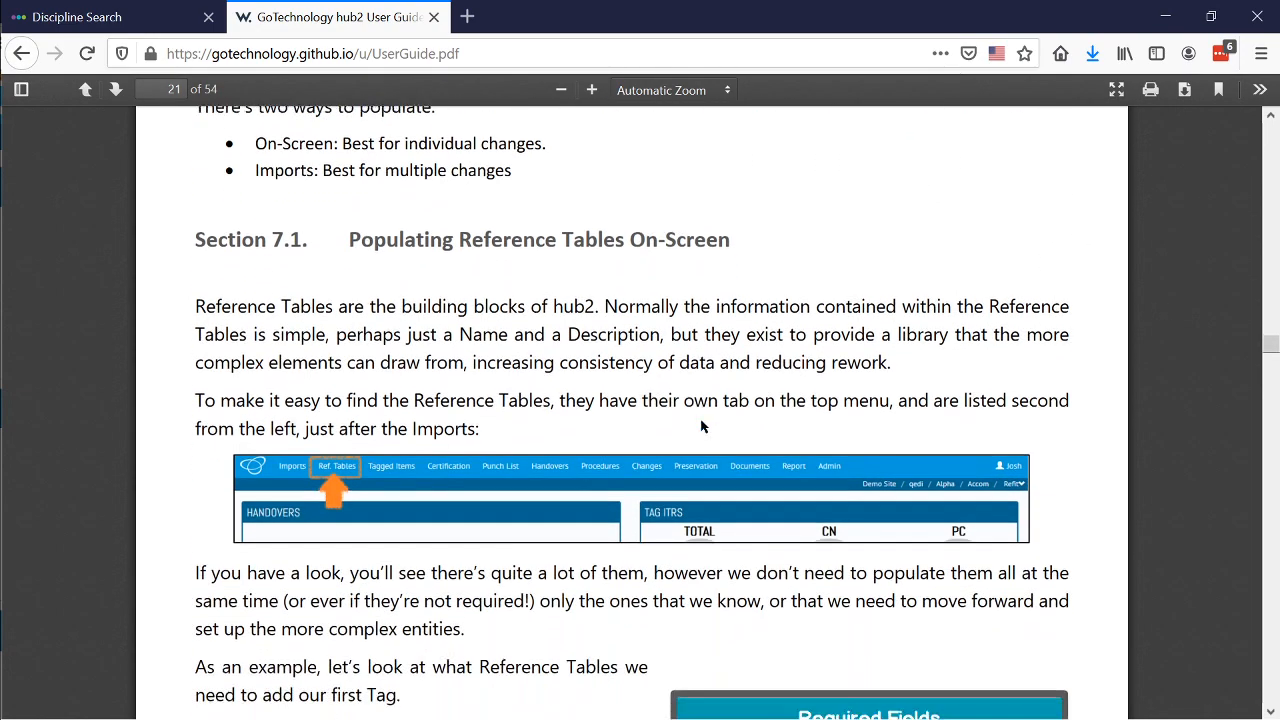
scroll(700, 426, "down", 10)
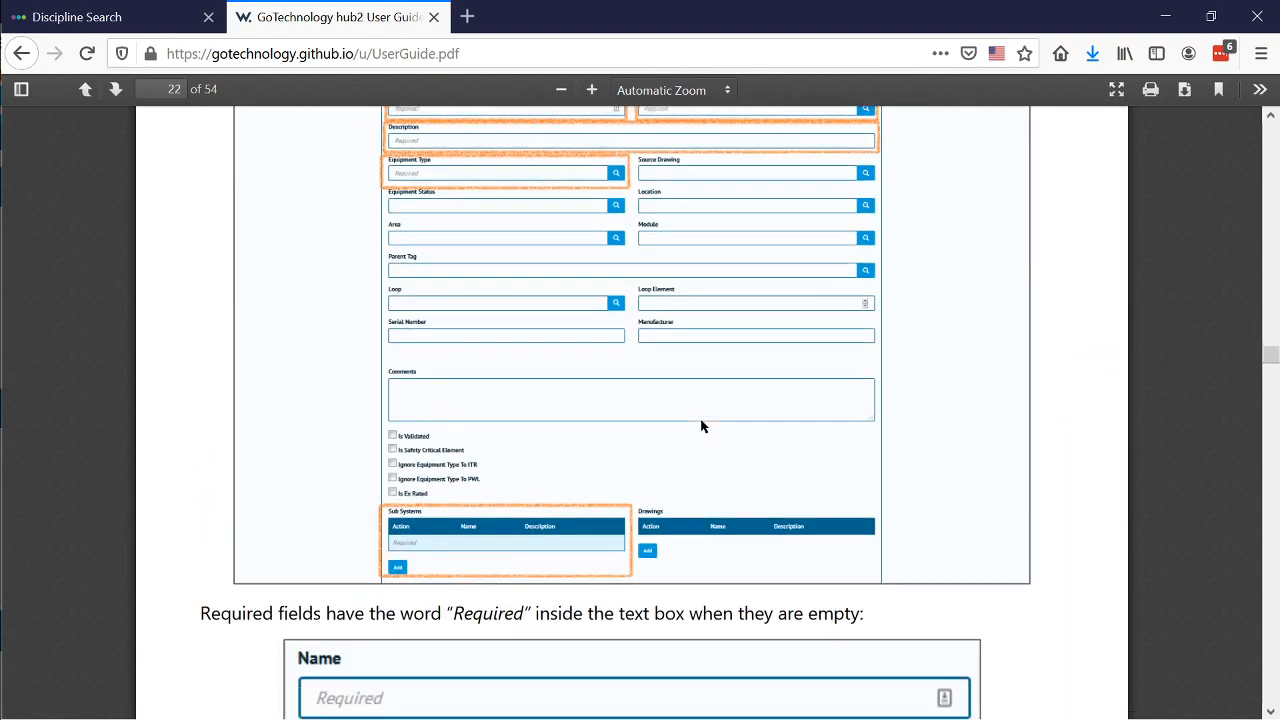
scroll(701, 426, "down", 10)
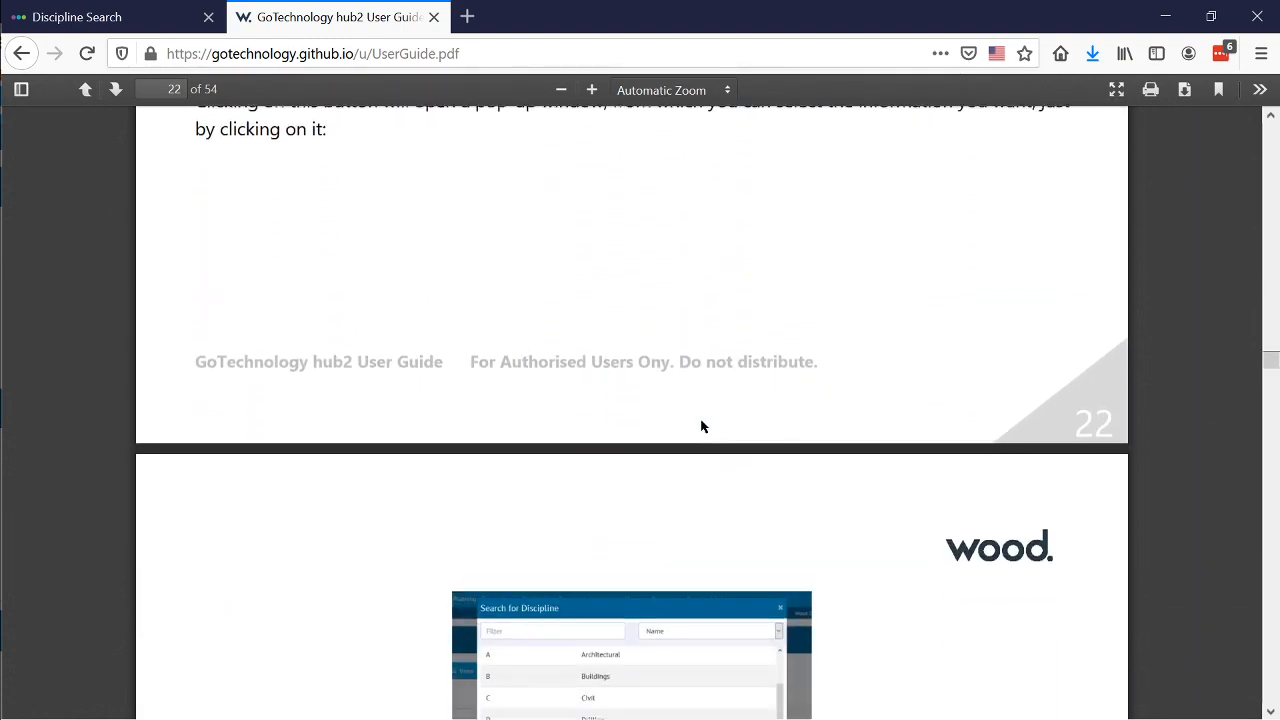
scroll(701, 426, "down", 5)
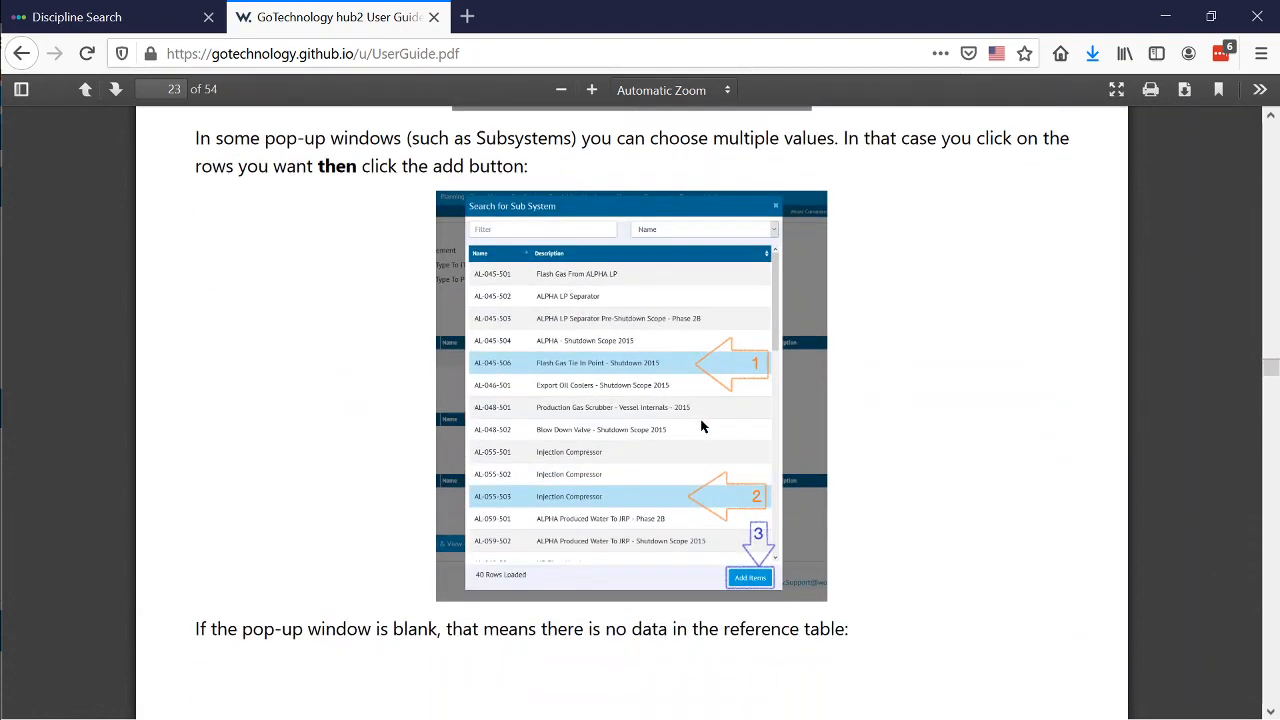
scroll(543, 451, "down", 10)
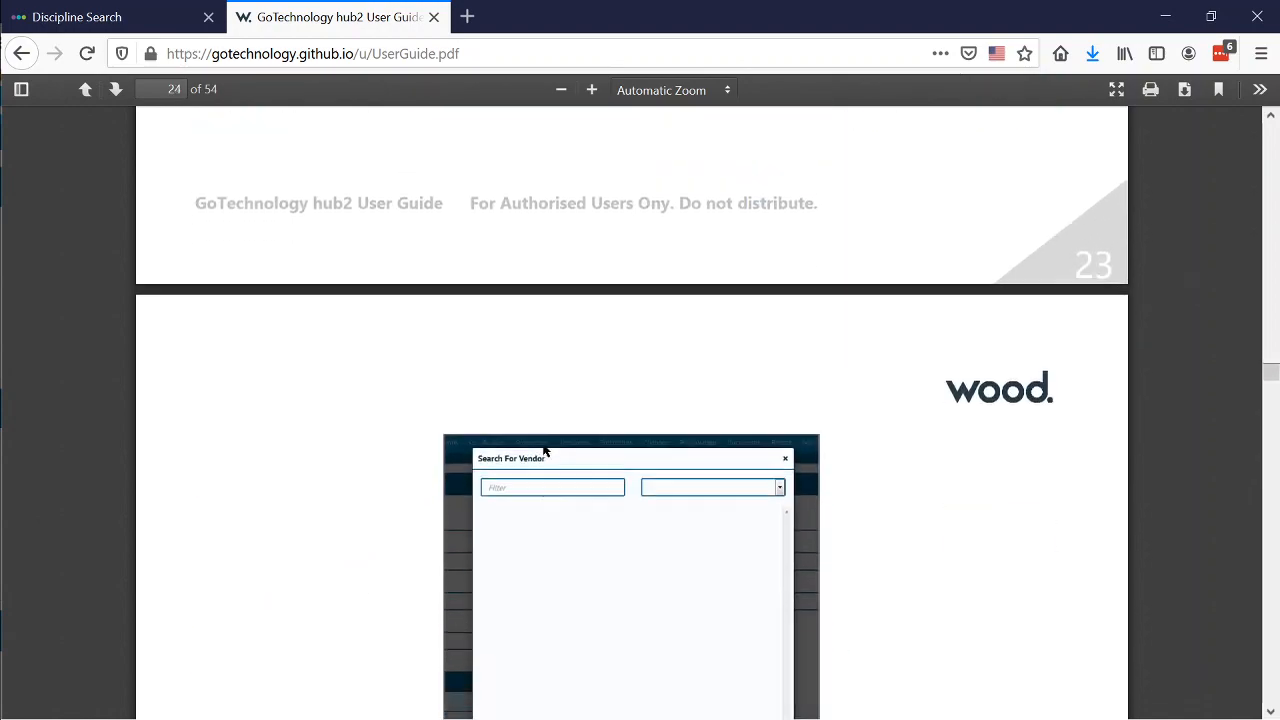
scroll(543, 451, "down", 12)
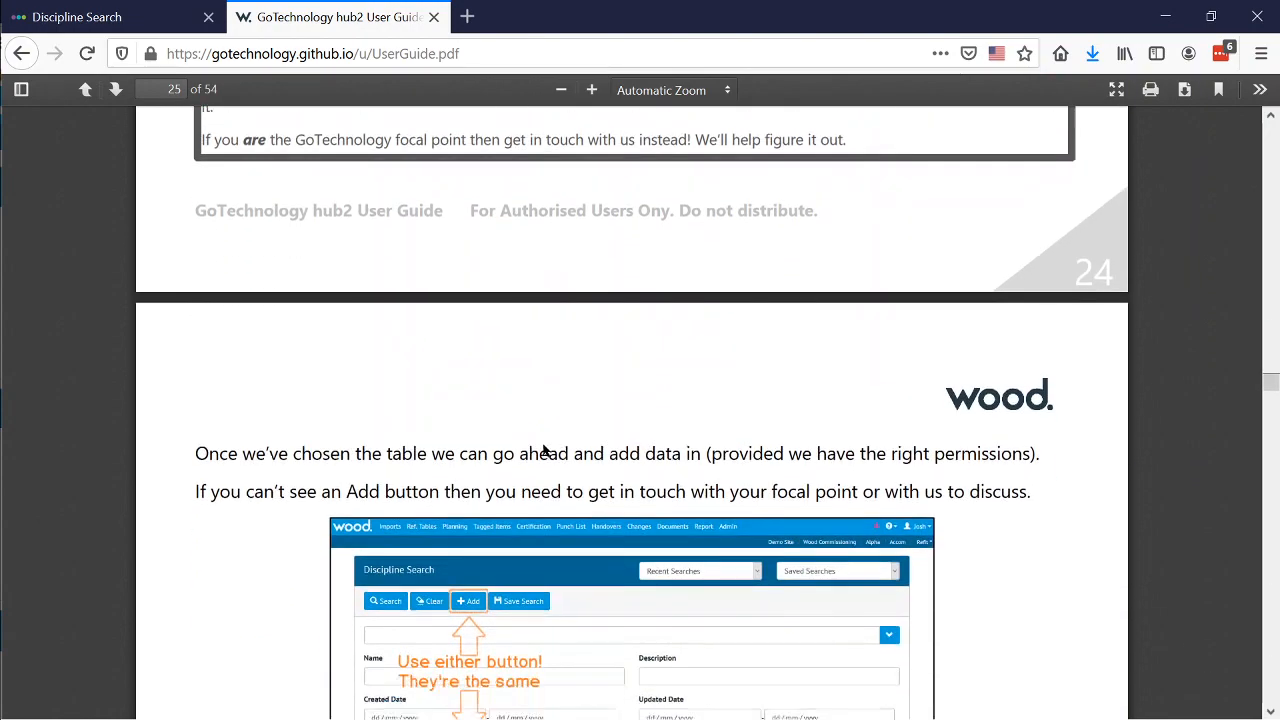
scroll(543, 444, "down", 15)
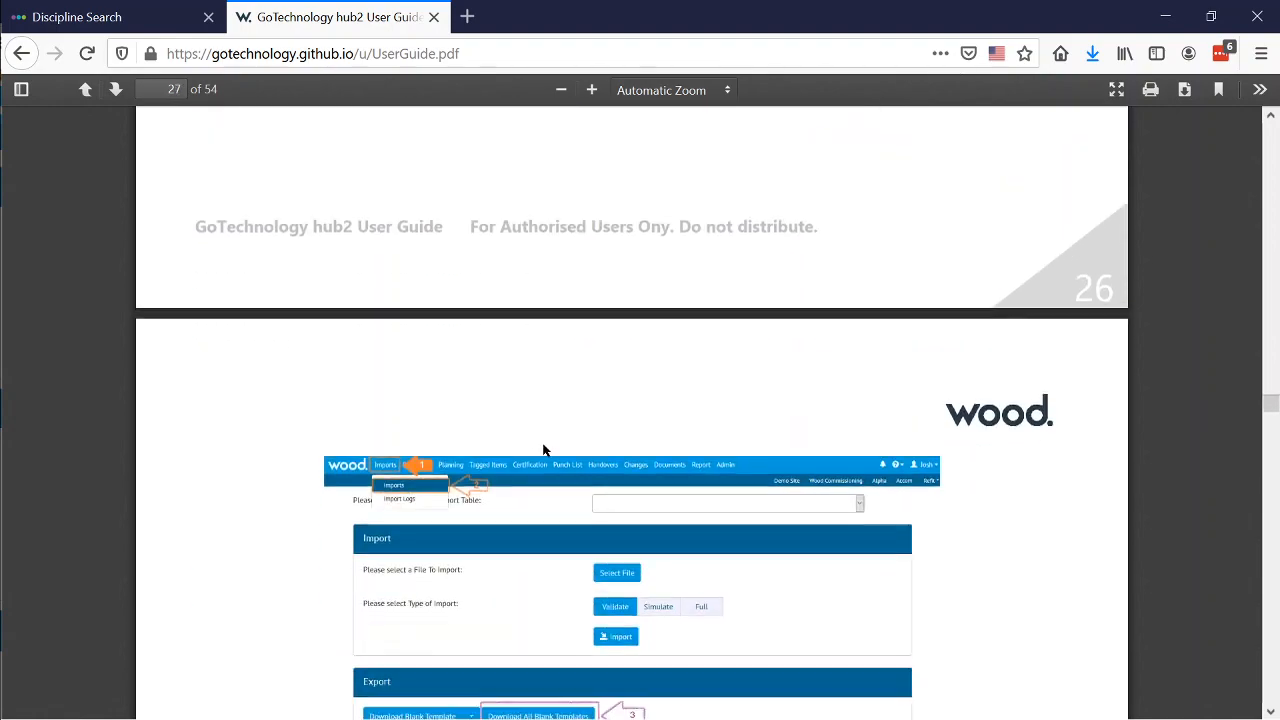
scroll(543, 451, "down", 3)
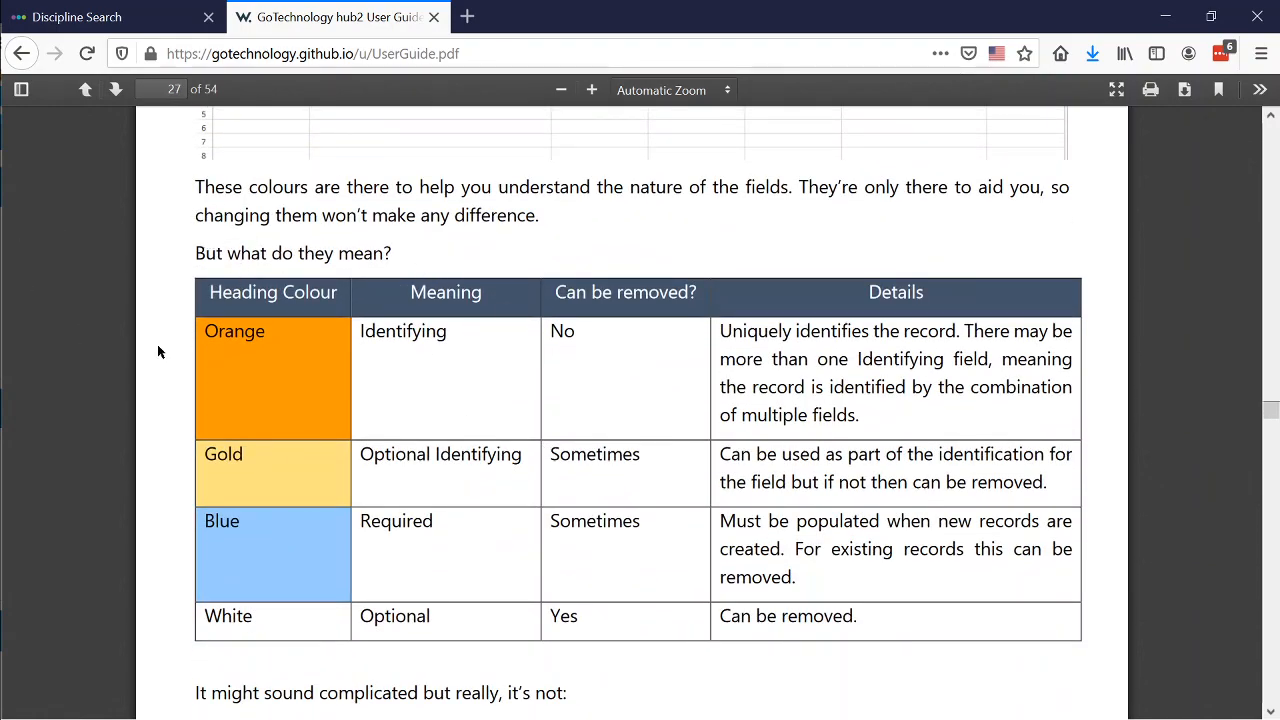
left_click_drag(376, 331, 427, 356)
left_click(430, 352)
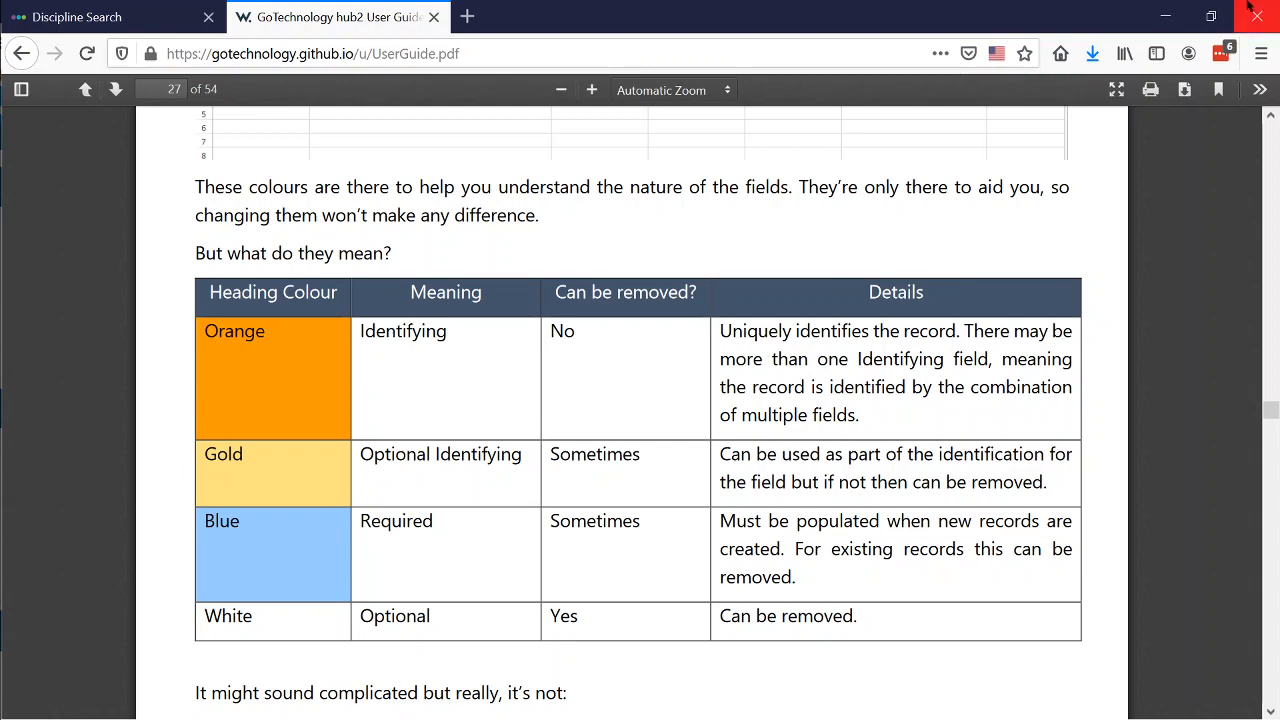
Return from the User Guide to the Discipline Search page and open the Imports page in a separate browser tab.
left_click(126, 10)
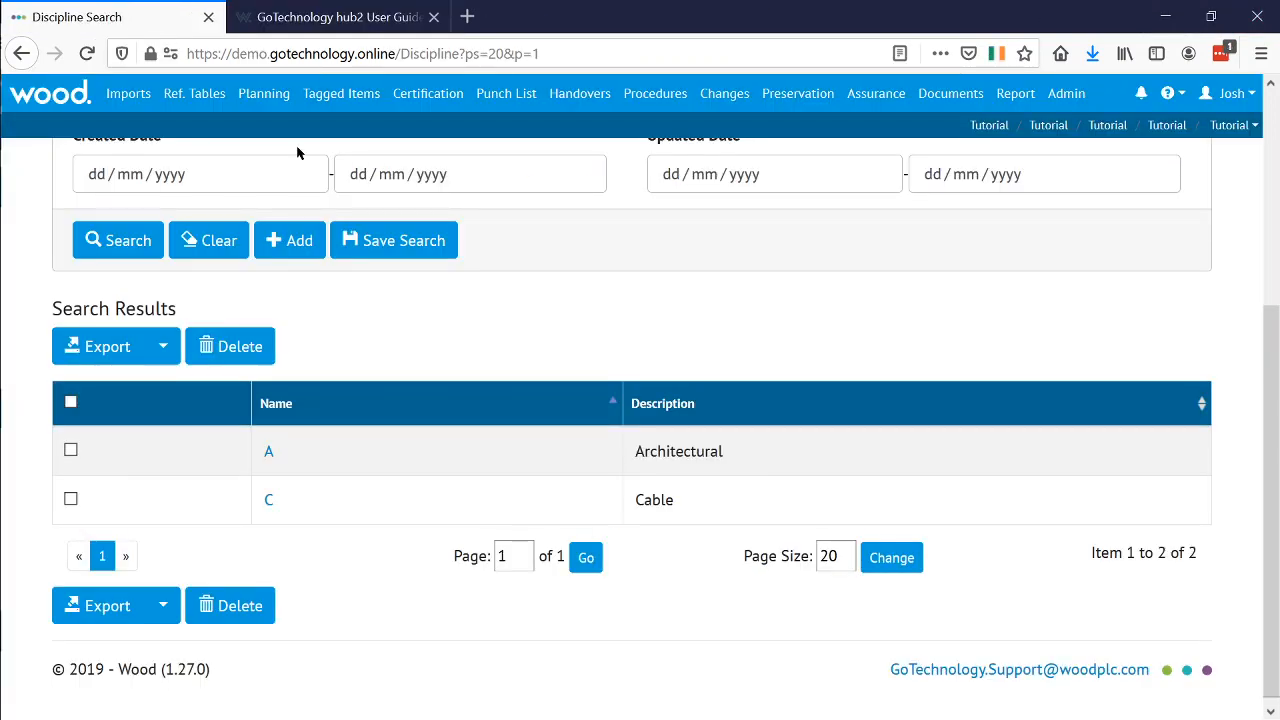
scroll(279, 325, "up", 4)
scroll(279, 325, "down", 4)
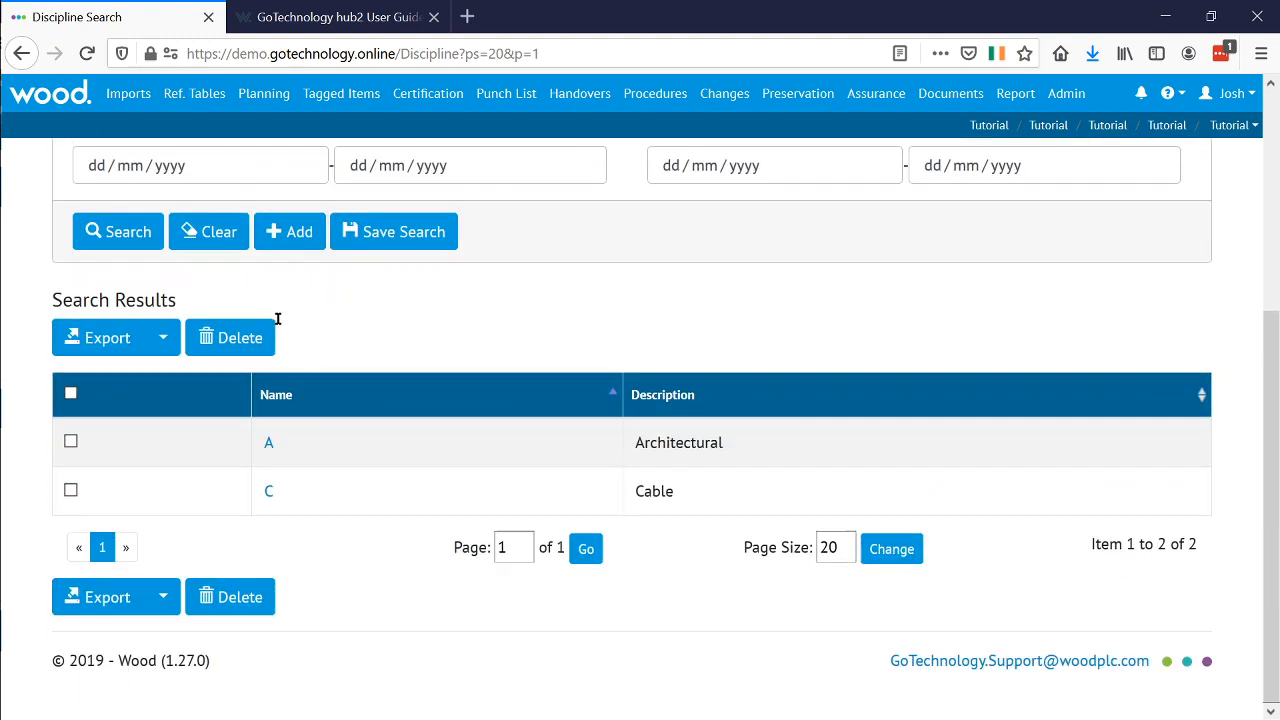
scroll(279, 325, "up", 5)
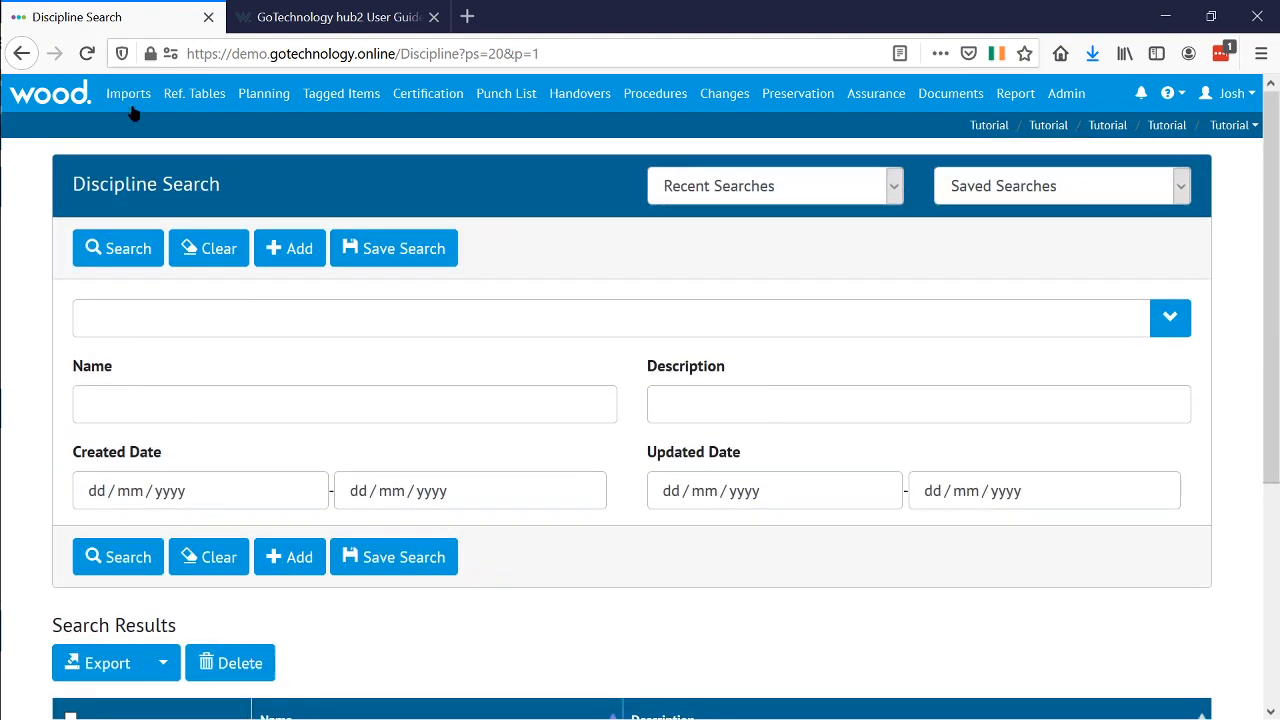
left_click(130, 100)
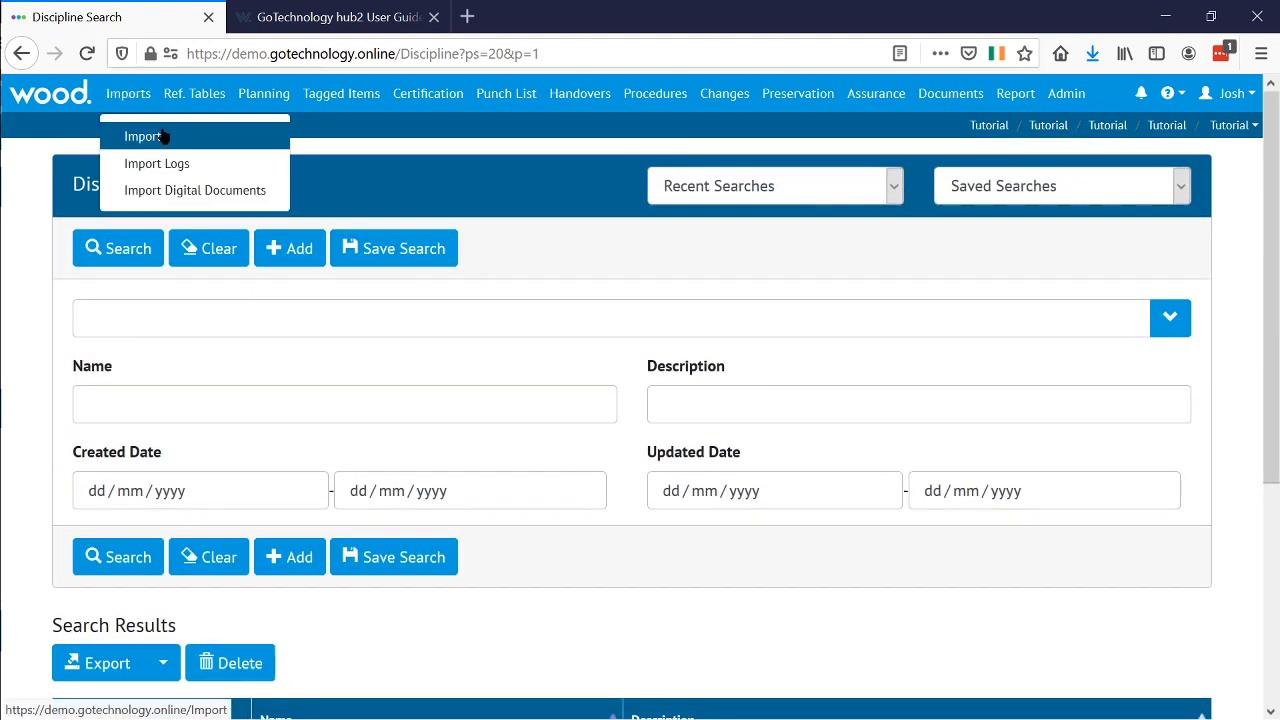
middle_click(163, 136)
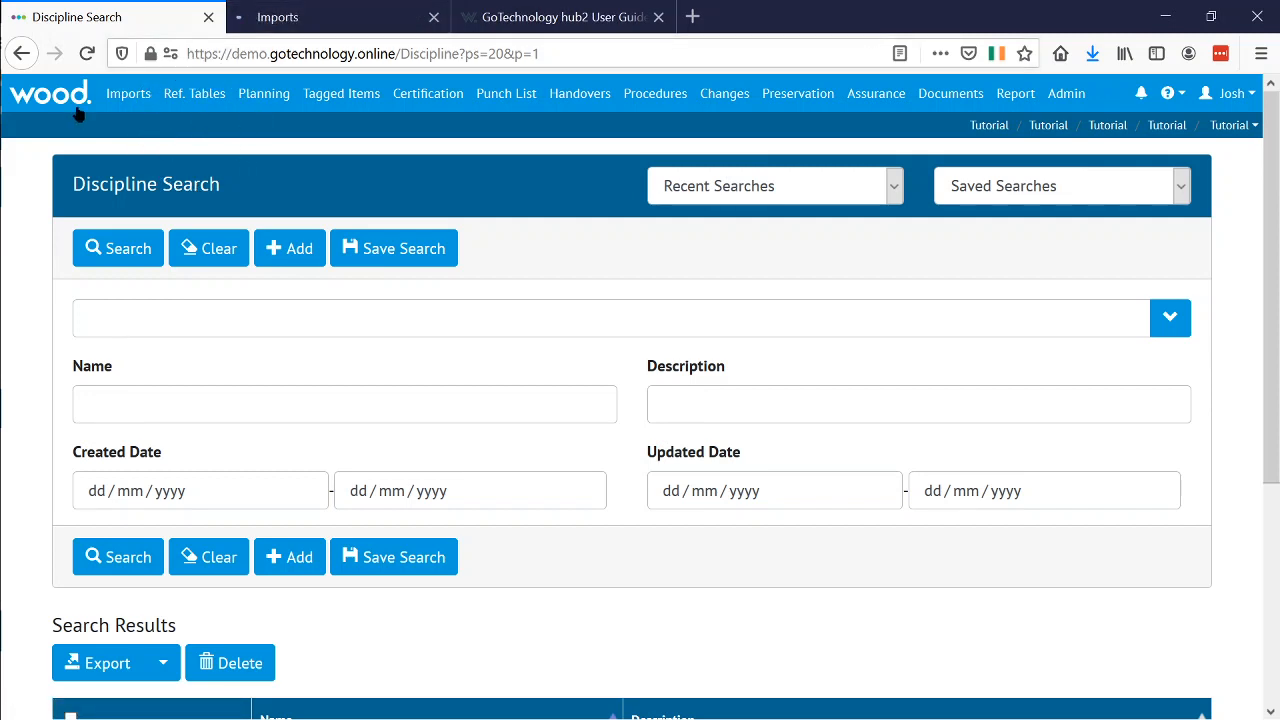
left_click(312, 22)
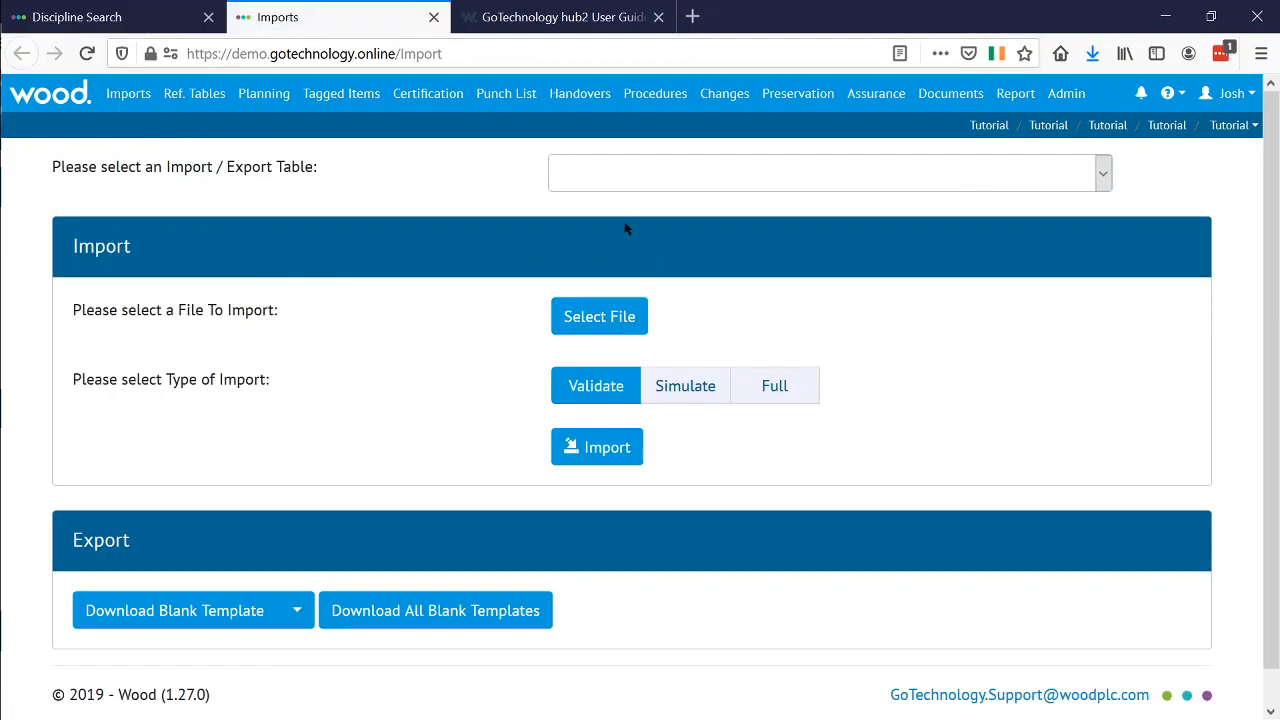
Set the import table to Discipline, choose Copy of Discipline Export.xlsx as the file to import, and leave the import type on Validate.
left_click(620, 178)
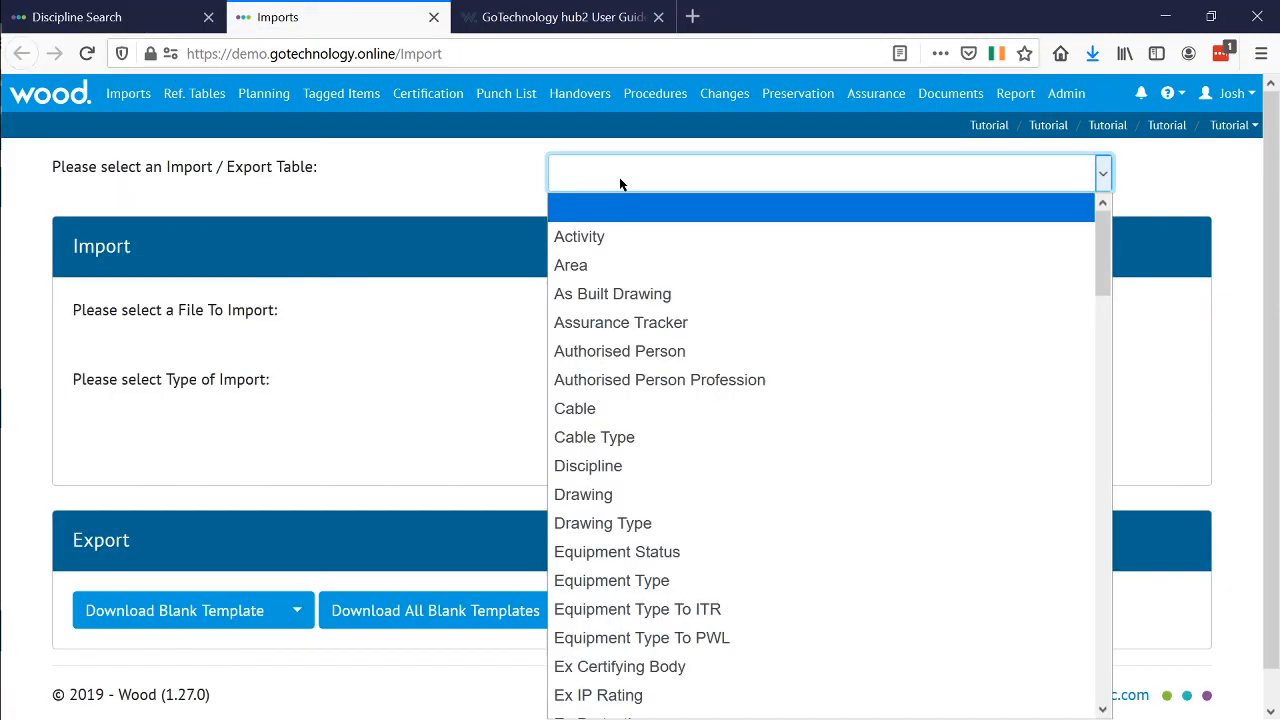
left_click(704, 467)
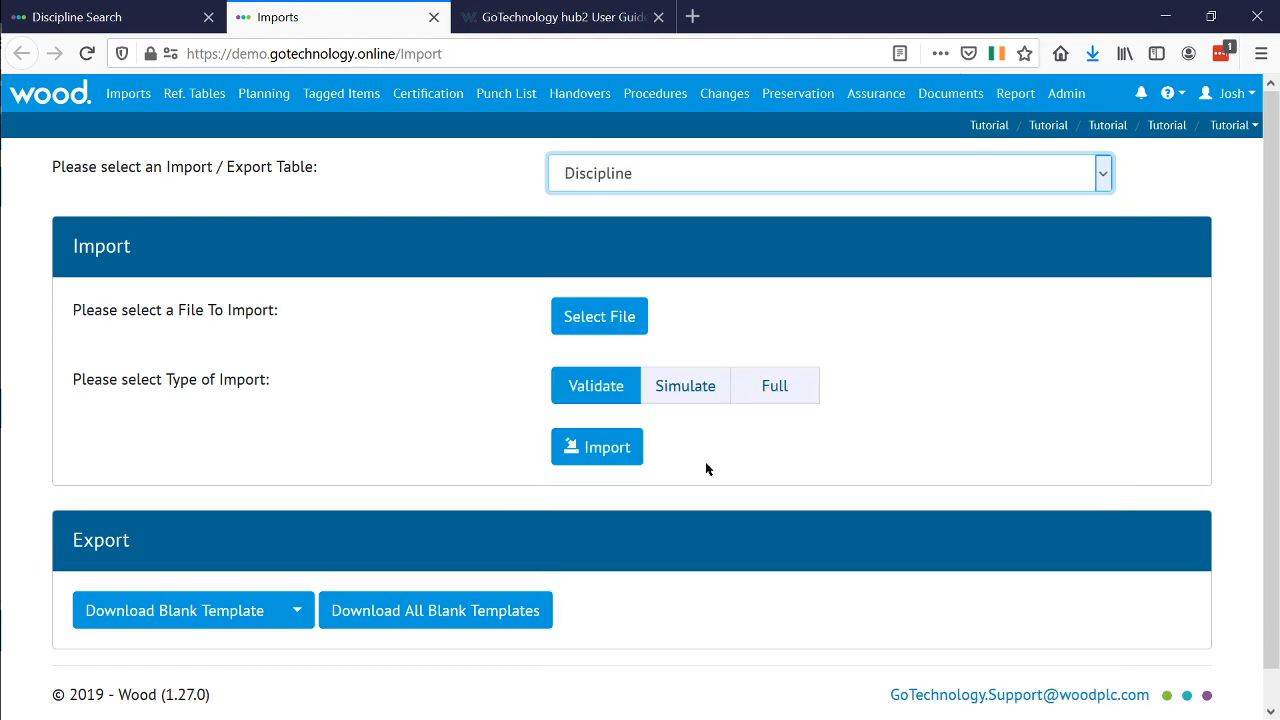
left_click(565, 316)
left_click(574, 333)
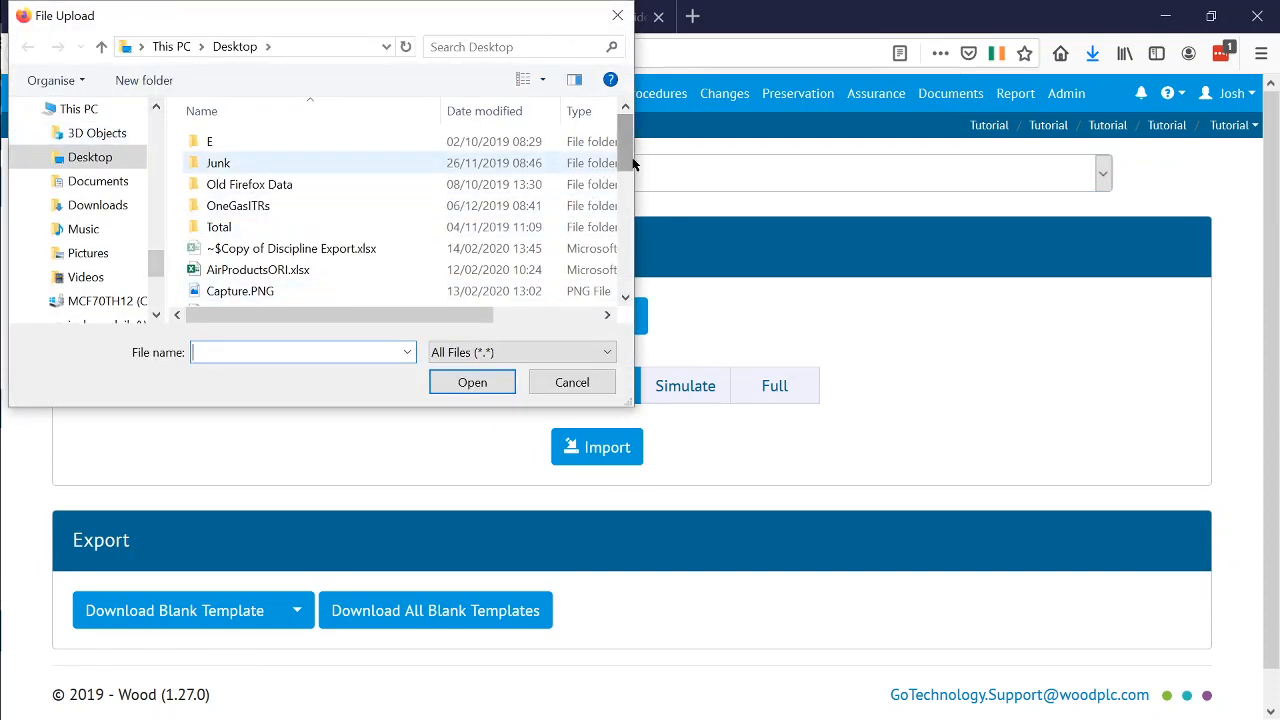
scroll(420, 160, "down", 2)
double_click(410, 185)
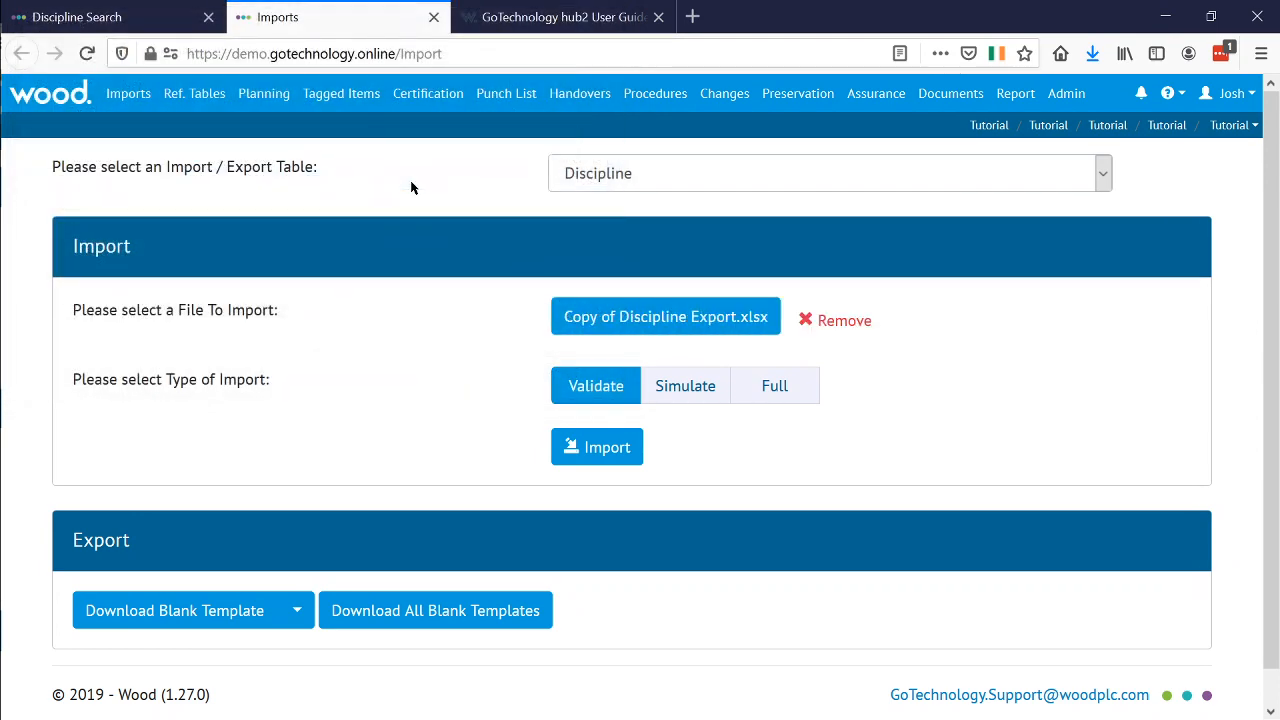
left_click(712, 386)
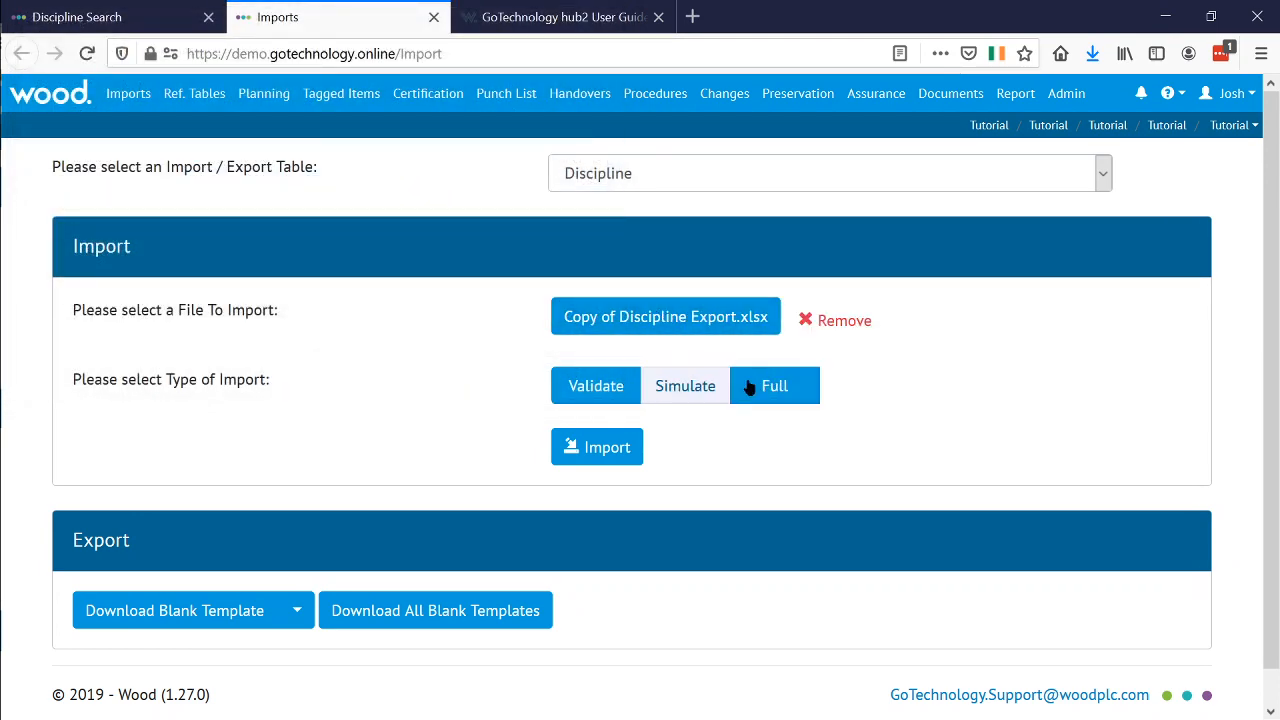
left_click(609, 386)
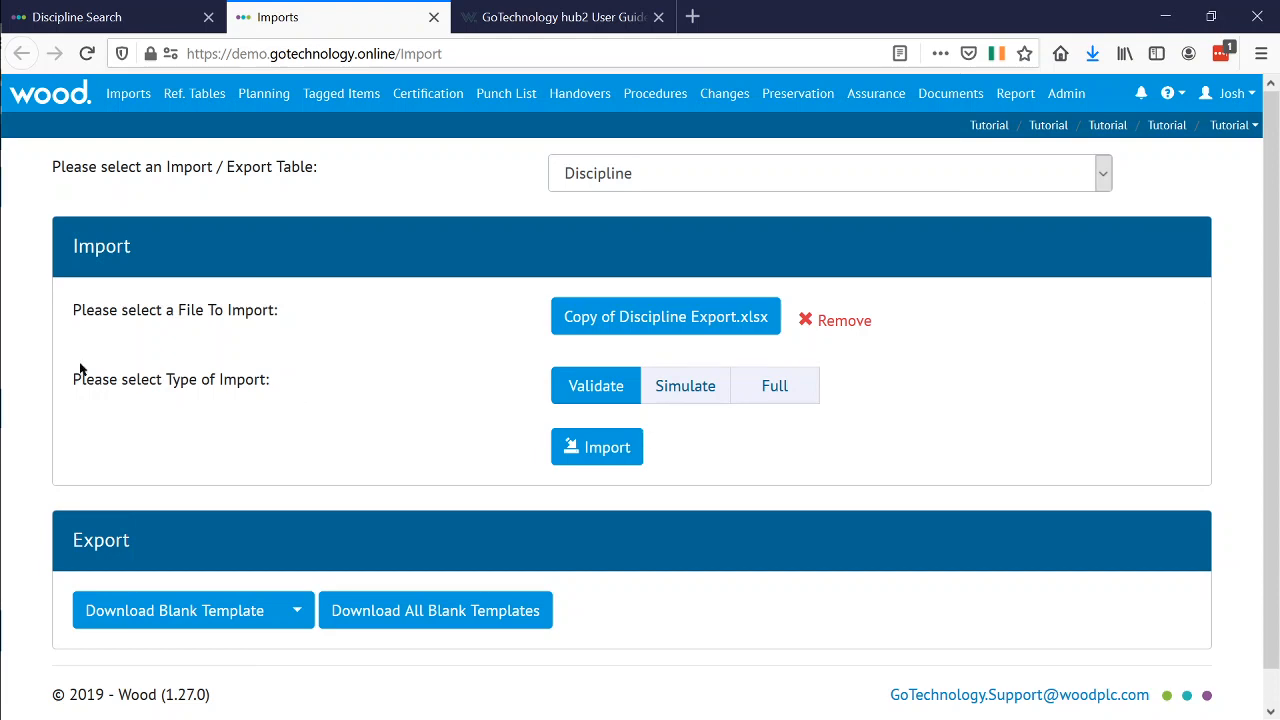
Examine section 7.2.3 of the User Guide on the differences between the Validate, Simulate and Full import types.
left_click(502, 17)
scroll(755, 370, "down", 10)
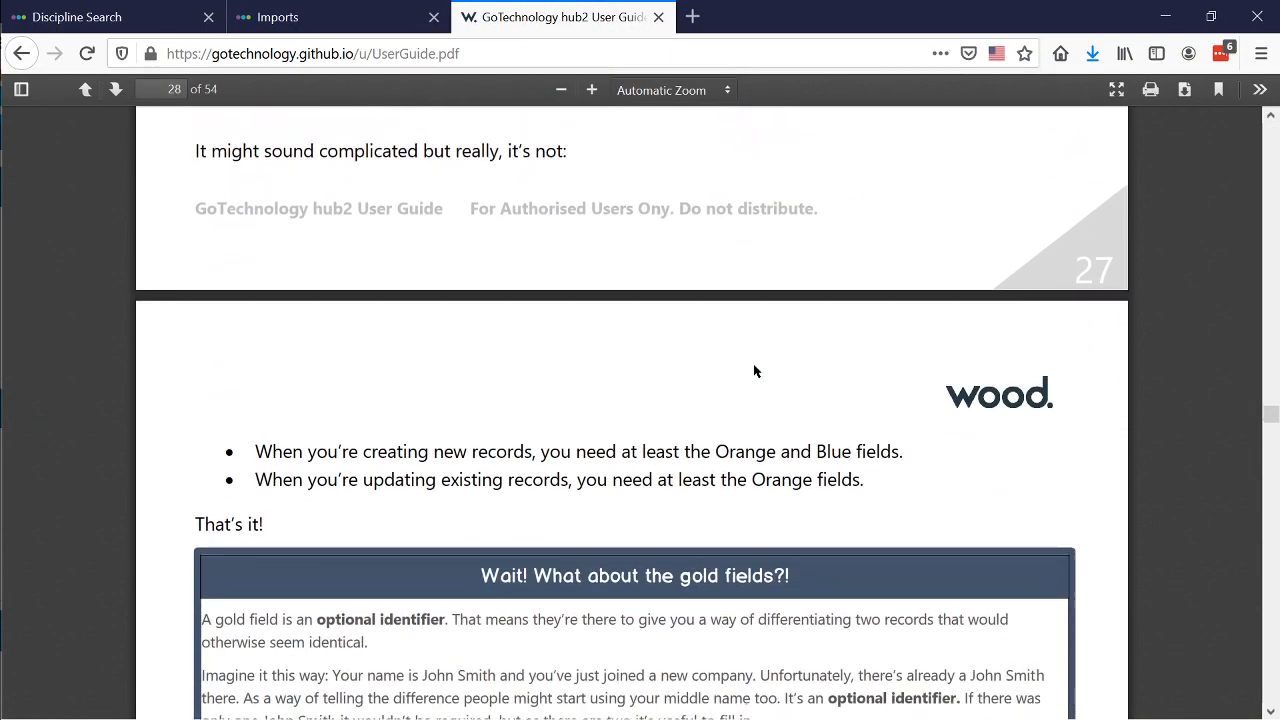
scroll(755, 370, "down", 10)
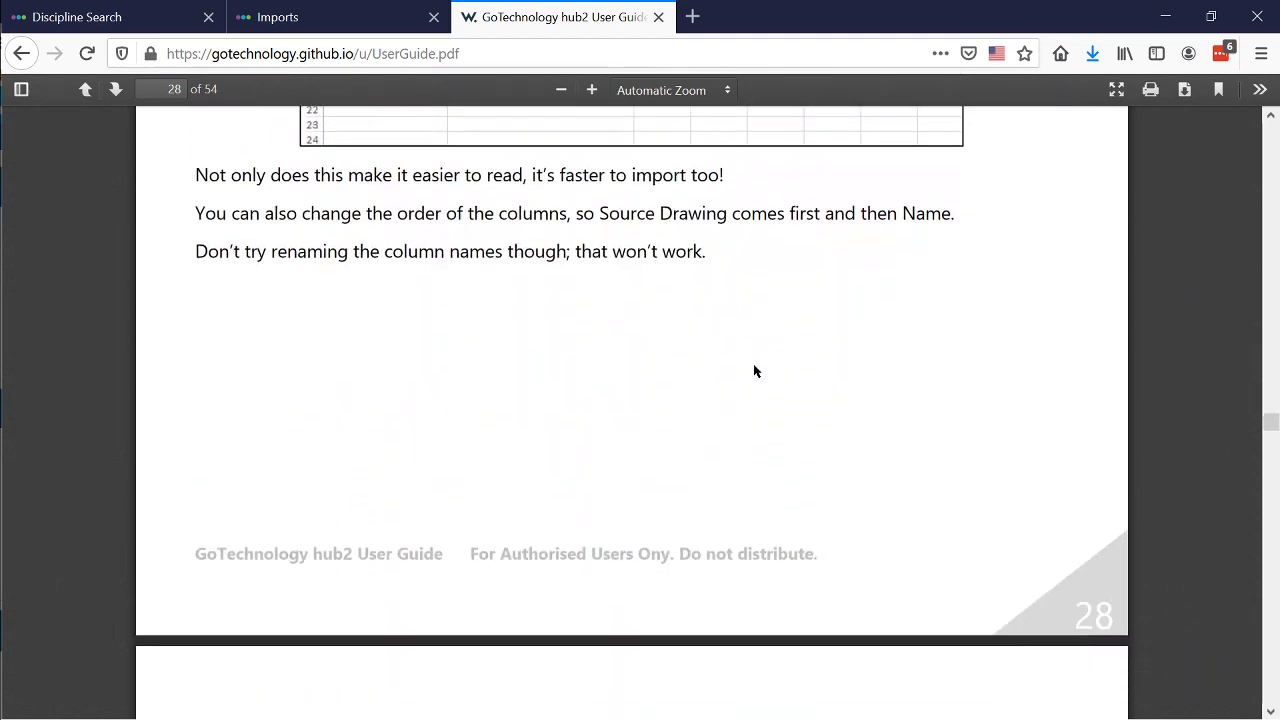
scroll(755, 370, "down", 3)
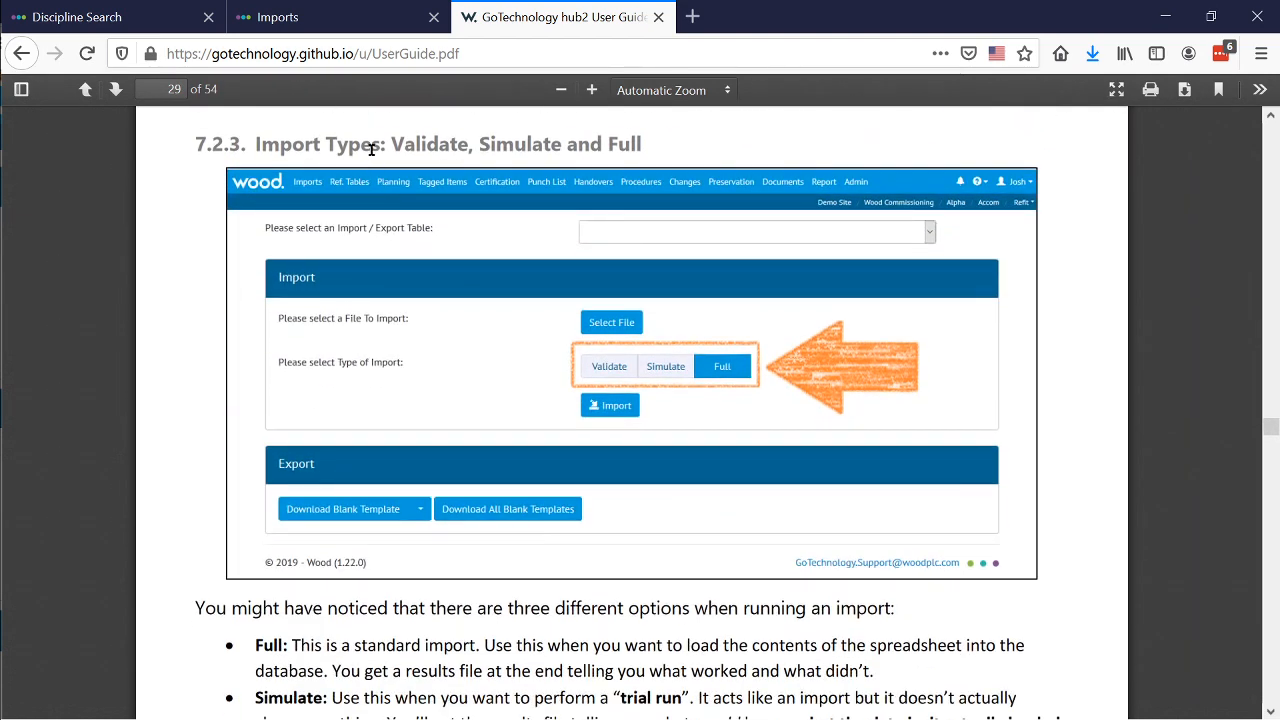
scroll(740, 173, "down", 4)
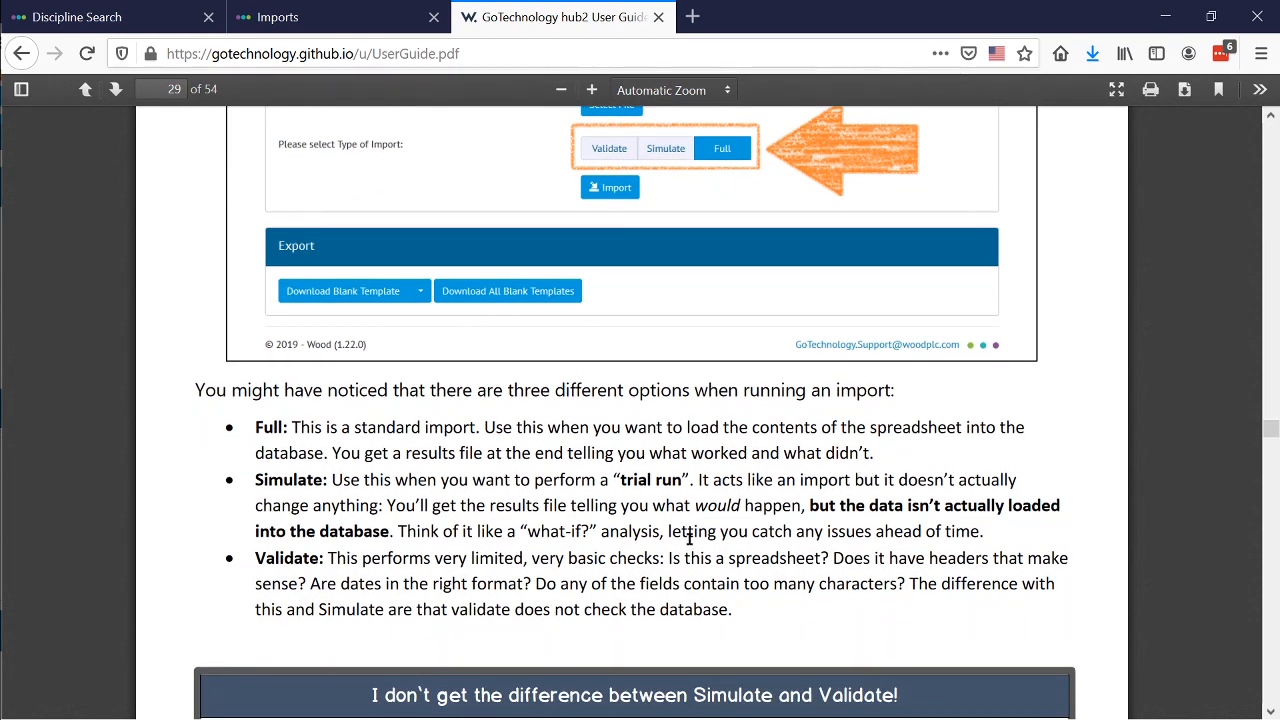
left_click(277, 12)
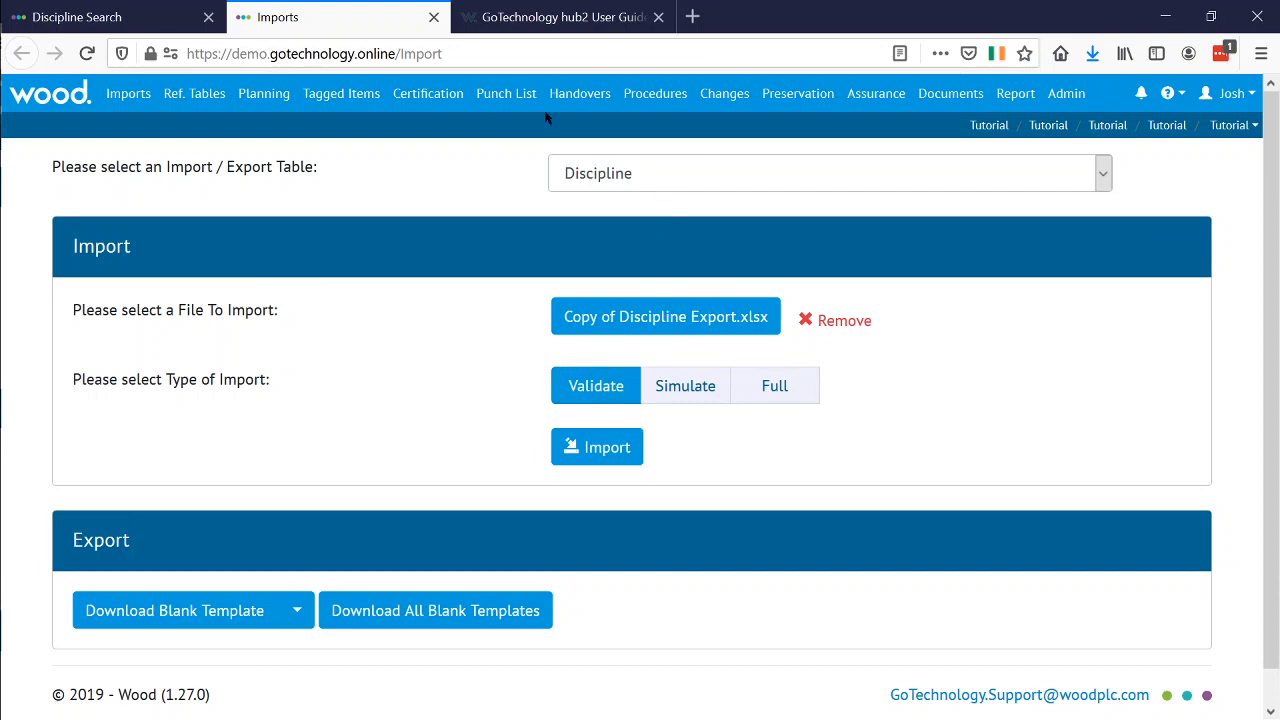
left_click(549, 14)
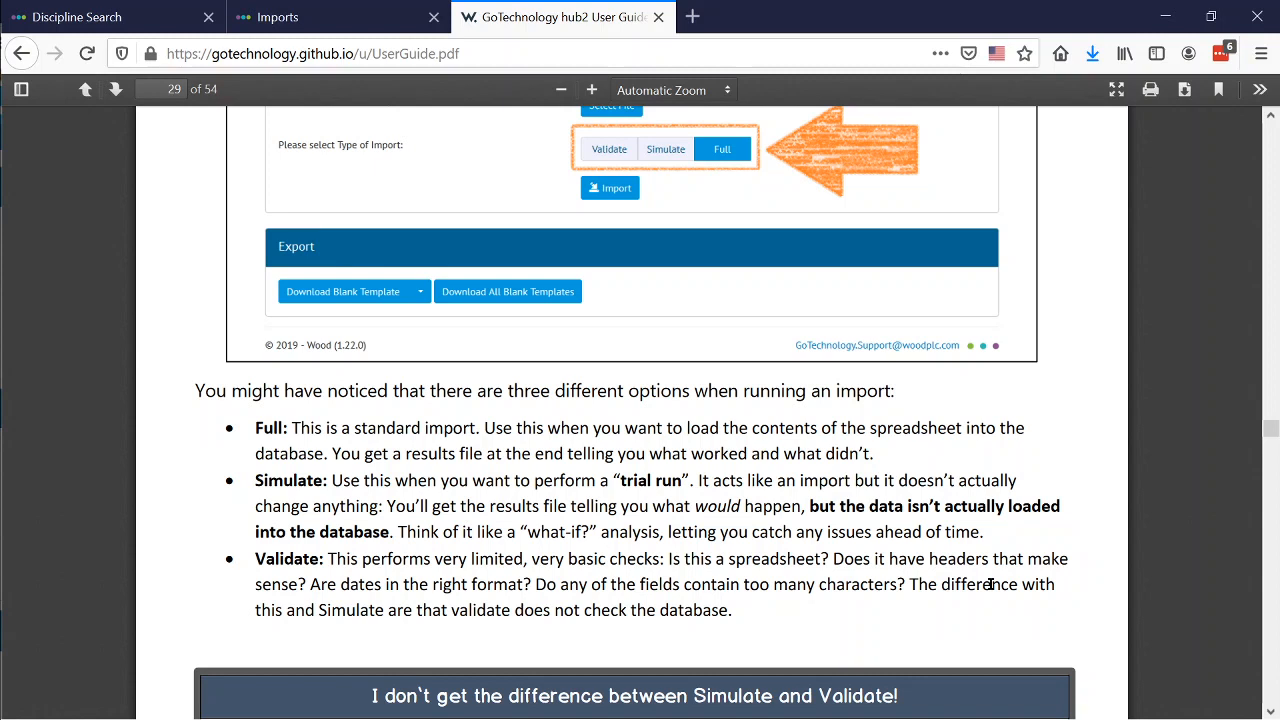
Run the Discipline import of Copy of Discipline Export.xlsx as a Simulate import.
left_click(298, 20)
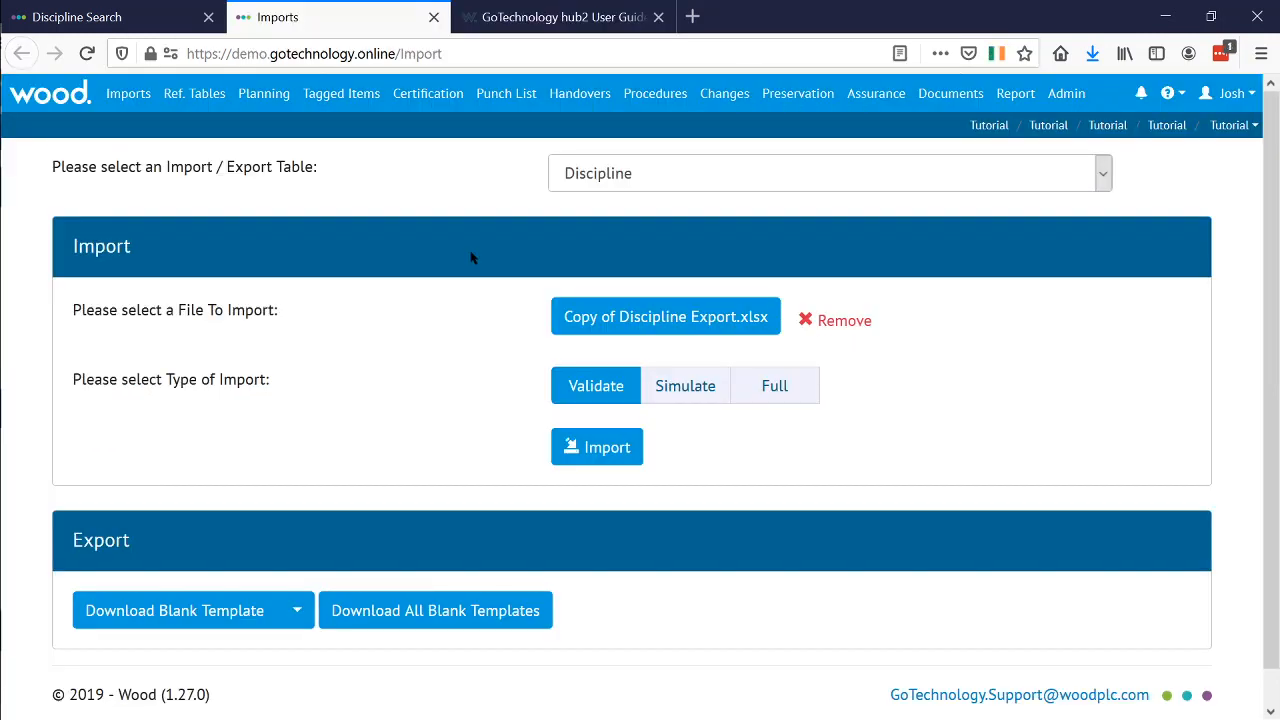
left_click(656, 386)
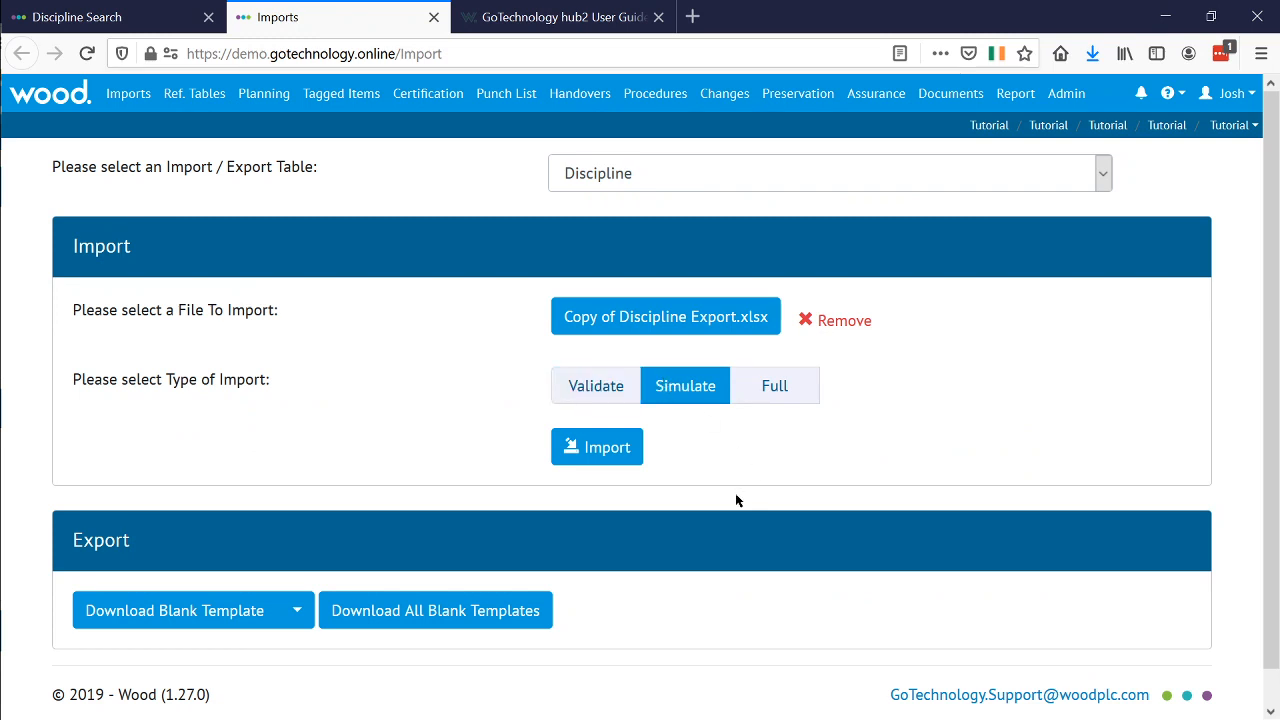
left_click(607, 450)
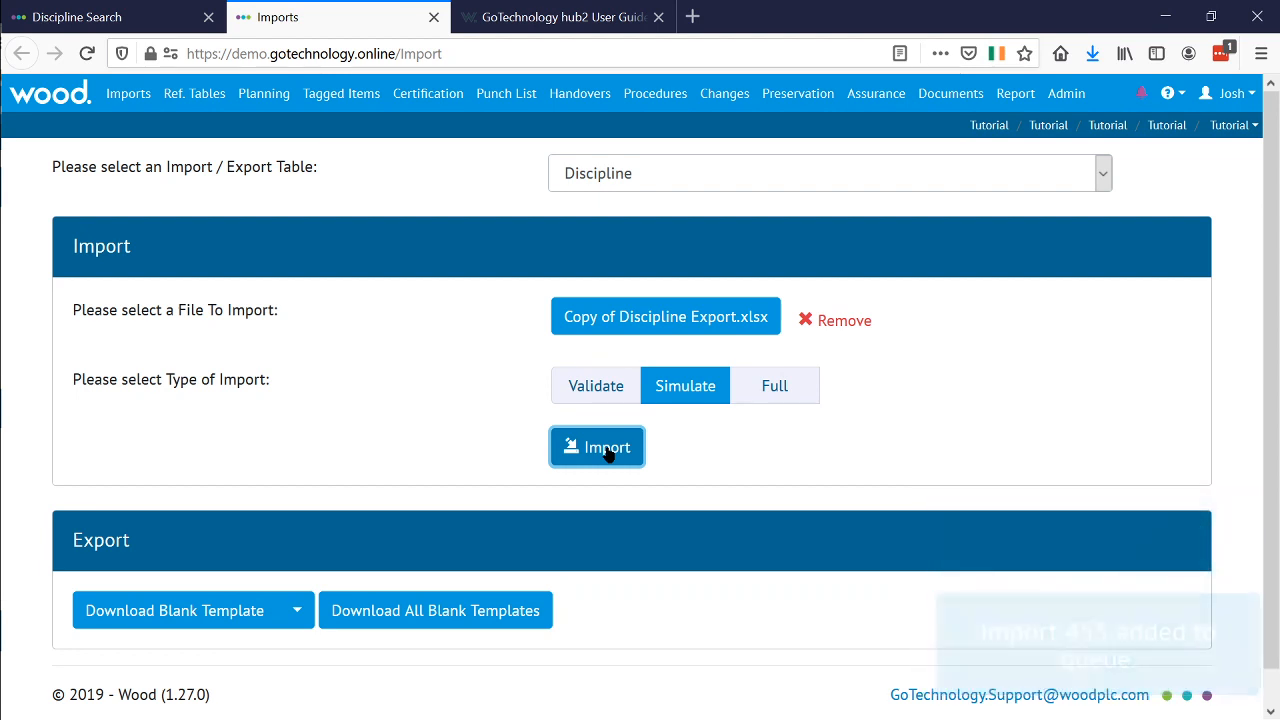
Open the result of the simulated Discipline import from the notifications and open its downloaded result file in Excel.
left_click(1141, 95)
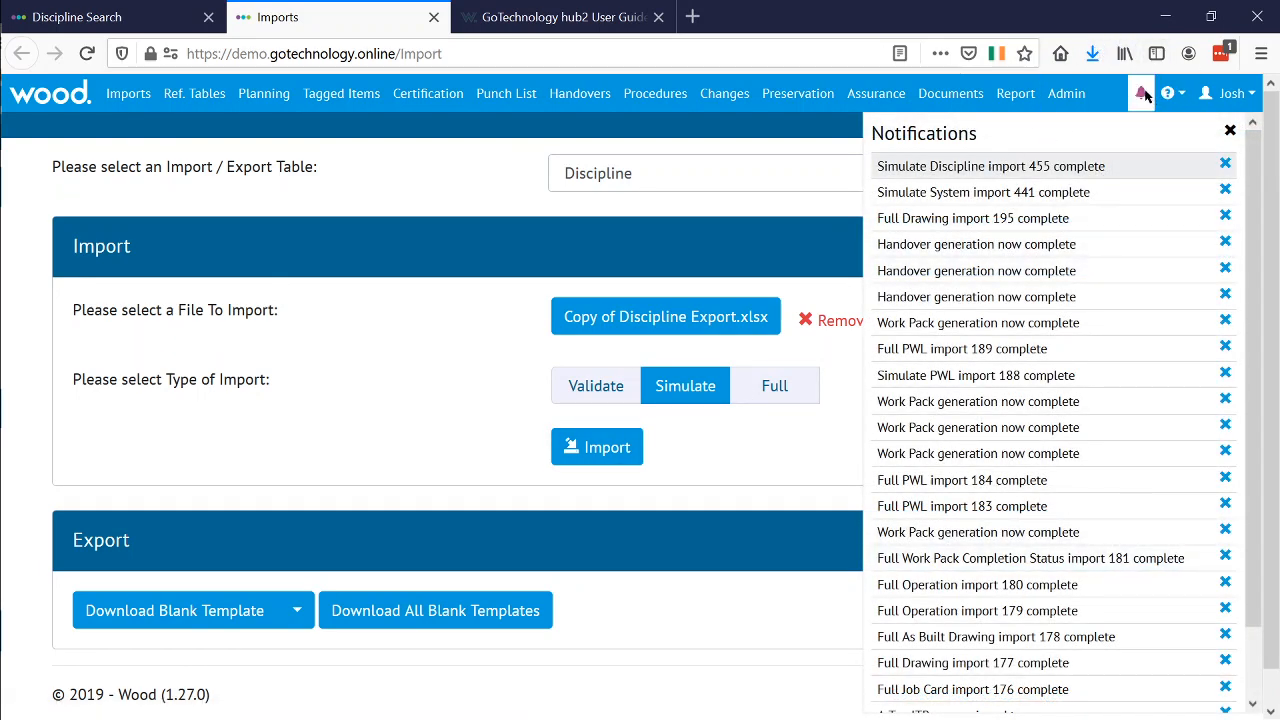
left_click(1007, 170)
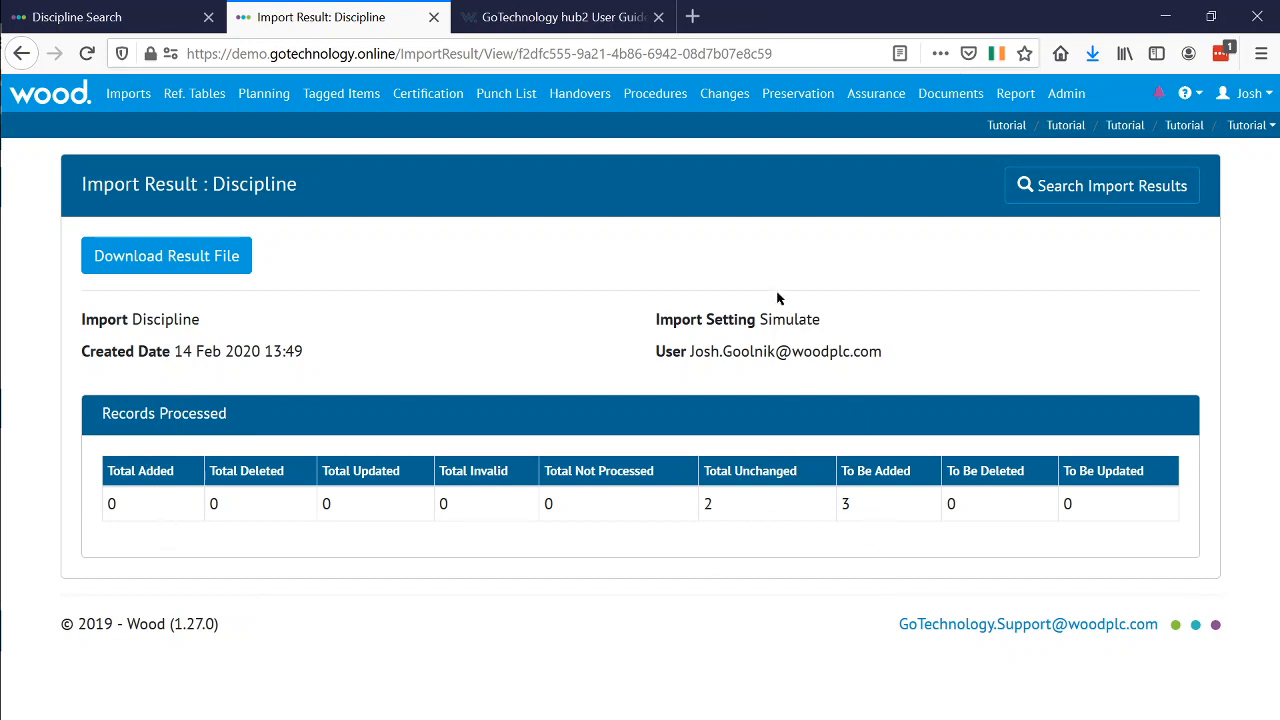
left_click(173, 262)
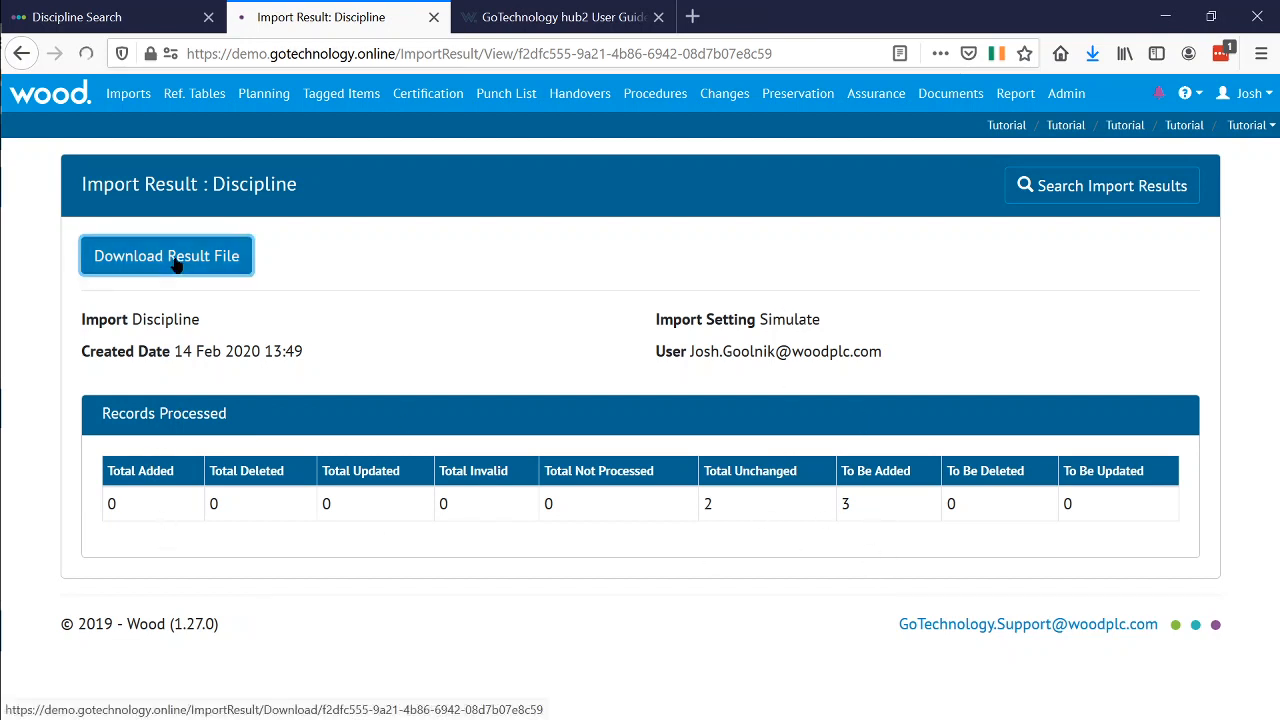
left_click(456, 525)
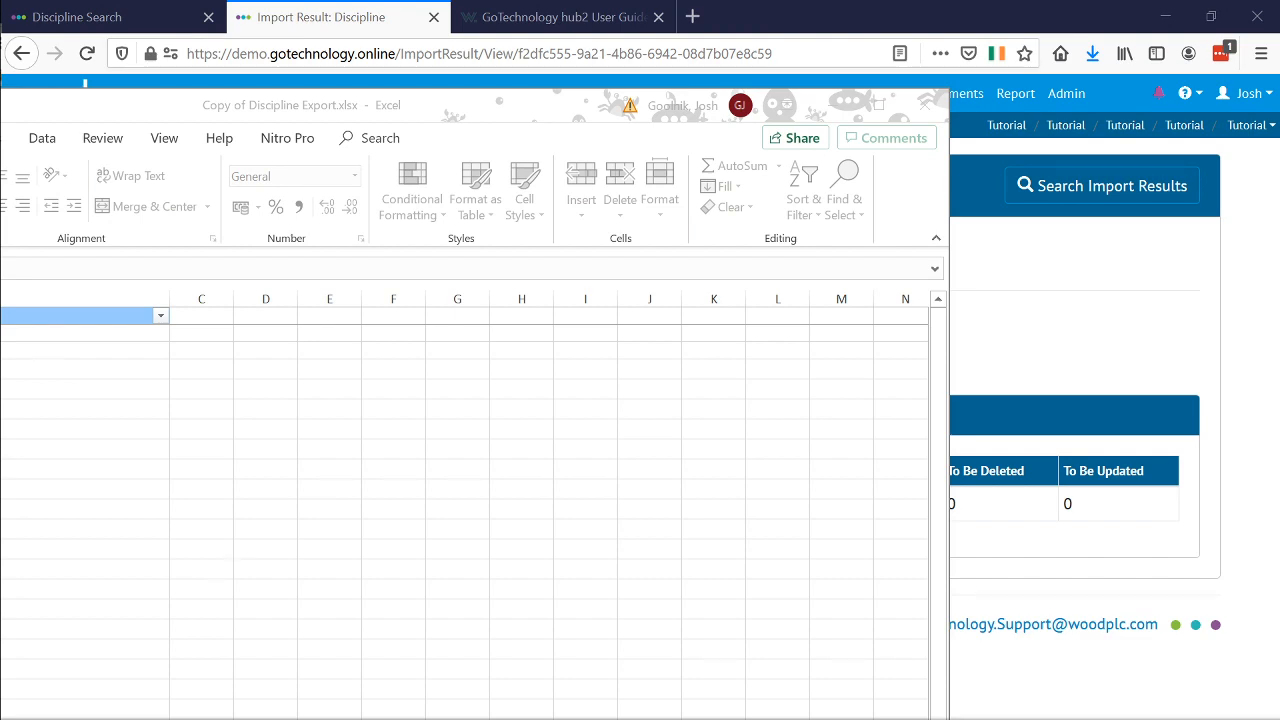
Examine the To Be Added sheet of Discipline - Simulate.xlsx and close the workbook.
left_click_drag(480, 718, 513, 3)
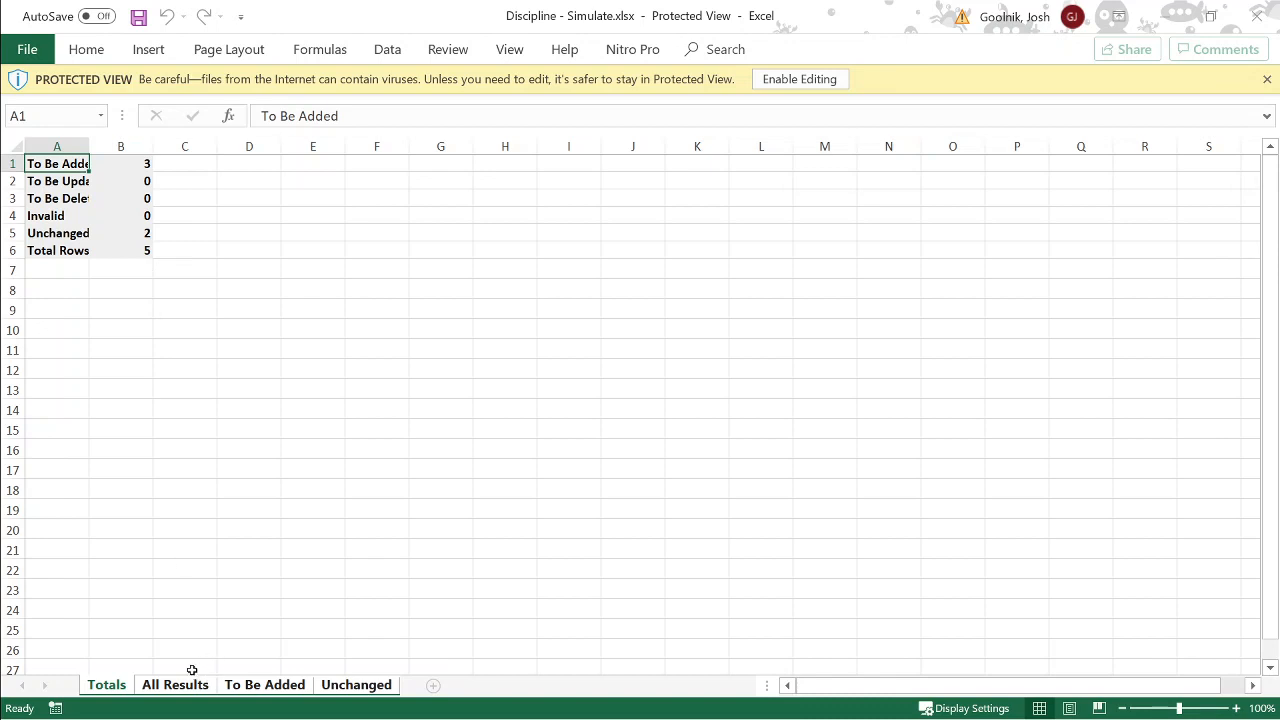
left_click(254, 686)
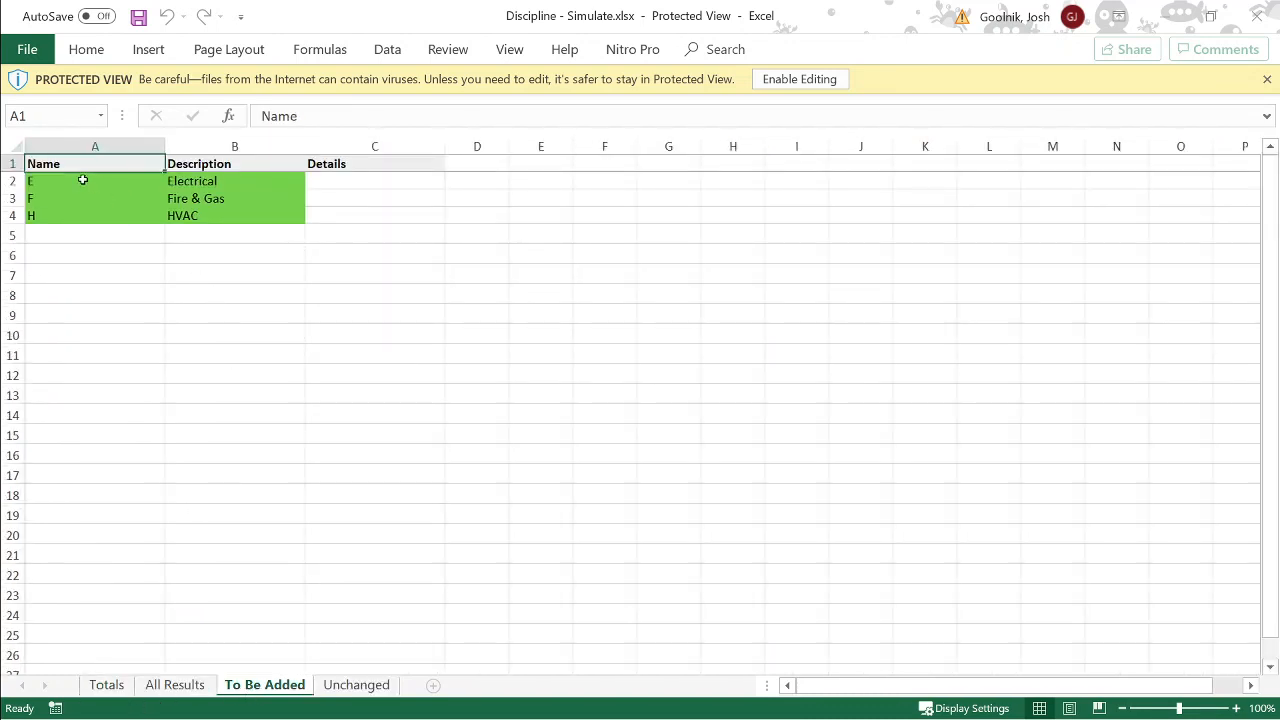
left_click(1262, 31)
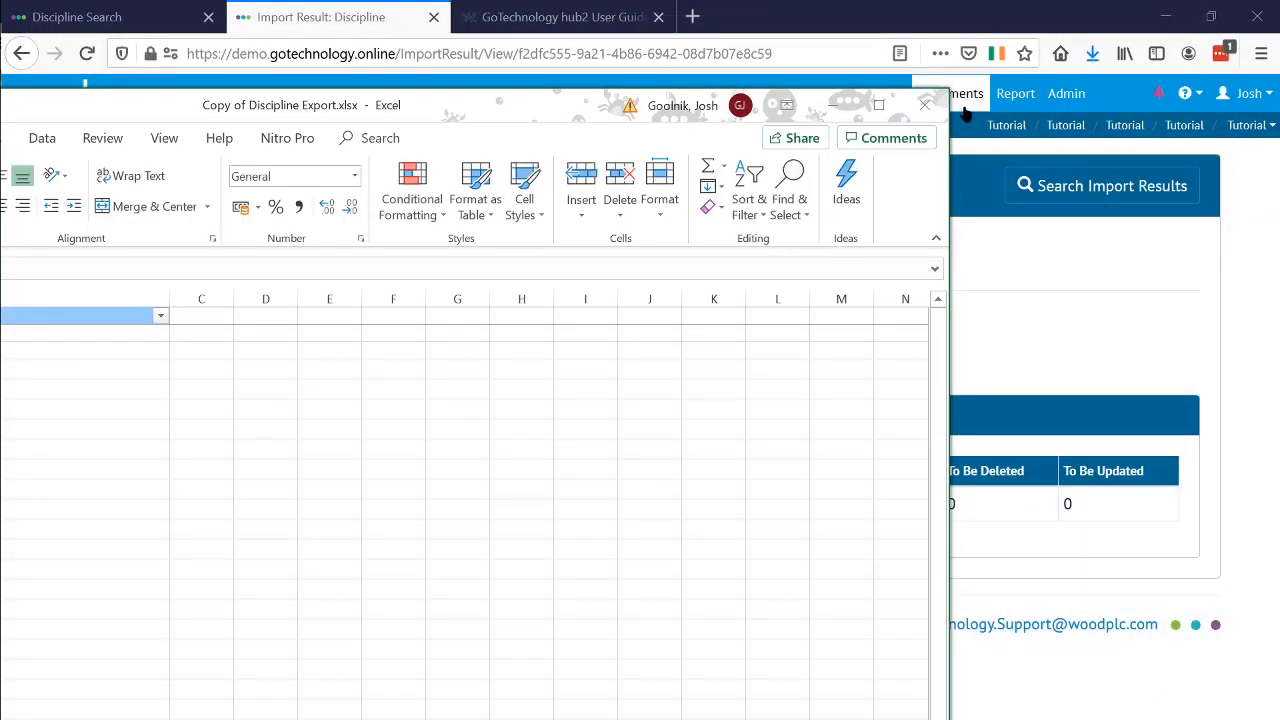
Change the description of discipline C to Cables in Copy of Discipline Export.xlsx, then save and close the workbook.
left_click_drag(449, 111, 943, 14)
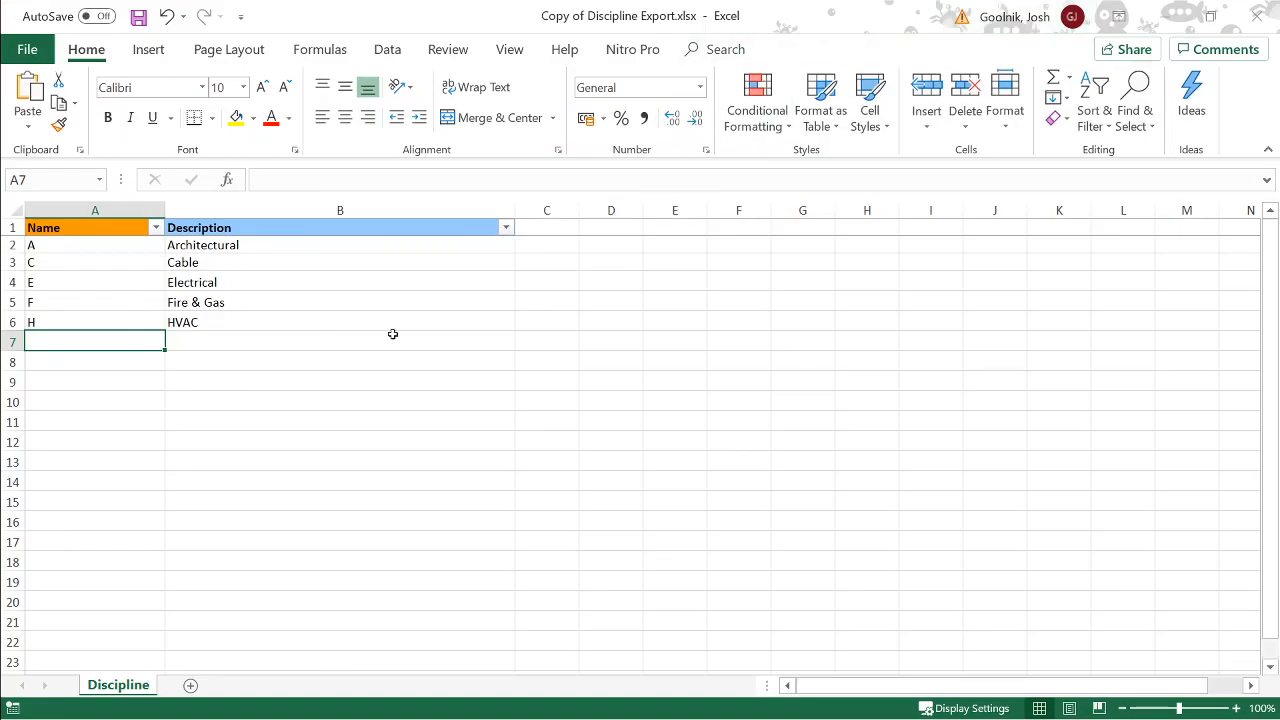
double_click(308, 262)
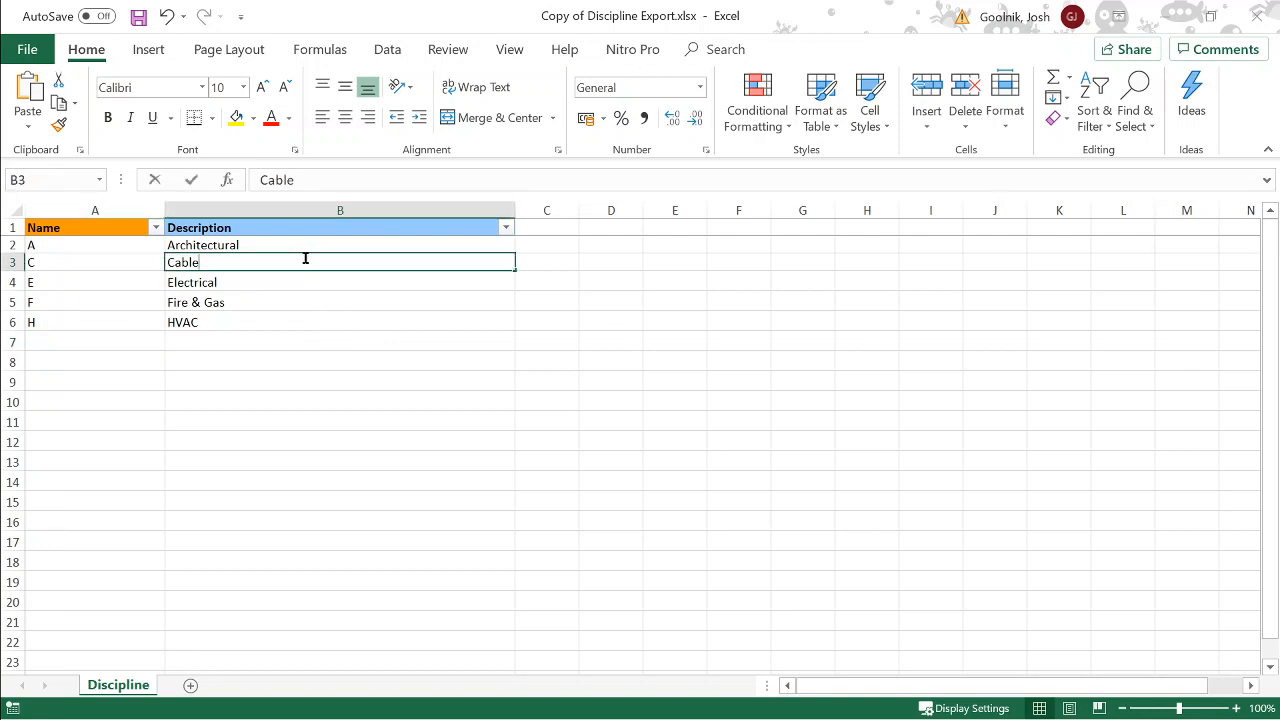
type("s")
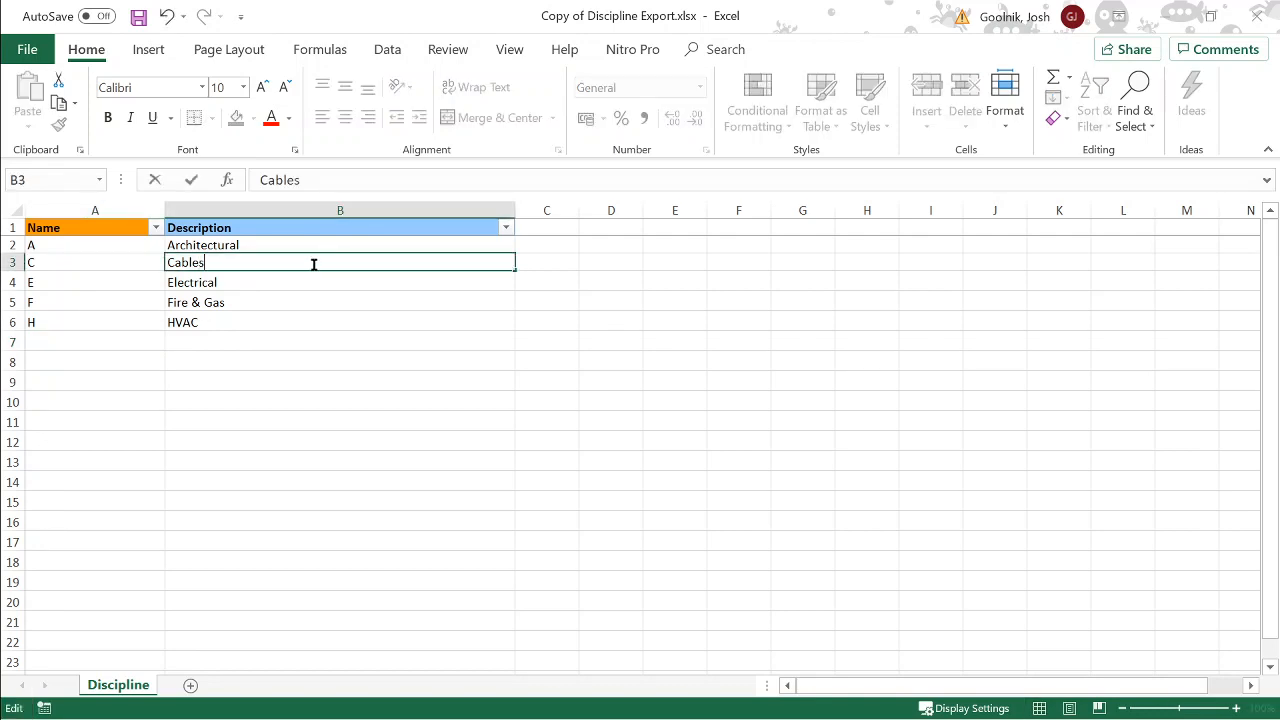
key("ctrl+s")
key("ctrl+s")
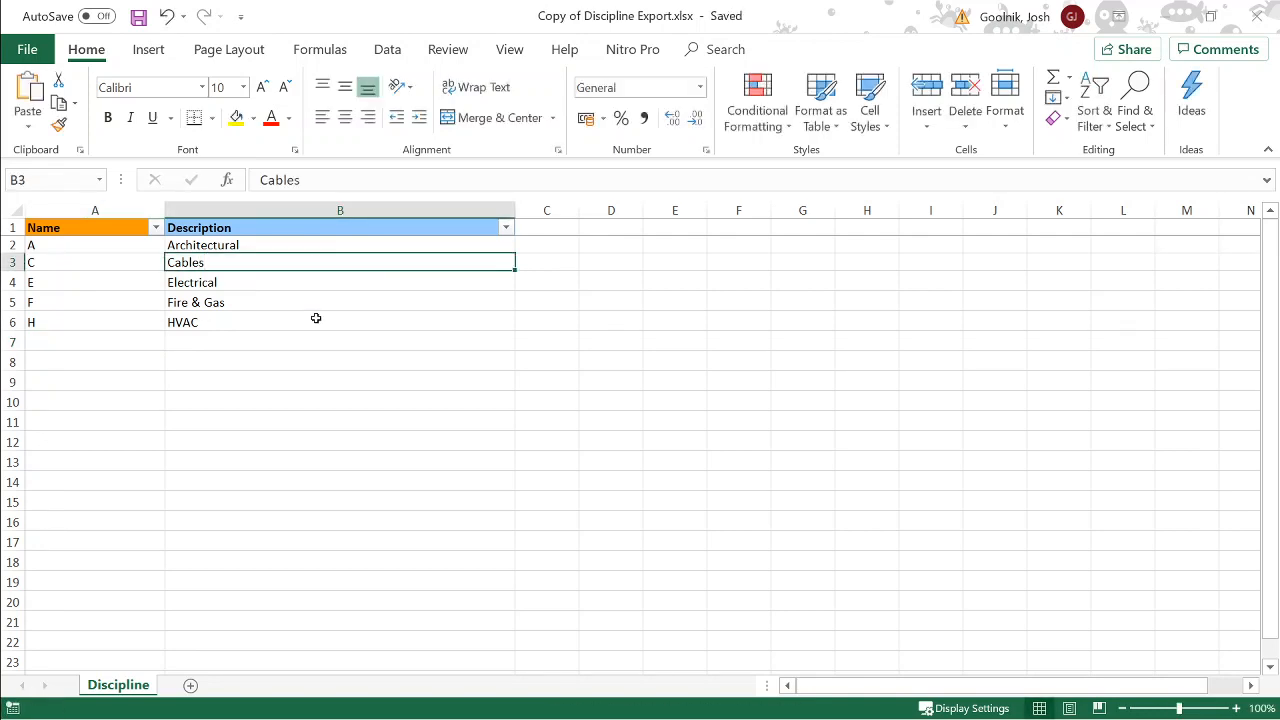
left_click(1257, 16)
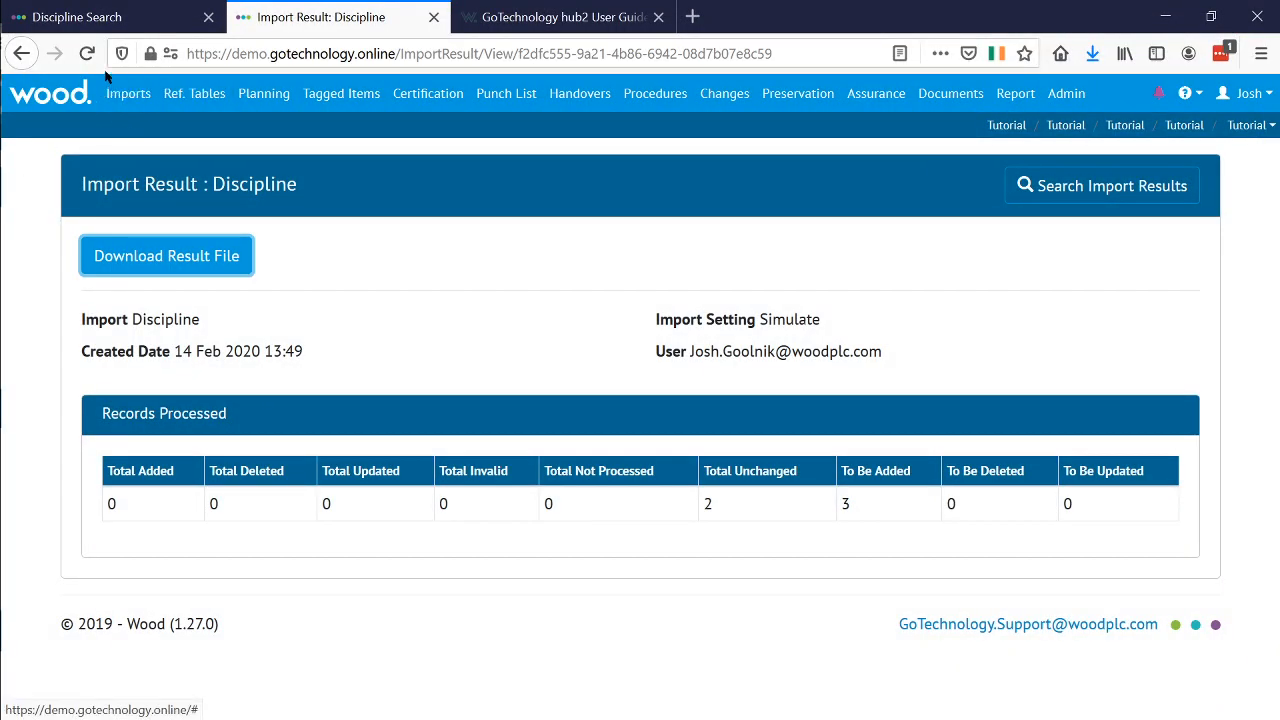
Run the Discipline import of Copy of Discipline Export.xlsx as a Full import.
left_click(128, 94)
left_click(158, 140)
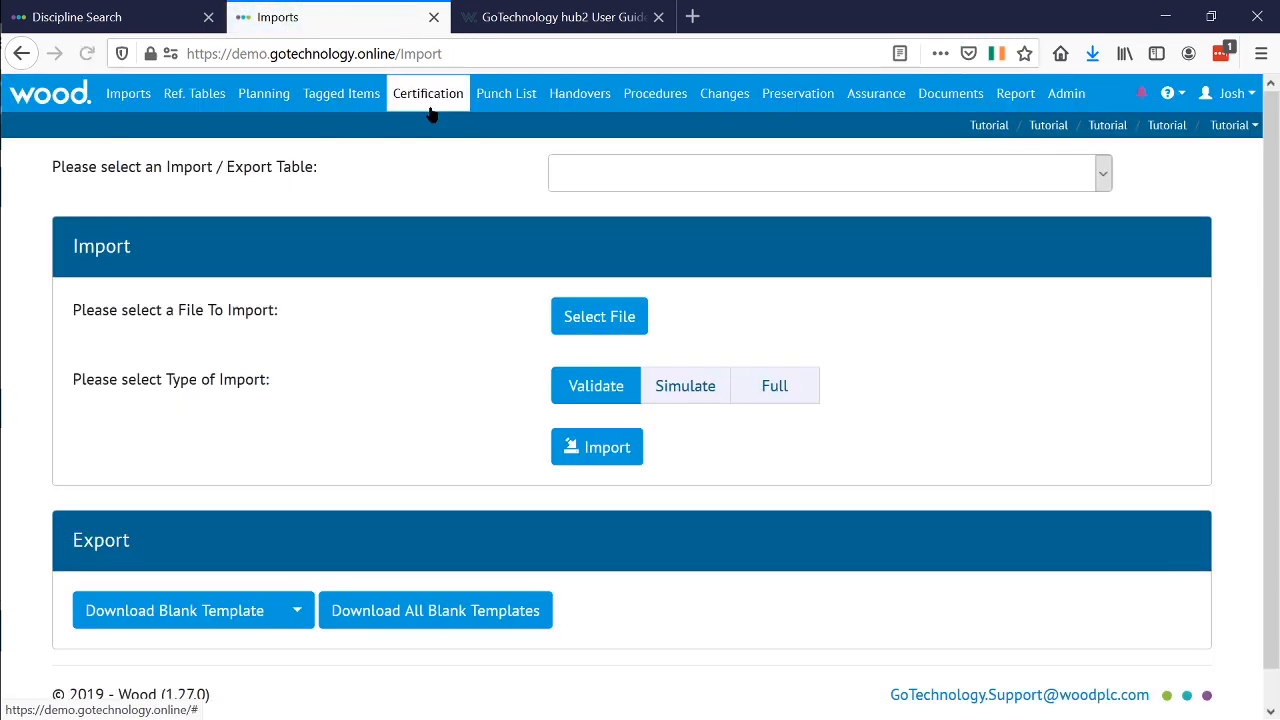
left_click(757, 386)
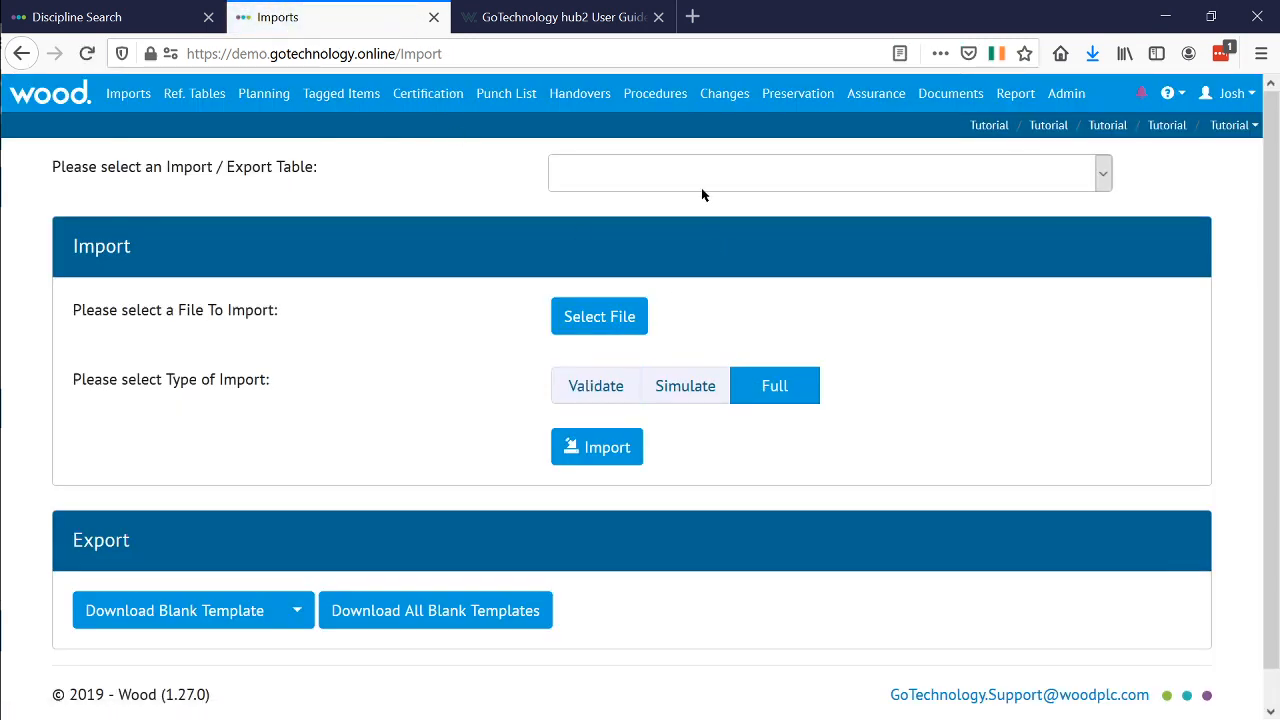
left_click(702, 190)
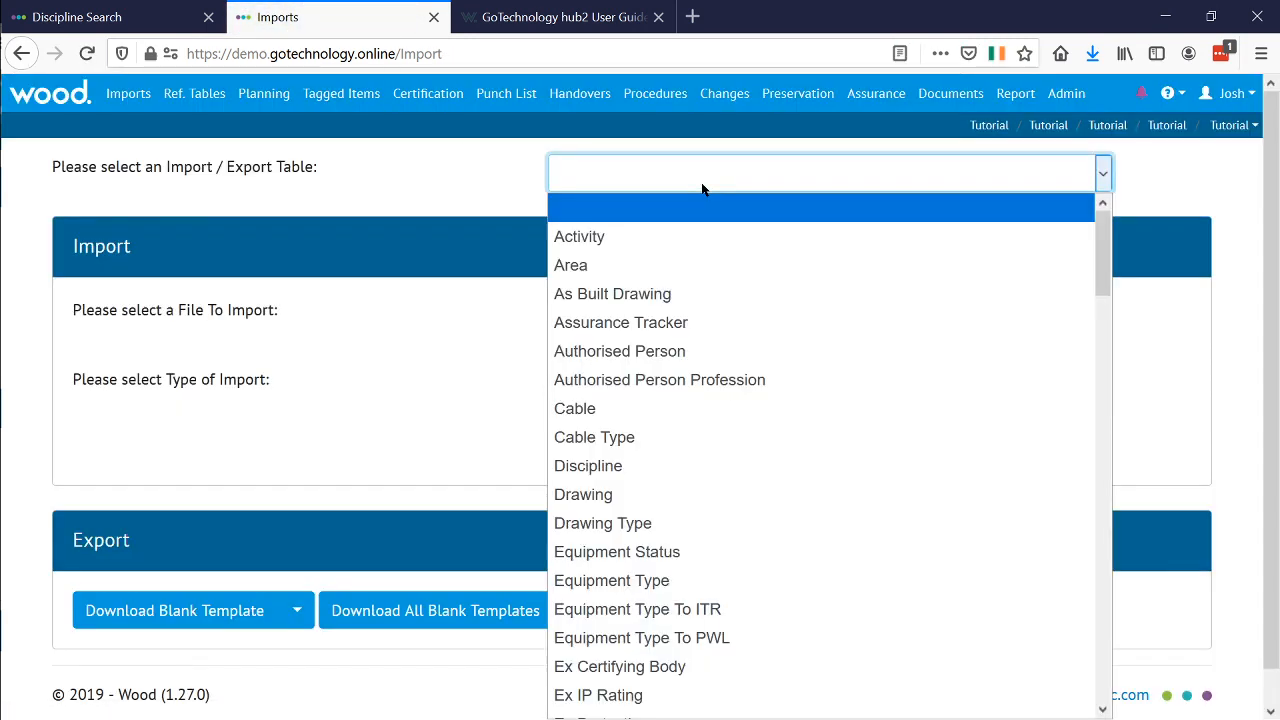
left_click(679, 471)
left_click(623, 323)
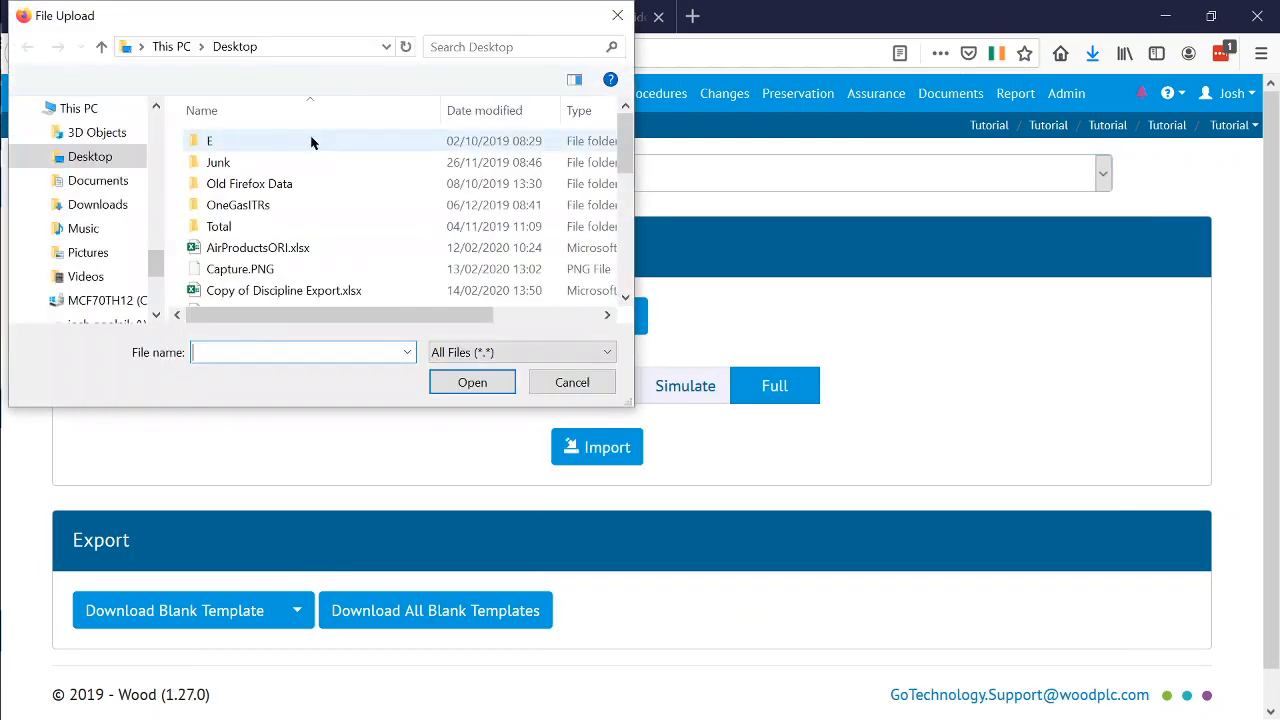
double_click(449, 292)
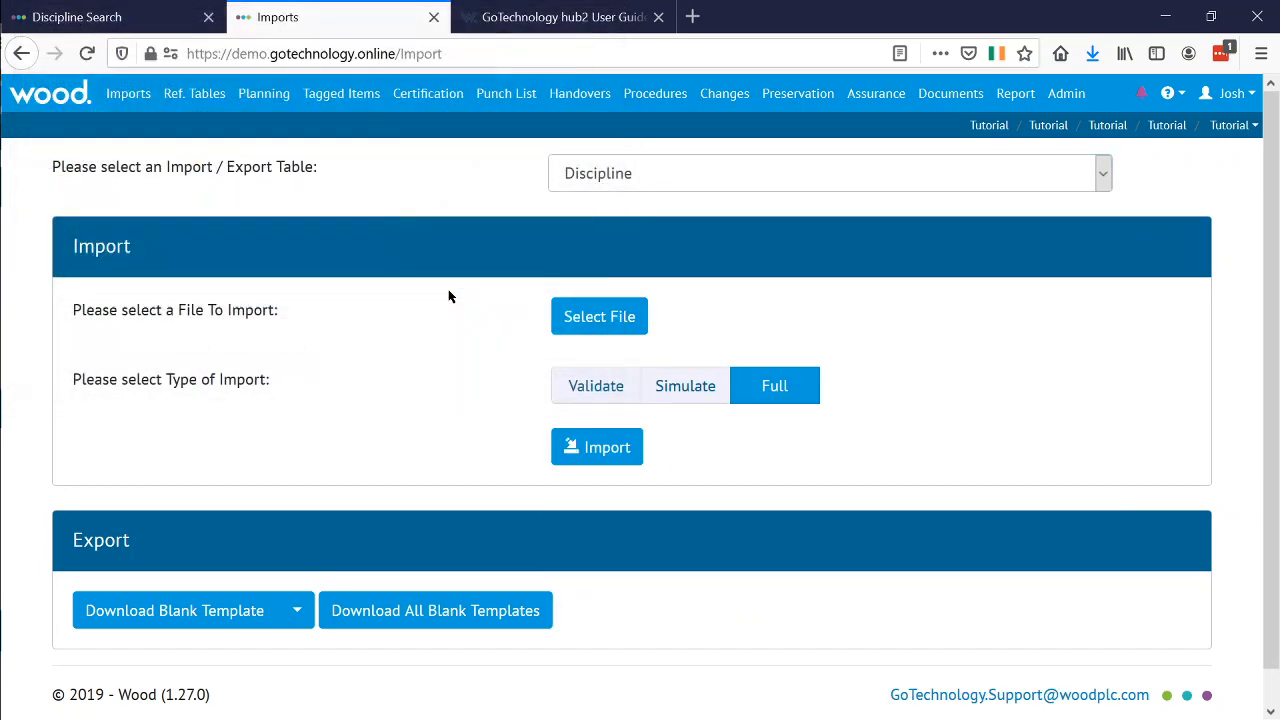
left_click(621, 450)
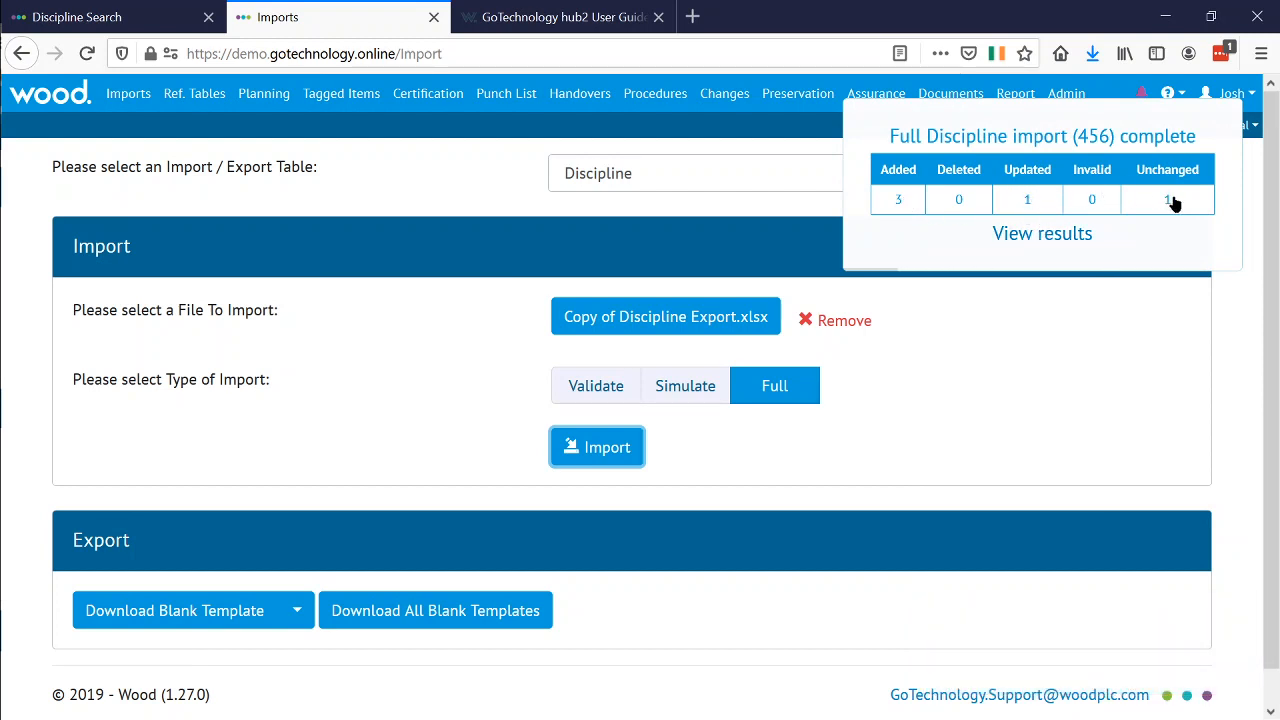
Open the result of the full Discipline import from its notification and open the downloaded result file in Excel.
left_click(1051, 238)
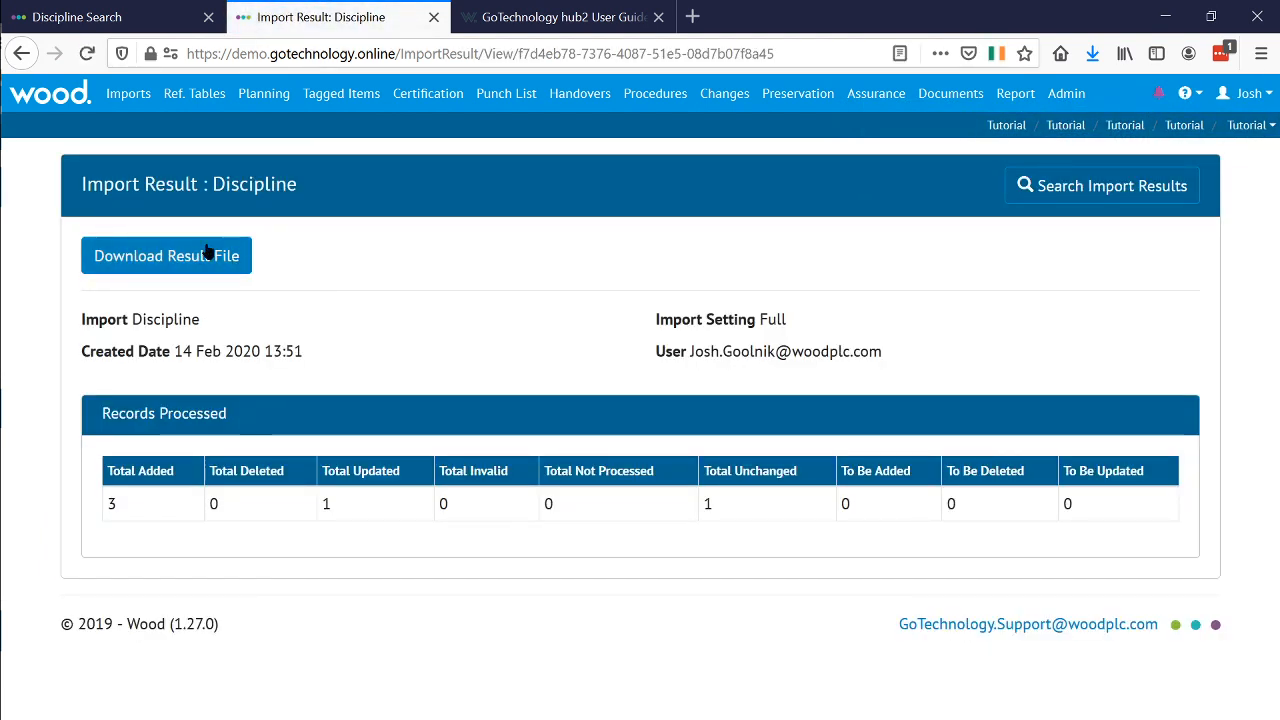
left_click(193, 271)
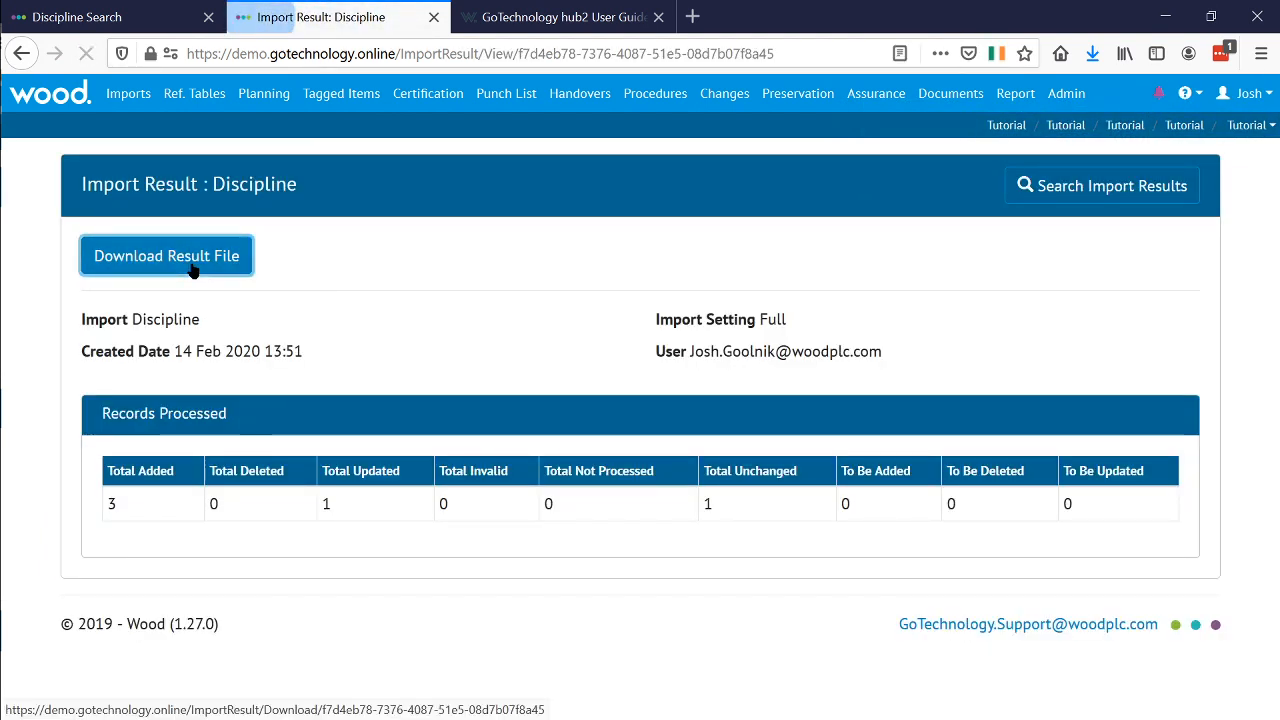
left_click(472, 528)
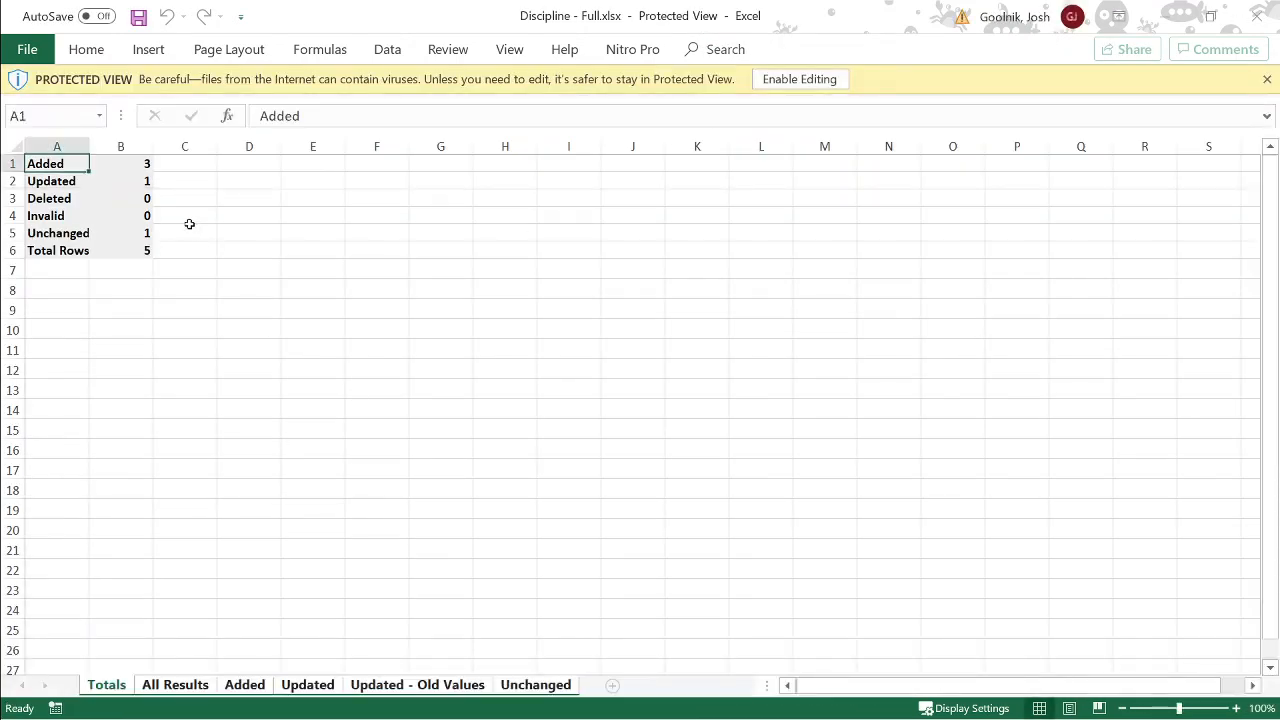
Examine the All Results, Added, Updated, Updated - Old Values and Unchanged sheets of Discipline - Full.xlsx, and close the workbook.
left_click(172, 686)
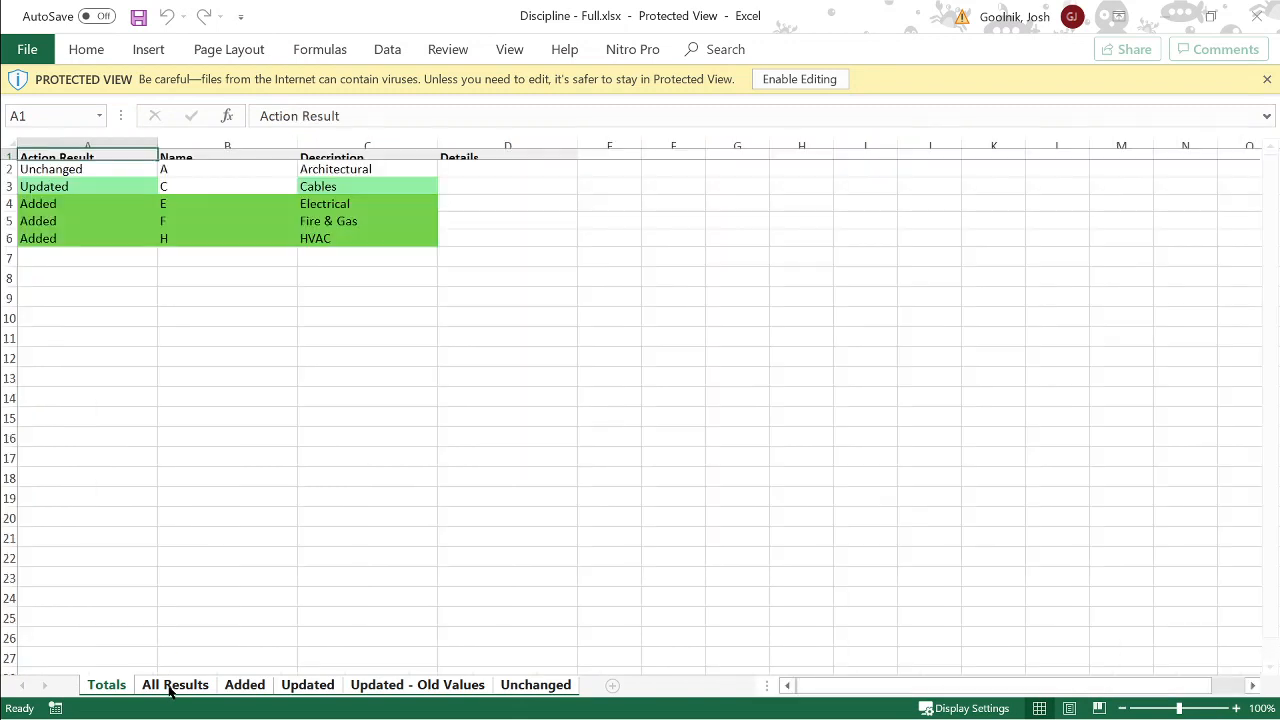
left_click(246, 687)
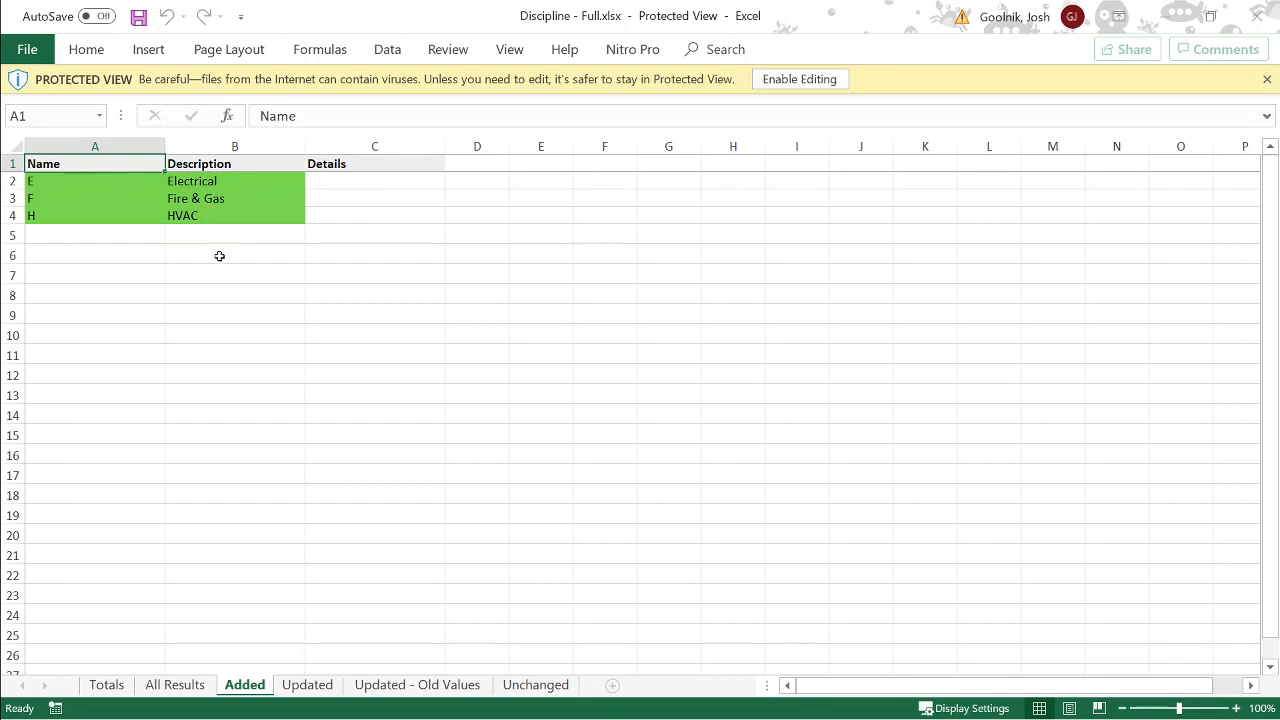
left_click(306, 690)
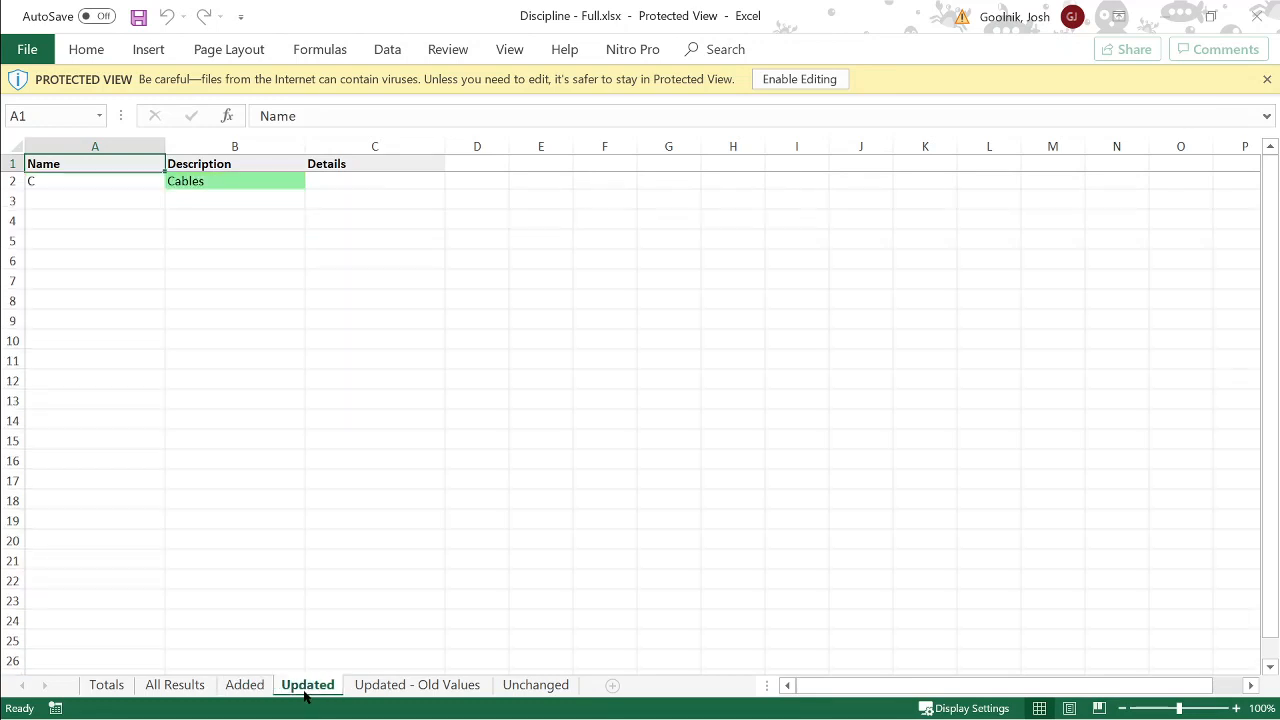
left_click(222, 178)
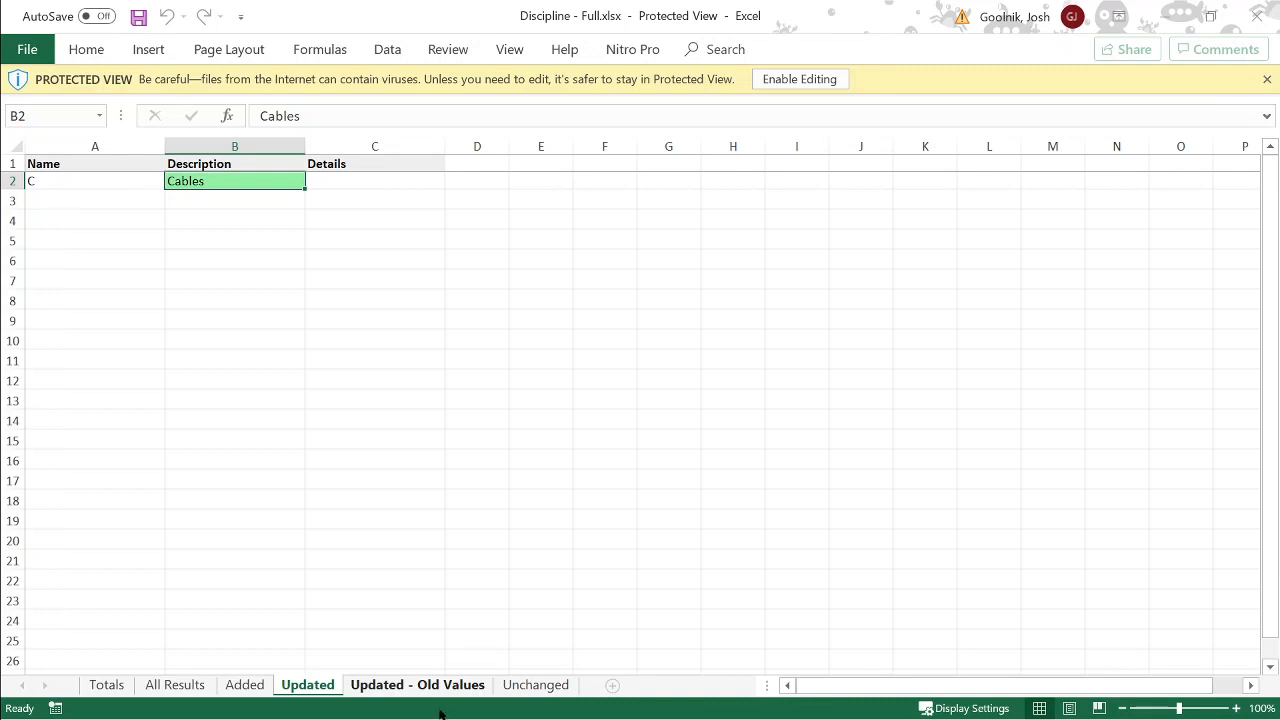
left_click(421, 685)
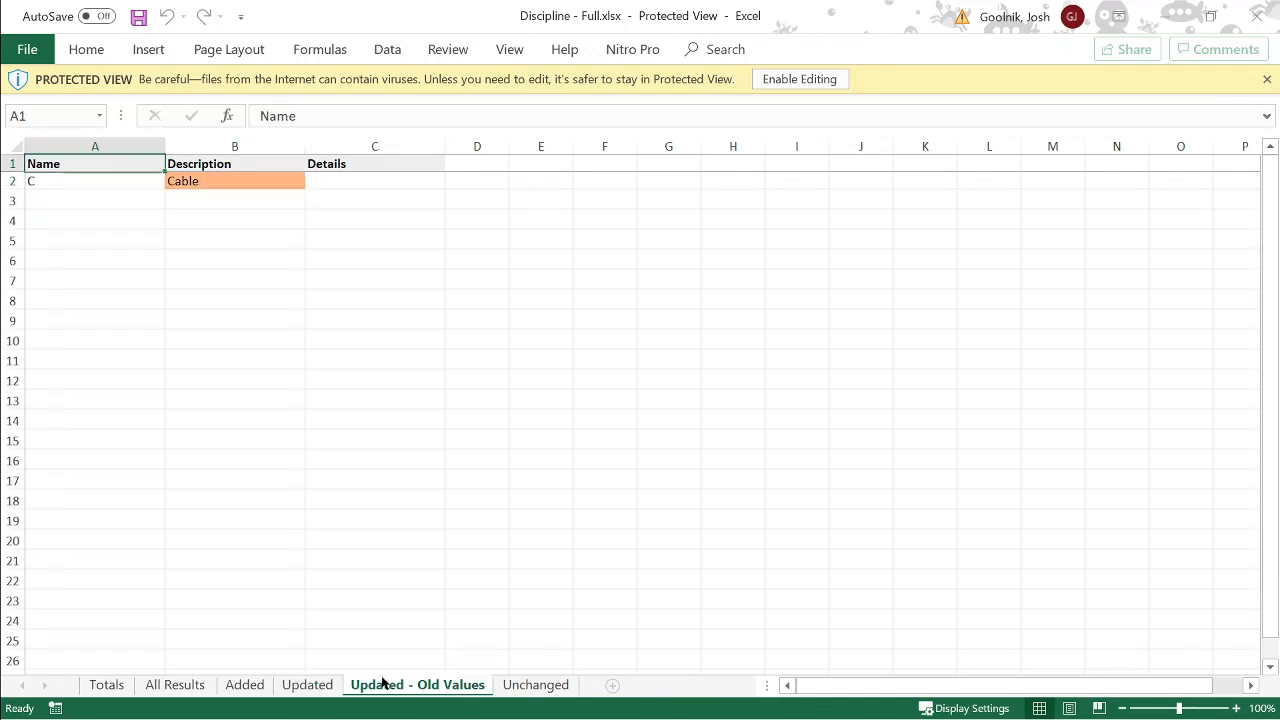
left_click(309, 686)
left_click(391, 686)
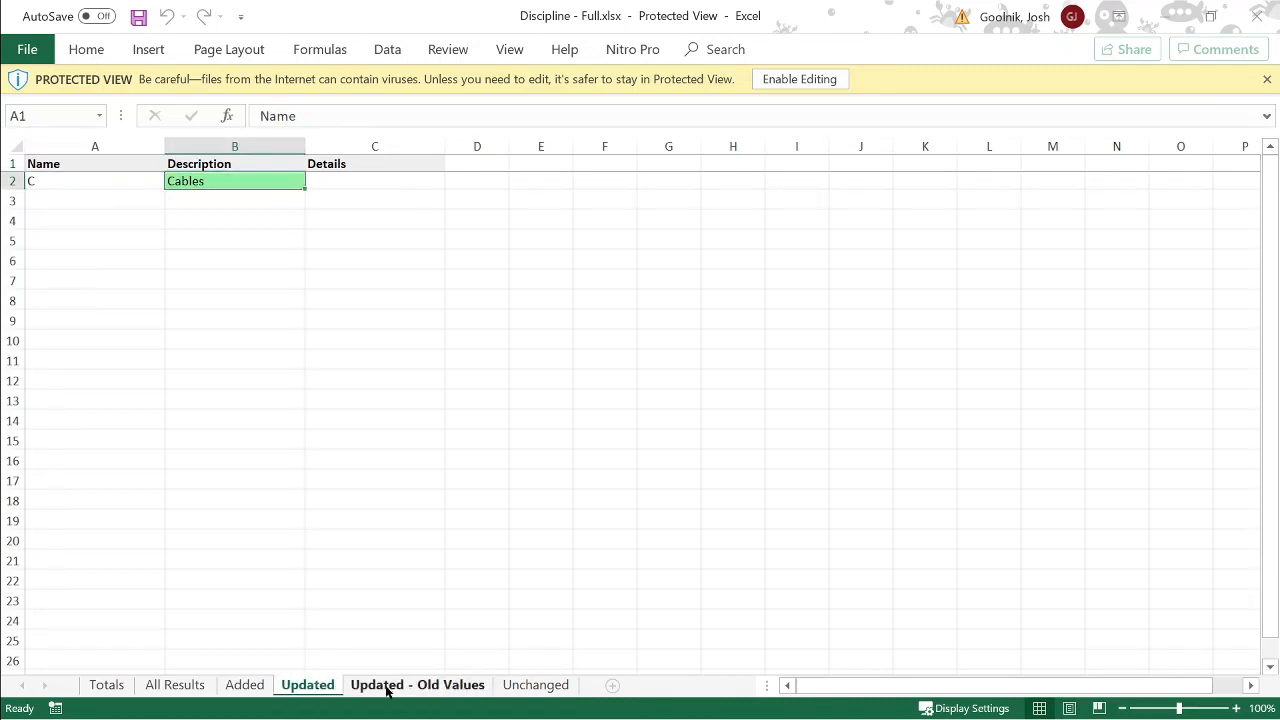
left_click(275, 686)
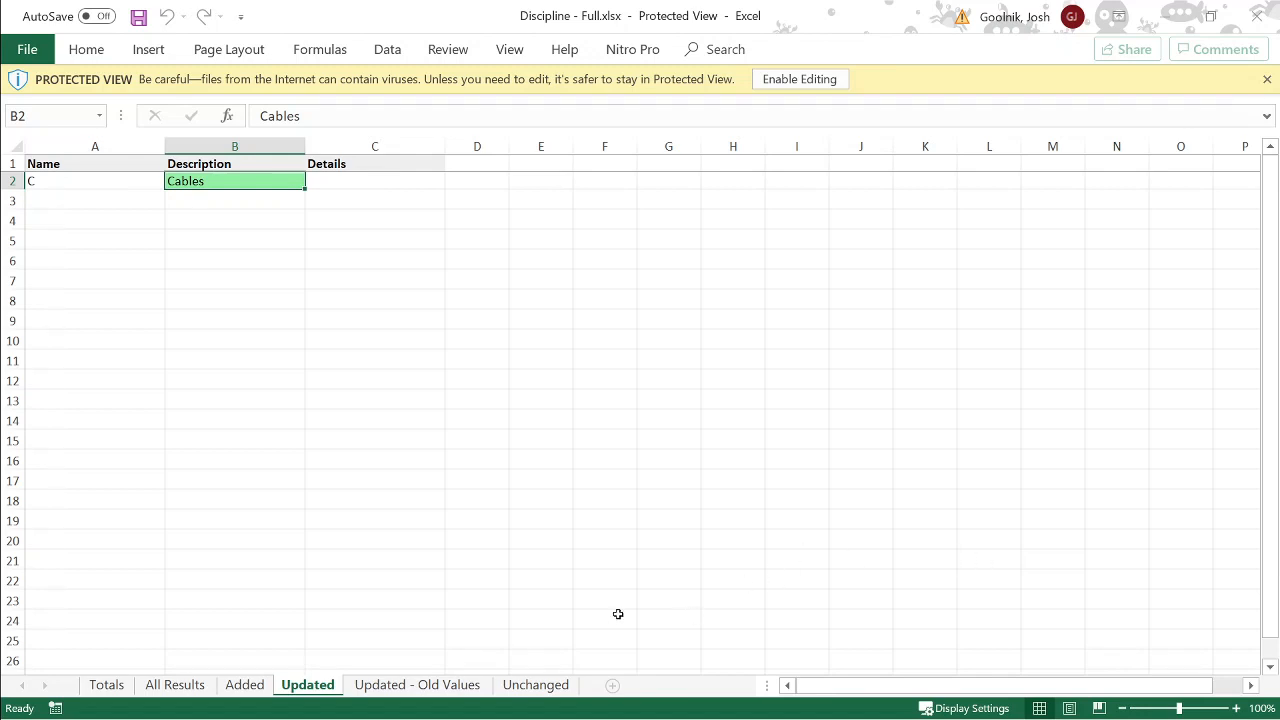
left_click(521, 690)
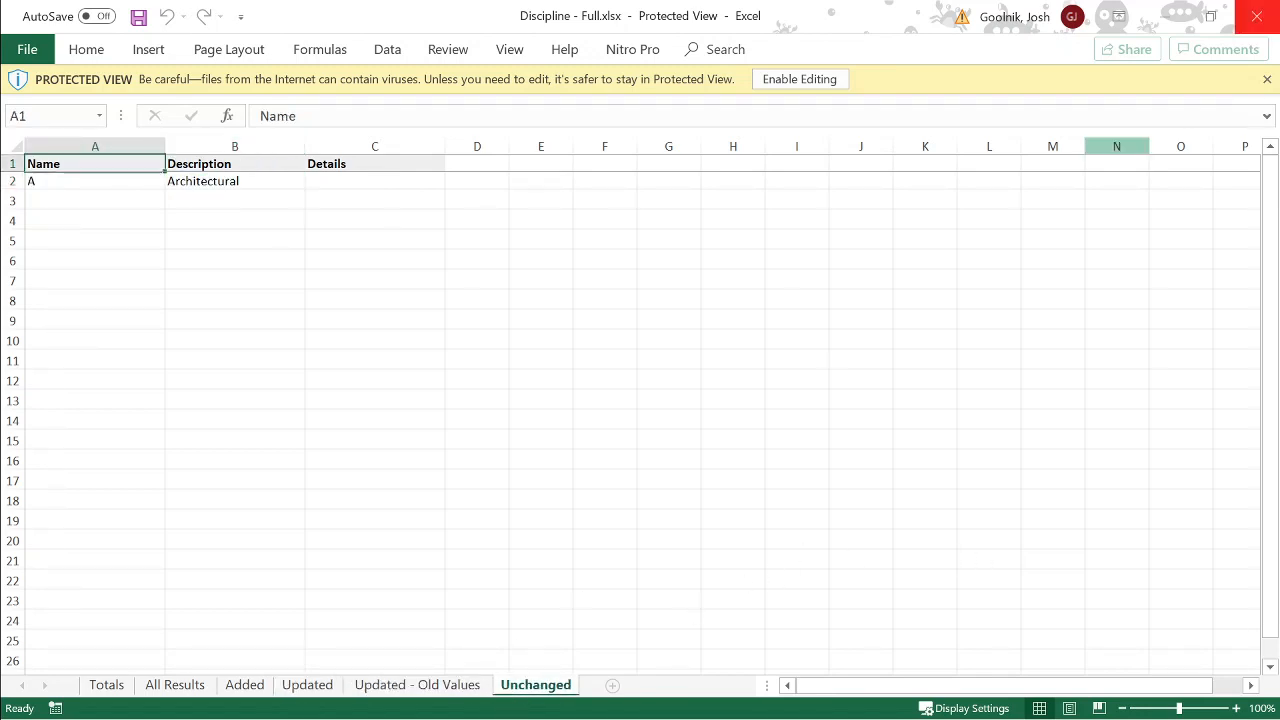
left_click(1178, 8)
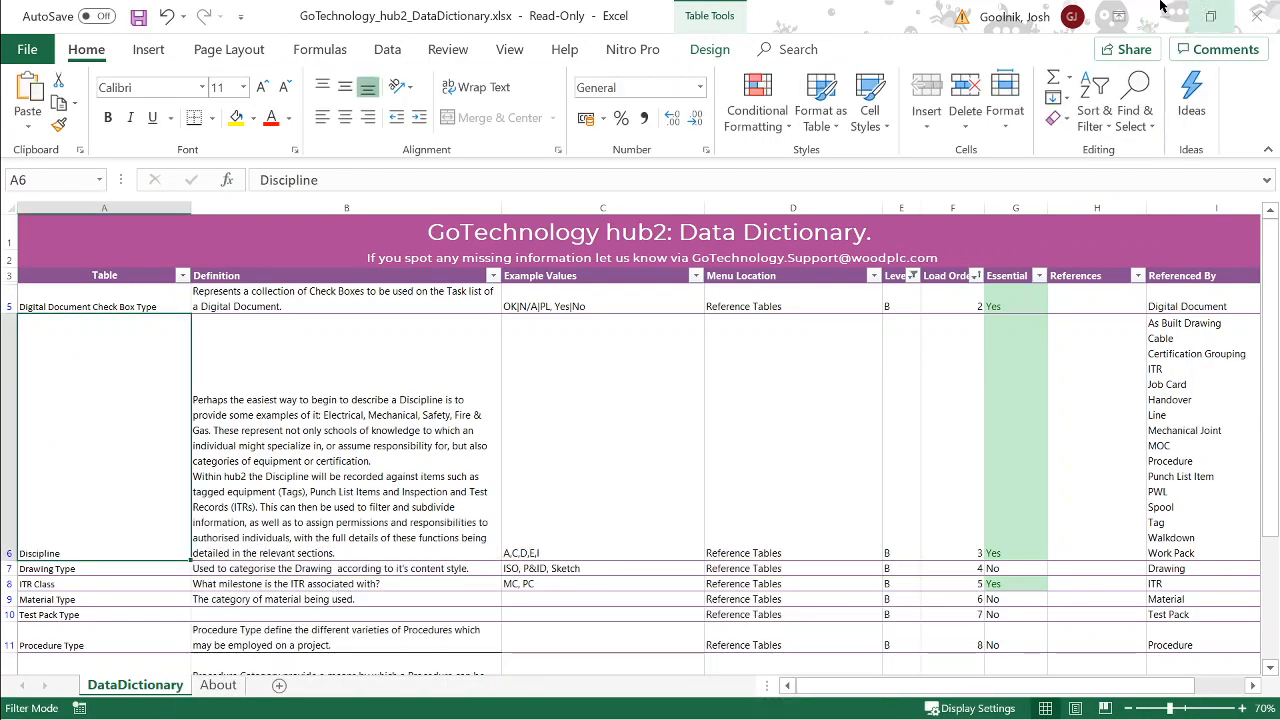
Return to Discipline Search in the browser and rerun the search to check the imported disciplines.
left_click(1165, 12)
left_click(166, 10)
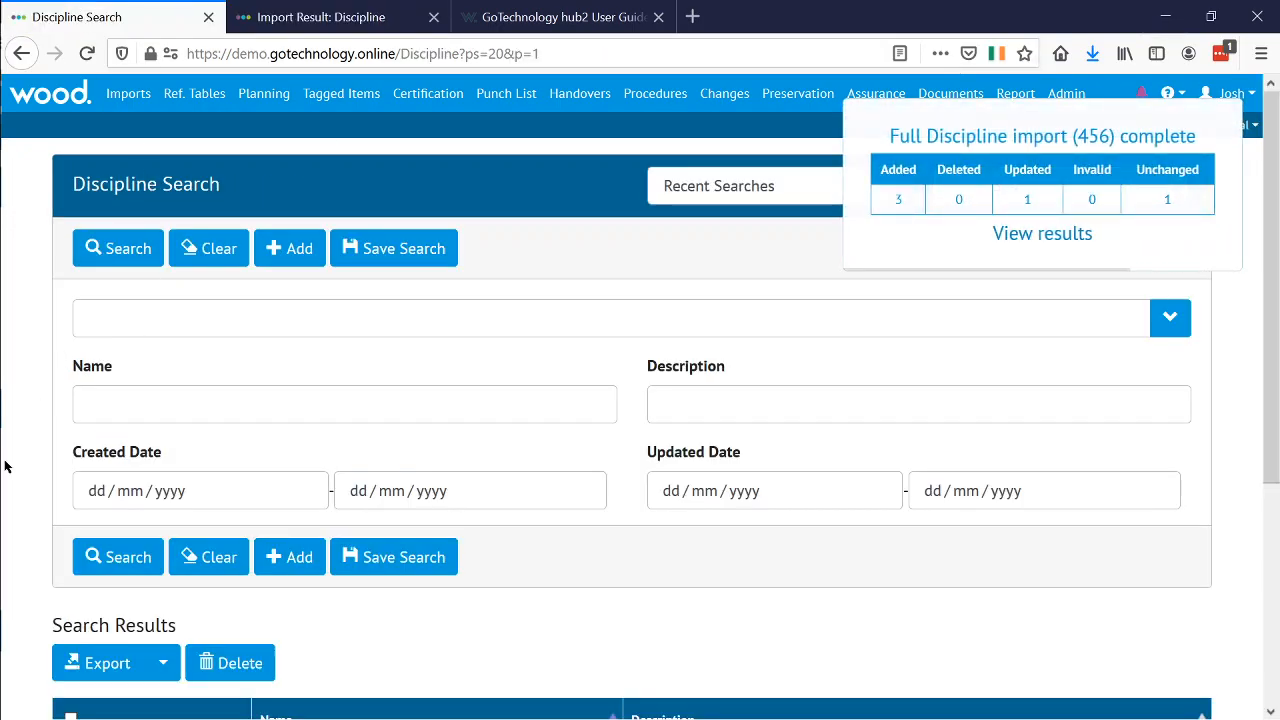
scroll(11, 457, "down", 3)
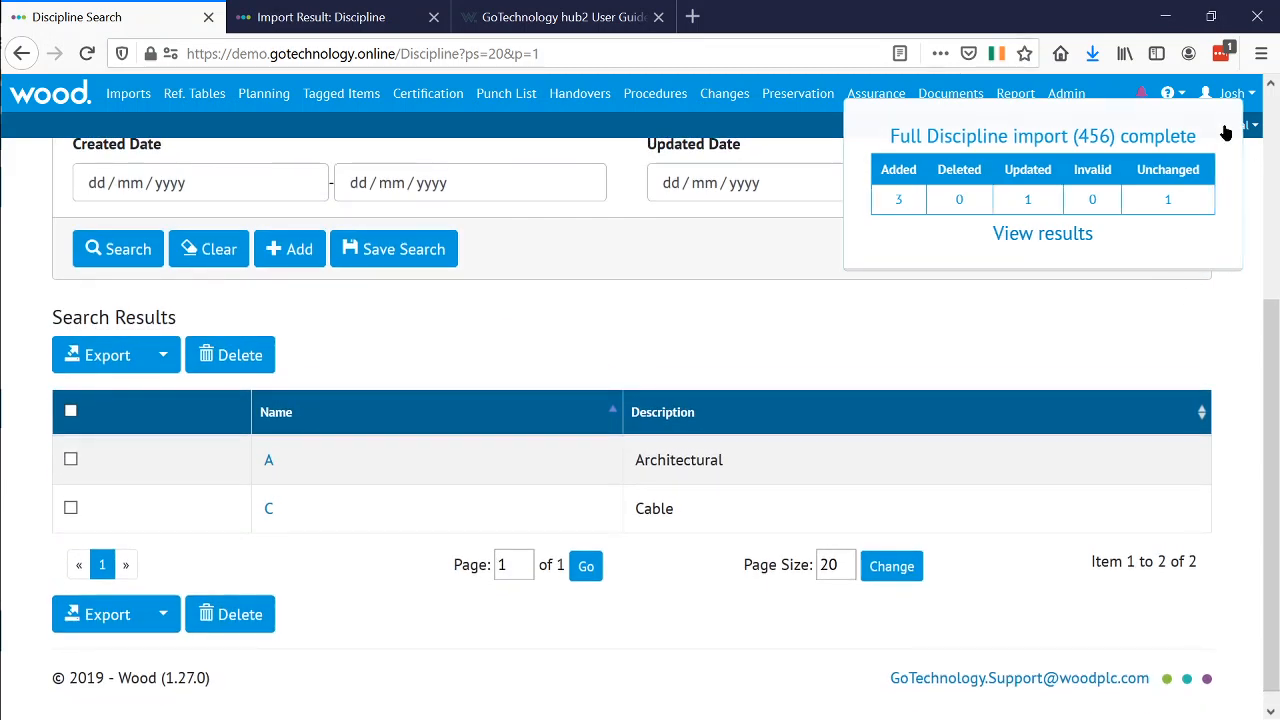
left_click(118, 249)
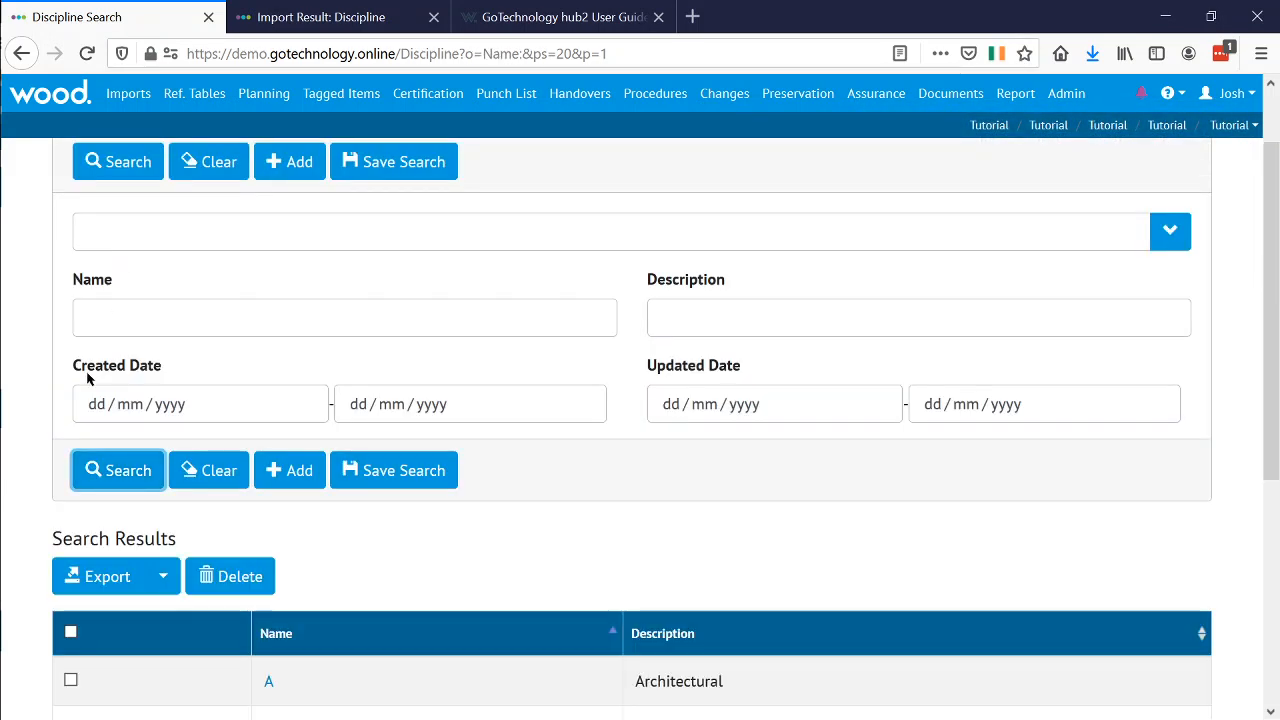
scroll(85, 373, "down", 4)
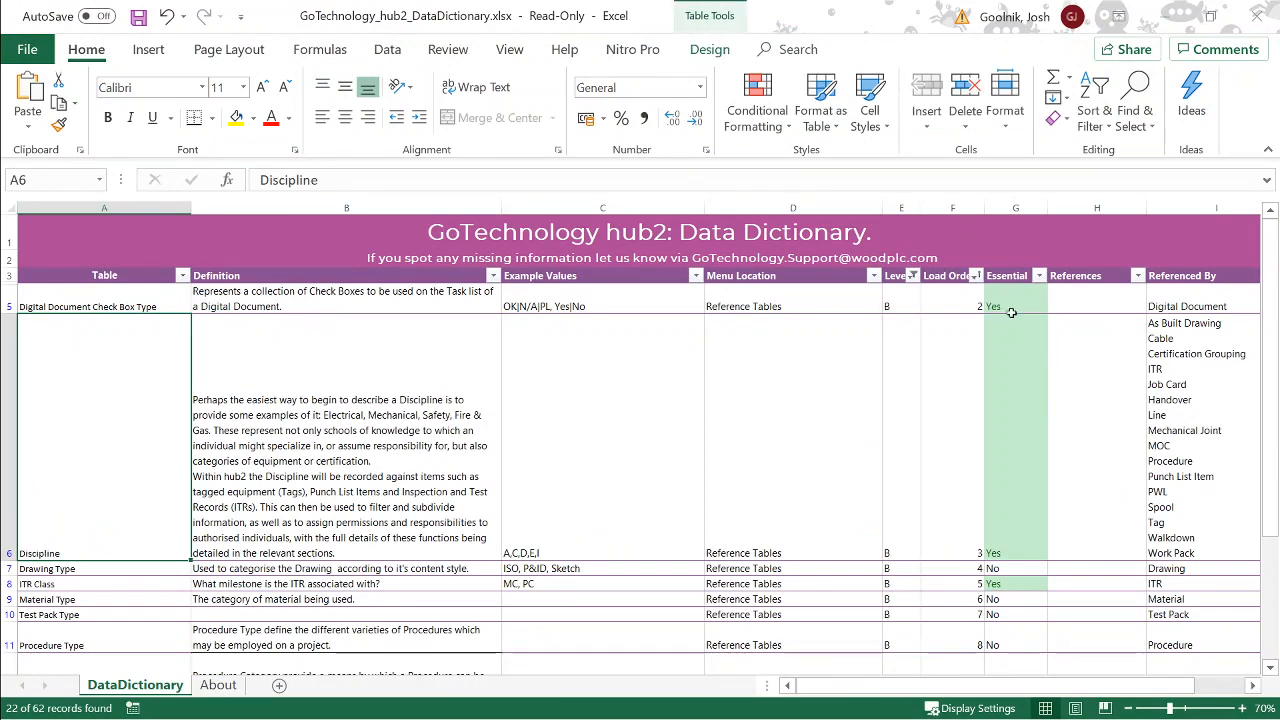
Filter the Essential column of the DataDictionary sheet in GoTechnology_hub2_DataDictionary.xlsx to show only Yes.
scroll(1129, 461, "down", 1)
scroll(1129, 461, "down", 2)
scroll(1129, 458, "up", 5)
left_click(1040, 275)
left_click(833, 486)
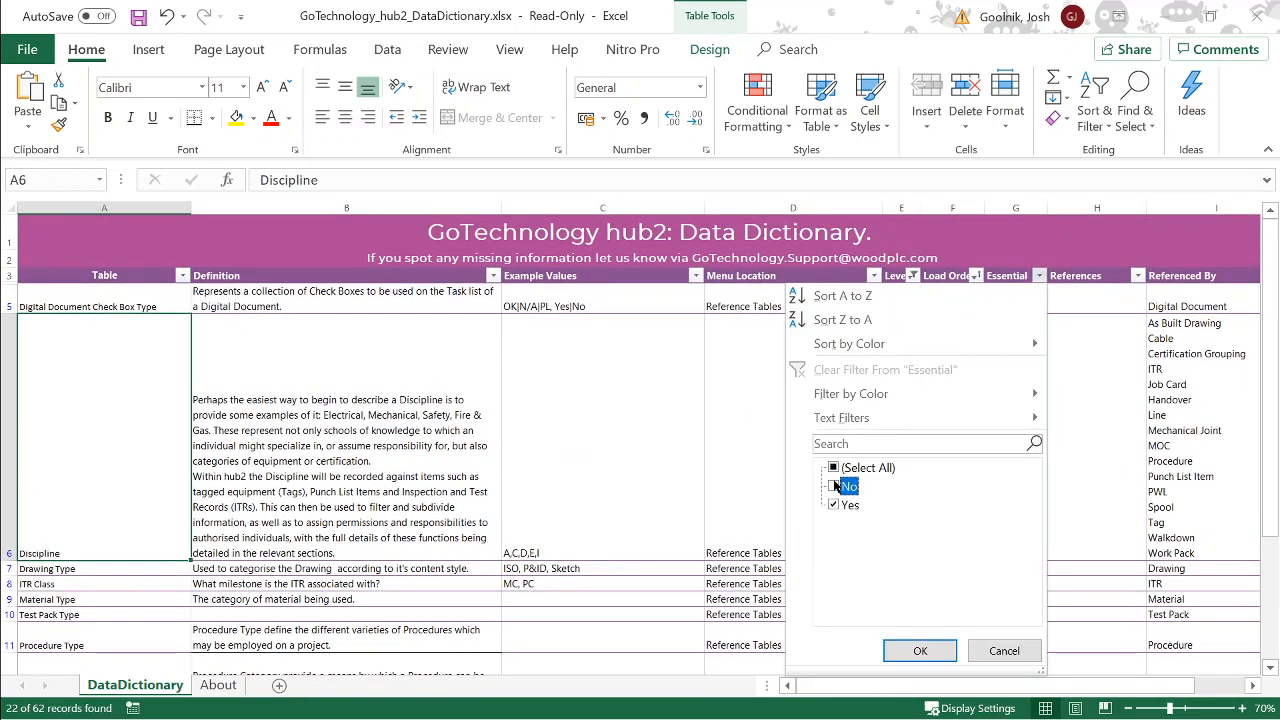
left_click(920, 651)
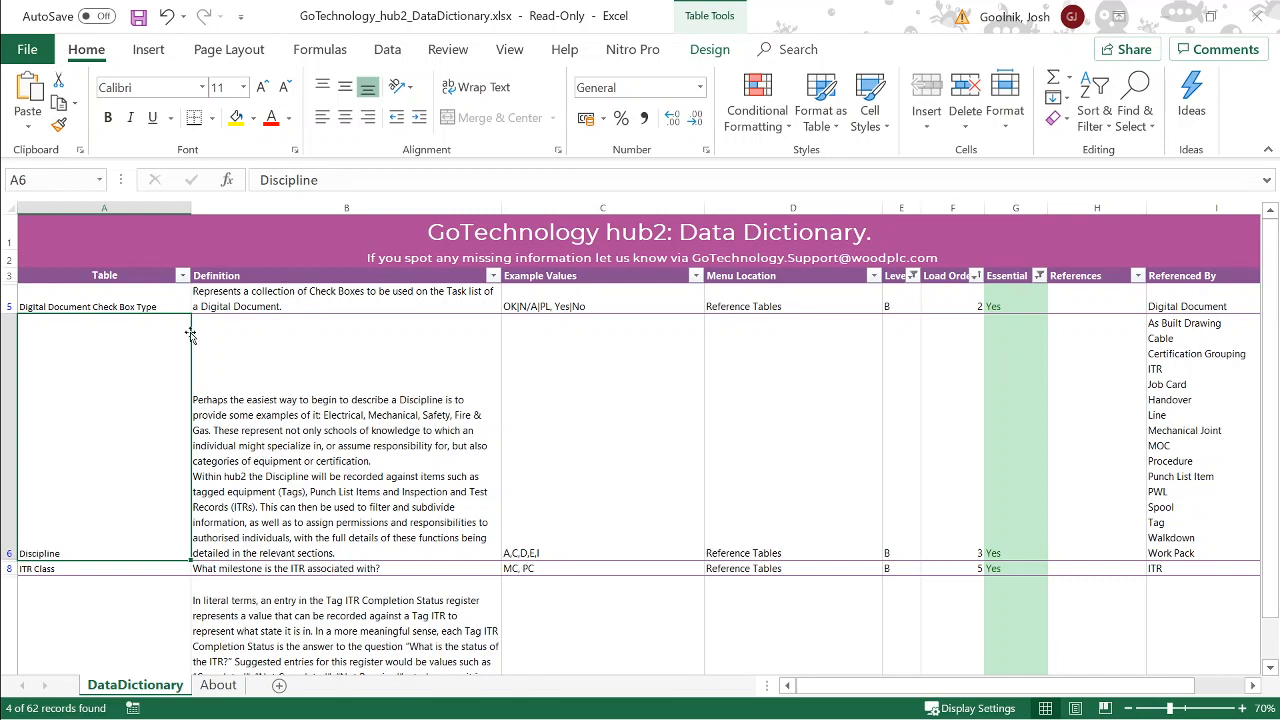
Review the filtered essential level B reference tables in the data dictionary, starting with Digital Document Check Box Type.
left_click(92, 299)
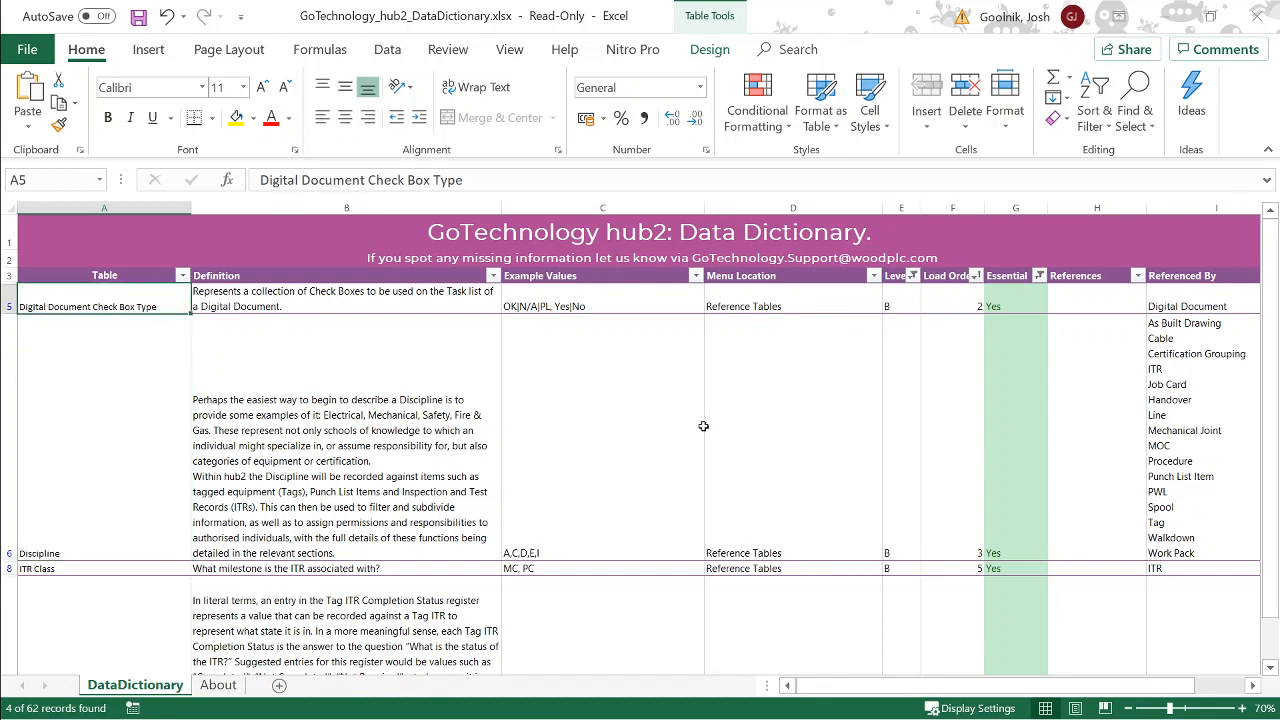
scroll(818, 448, "down", 3)
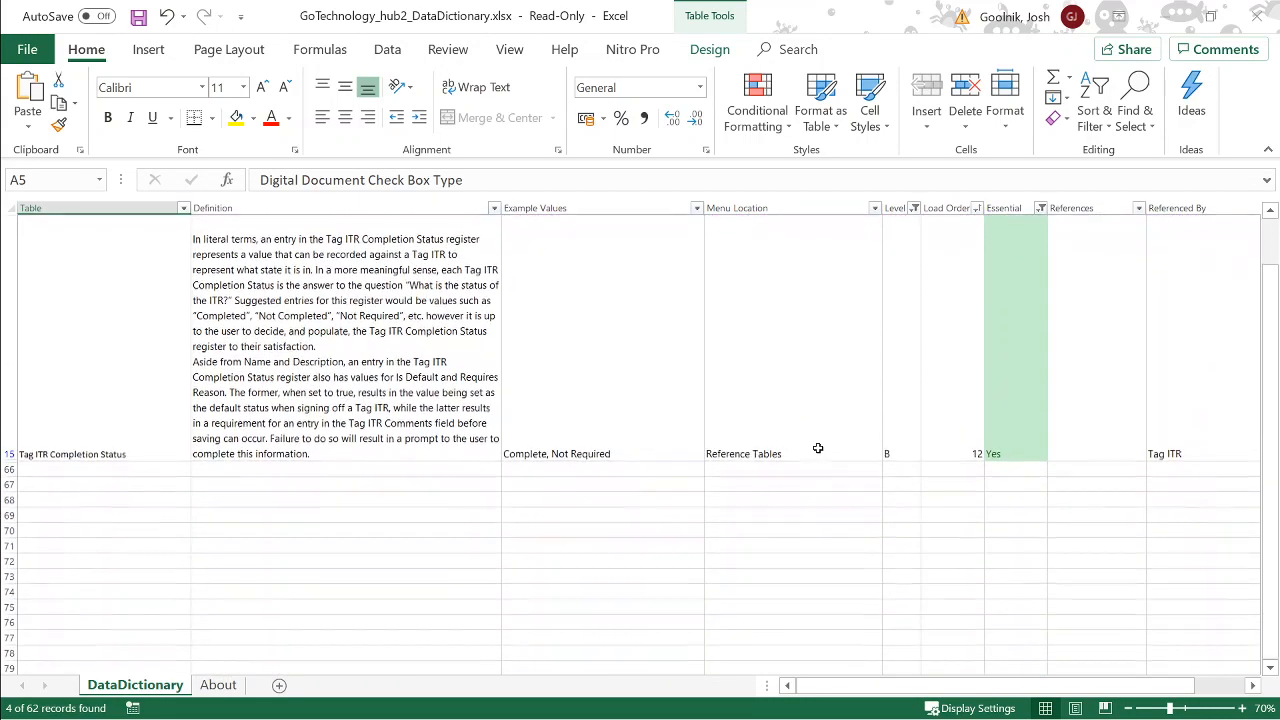
scroll(818, 448, "up", 2)
scroll(818, 448, "up", 1)
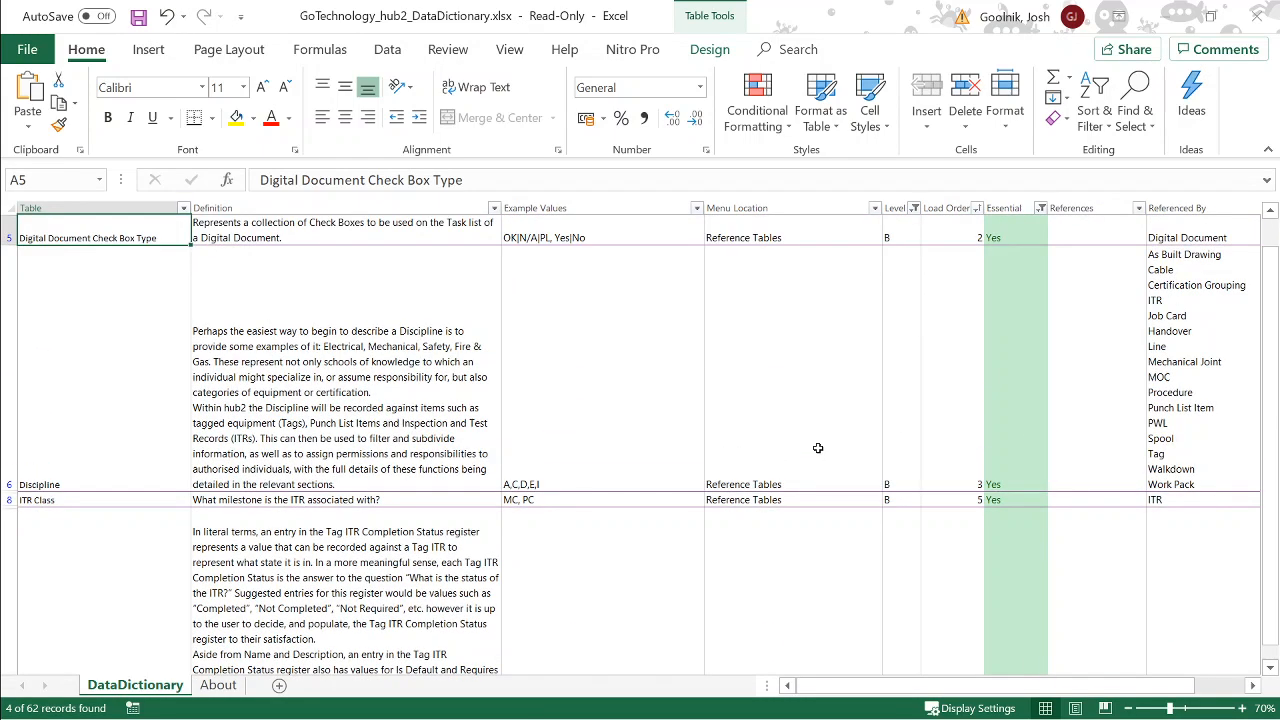
scroll(818, 448, "down", 2)
scroll(818, 448, "up", 3)
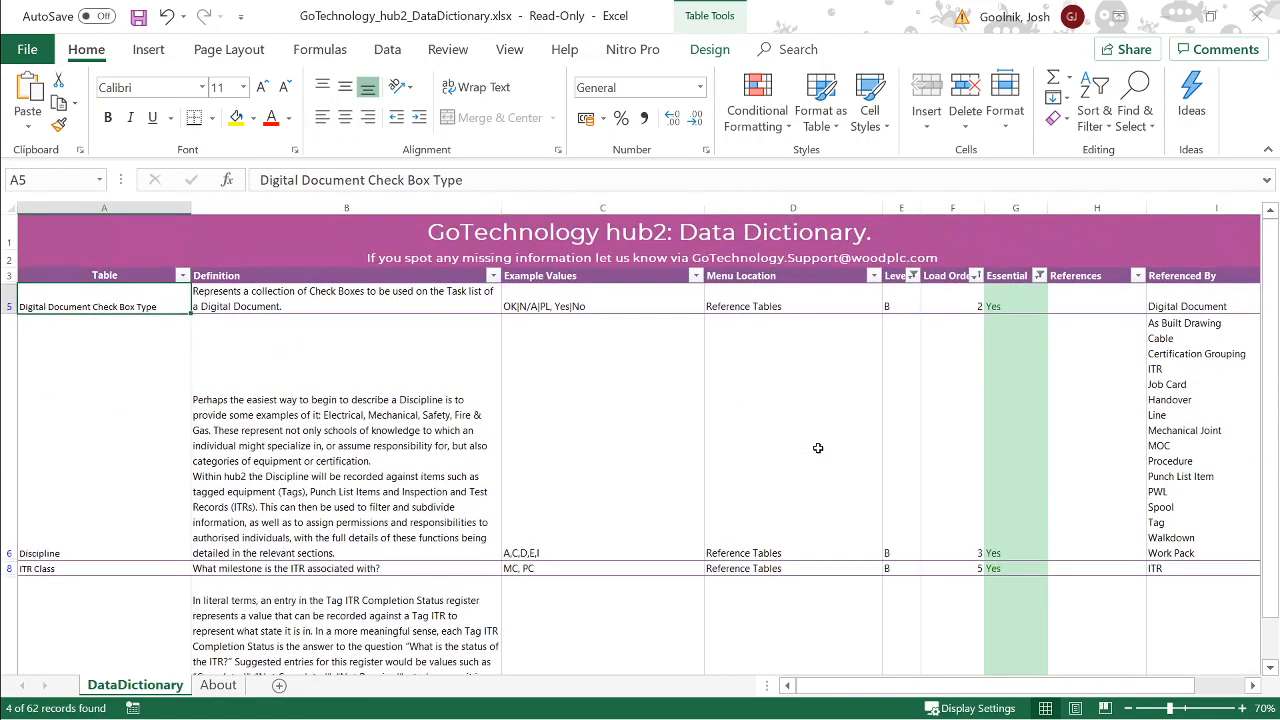
Switch back to GoTechnology hub2 and start a new record in the Digital Doc Check Box Types reference table.
left_click(1168, 28)
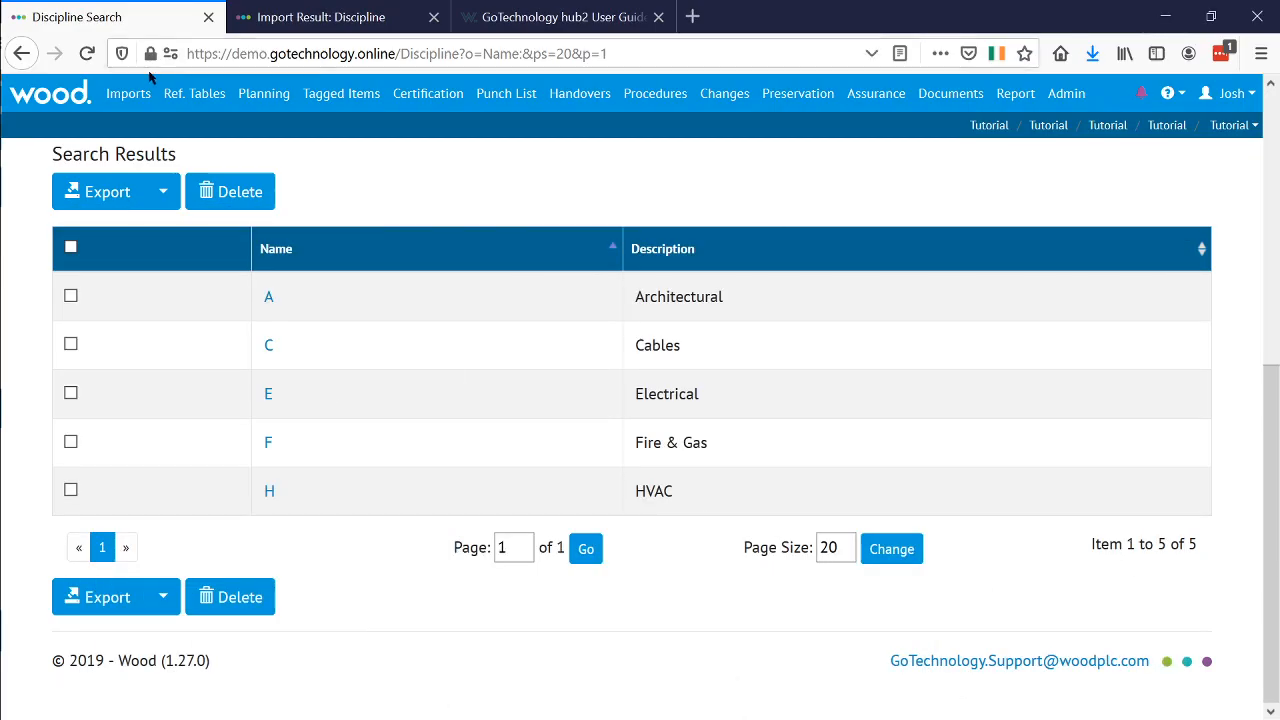
left_click(198, 98)
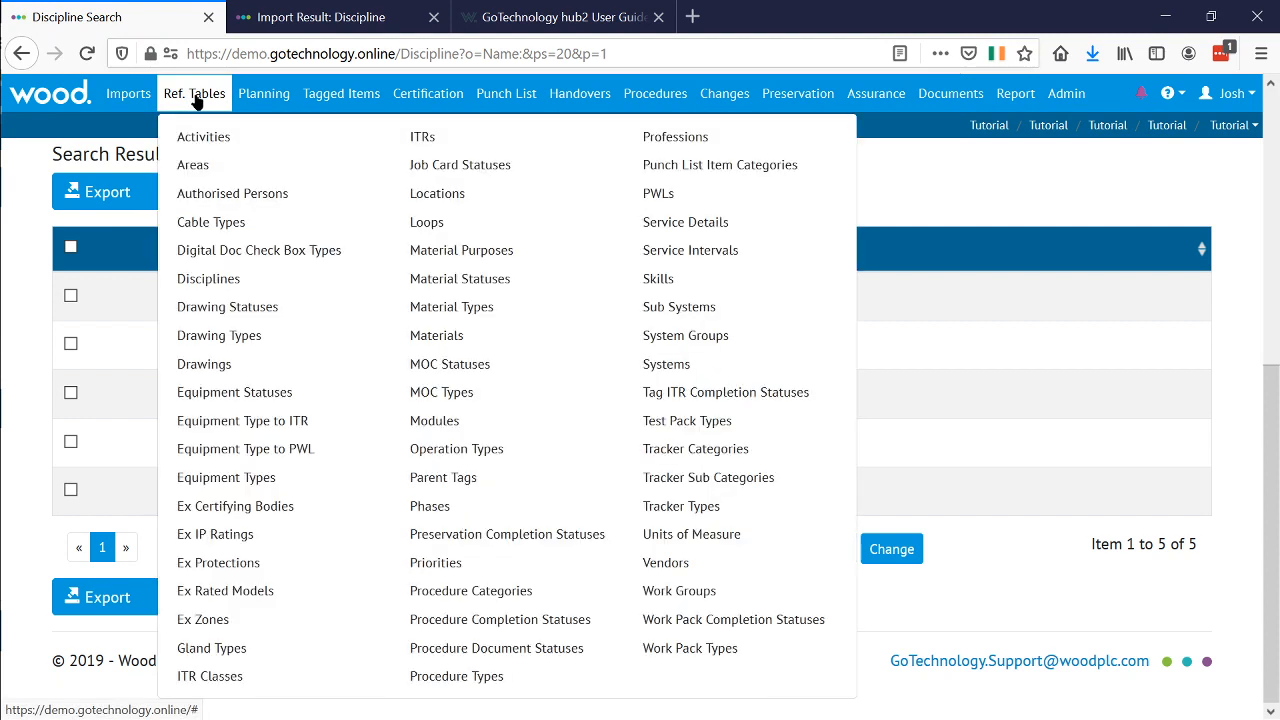
left_click(259, 252)
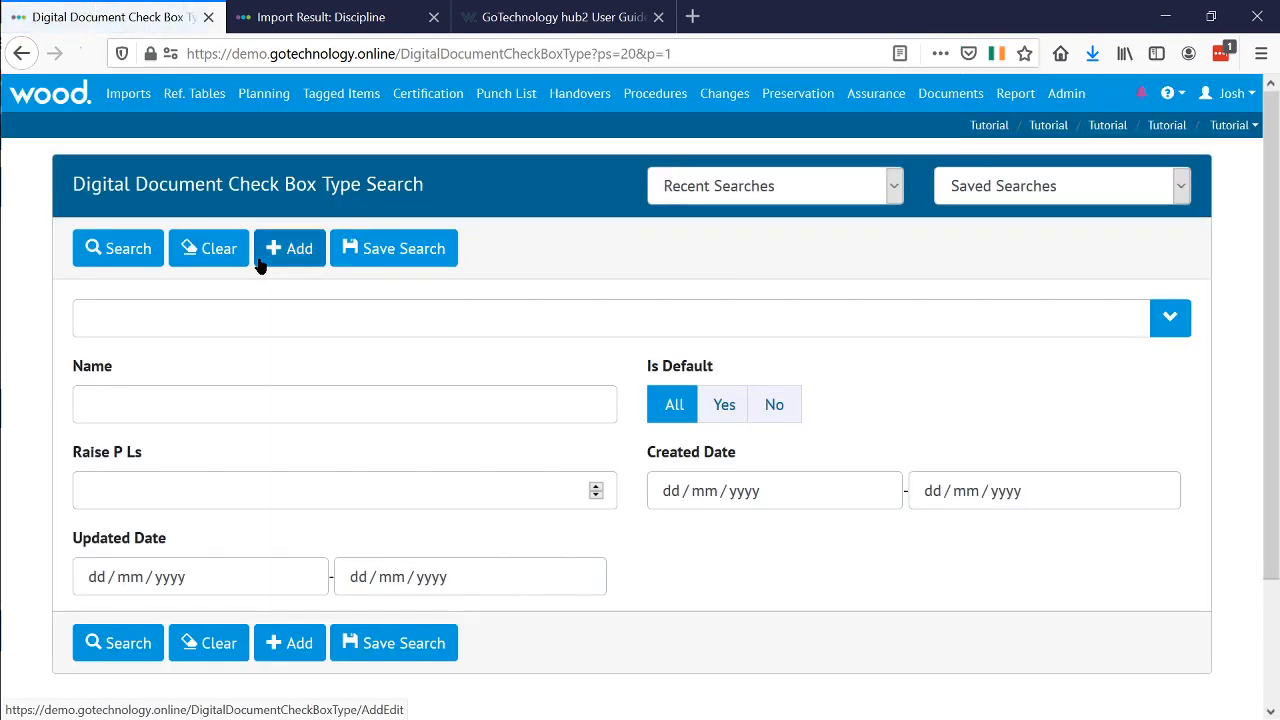
scroll(289, 300, "down", 3)
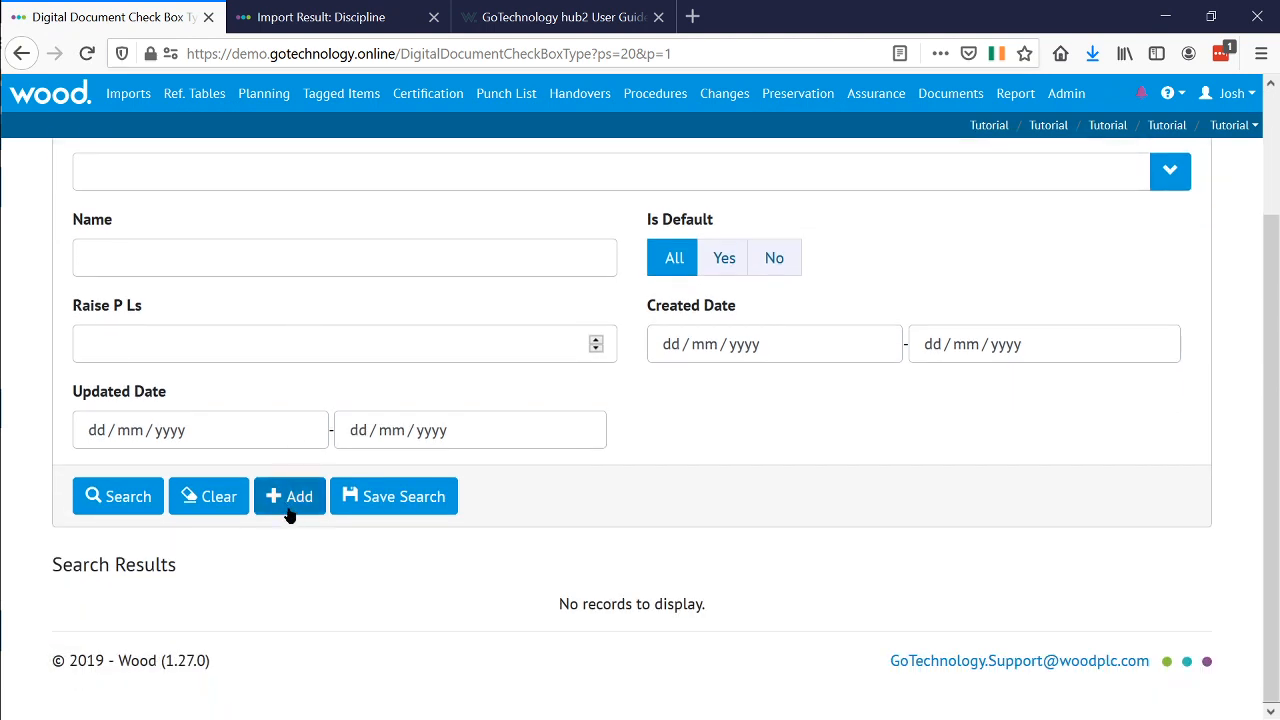
left_click(289, 505)
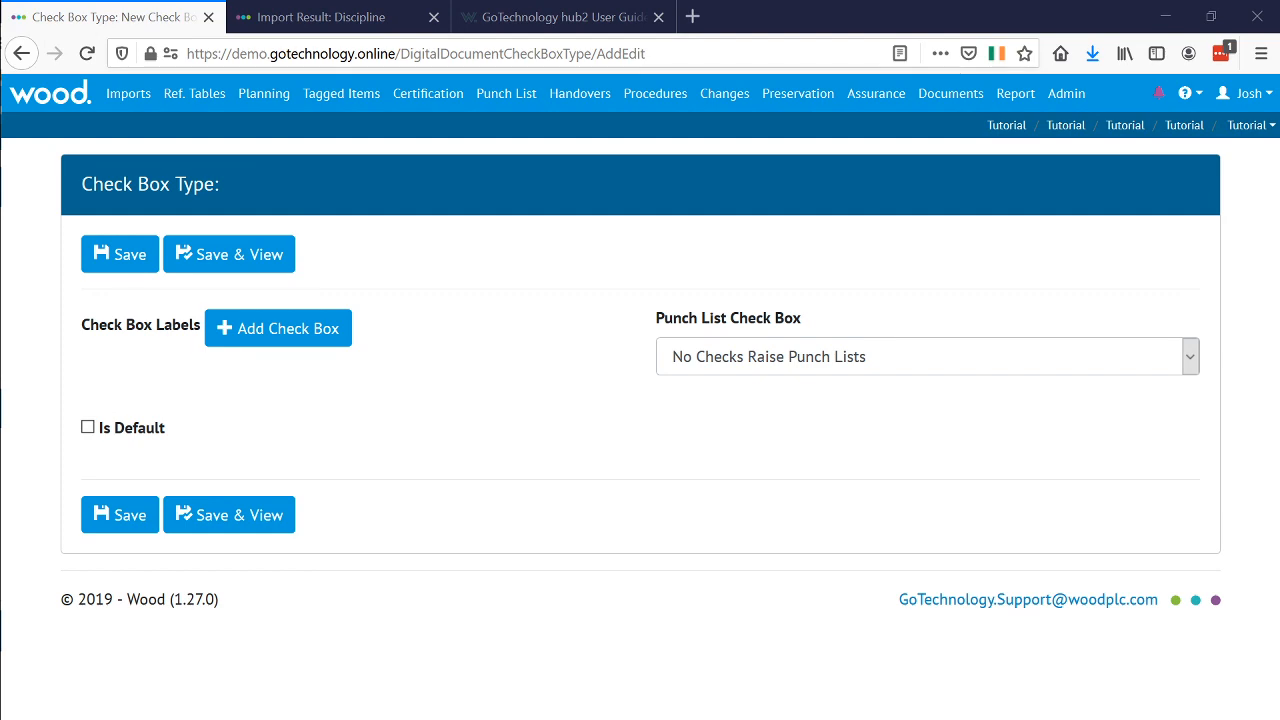
Open the ITRs folder under TemplatesRepo\StandardRev6 in File Explorer and maximize its window.
left_click_drag(734, 716, 660, 157)
double_click(384, 468)
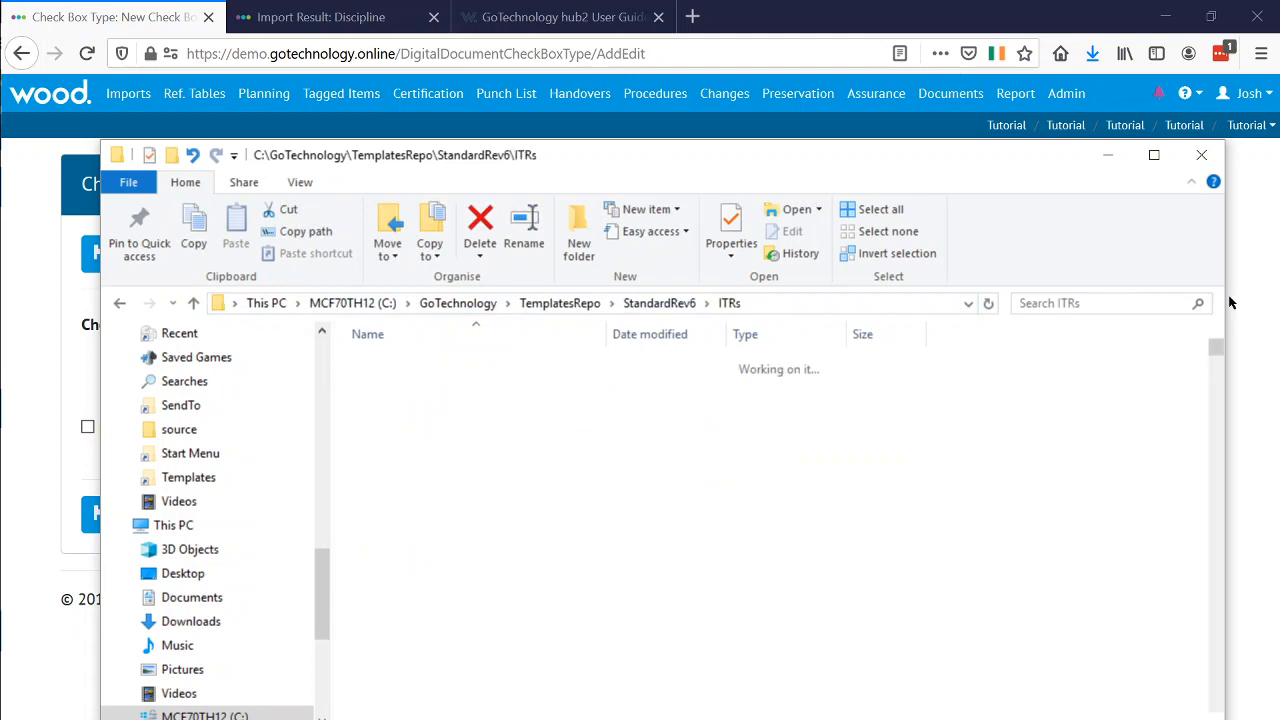
left_click(1153, 154)
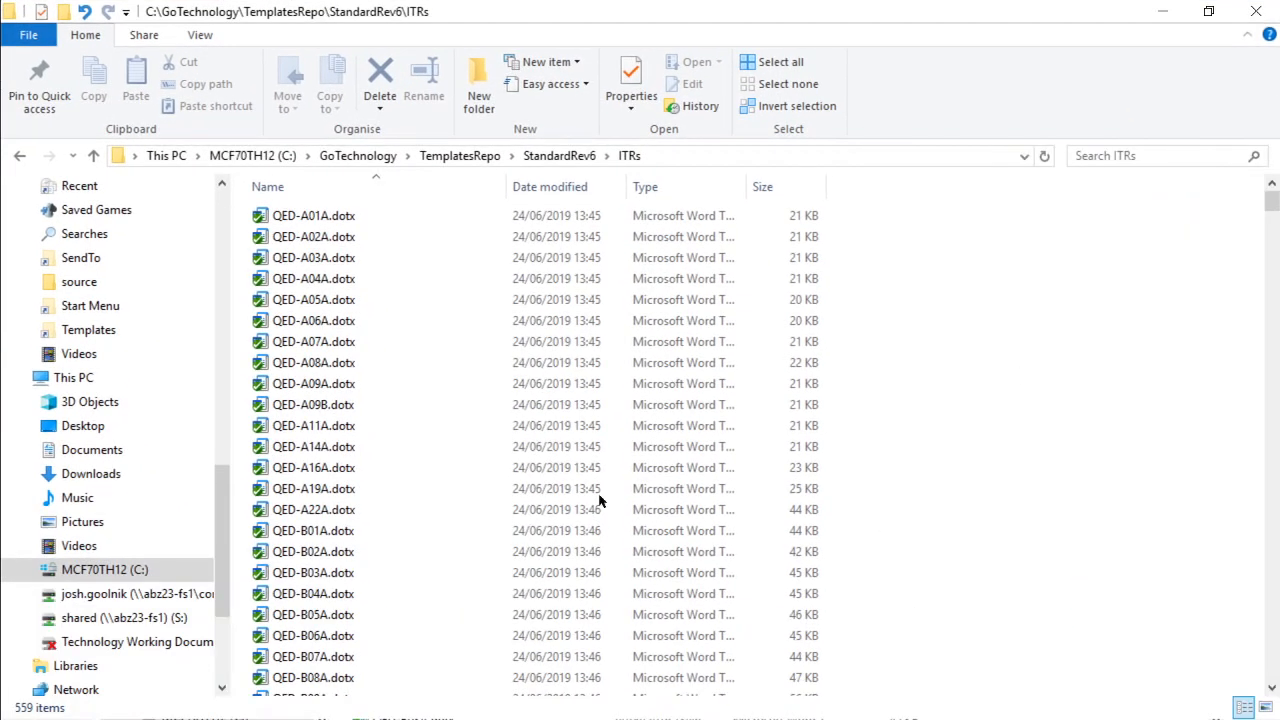
Open the QED-E54A.dotx template from the ITRs folder and examine the check box columns in its checklist.
left_click(313, 217)
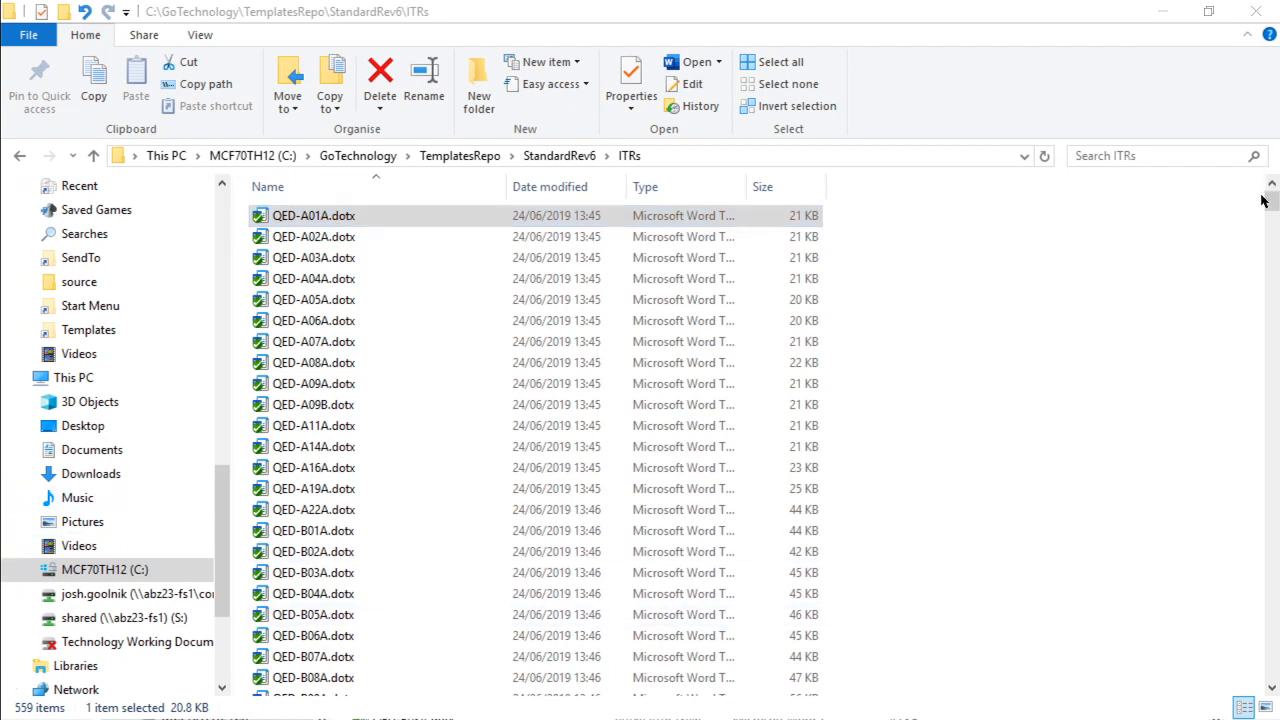
left_click_drag(1272, 205, 1268, 396)
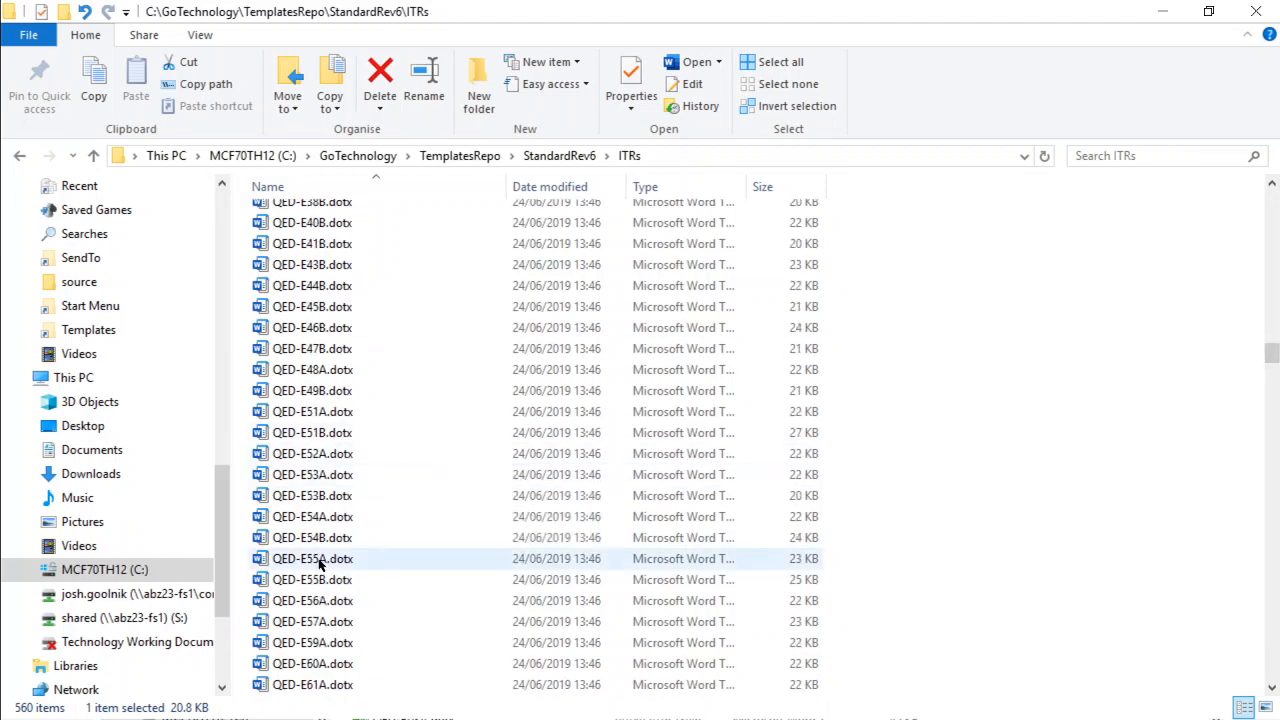
left_click(315, 522)
double_click(320, 528)
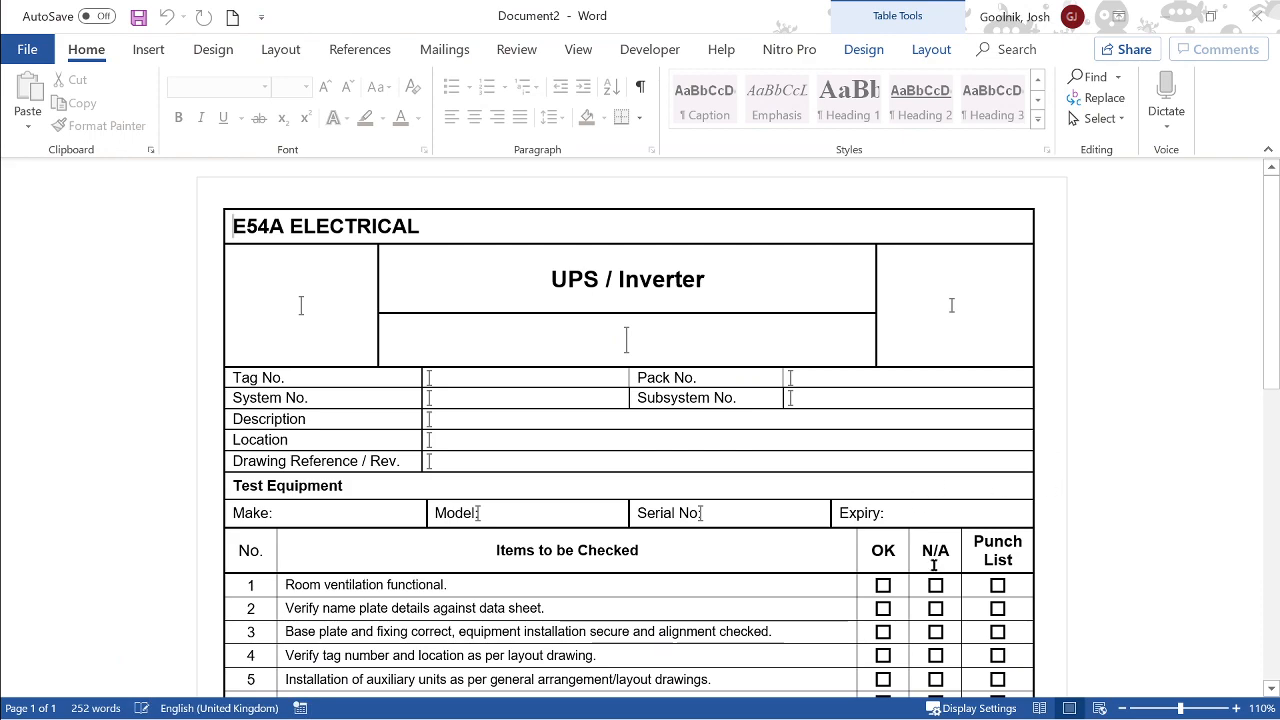
scroll(1011, 590, "down", 1)
scroll(1011, 590, "down", 2)
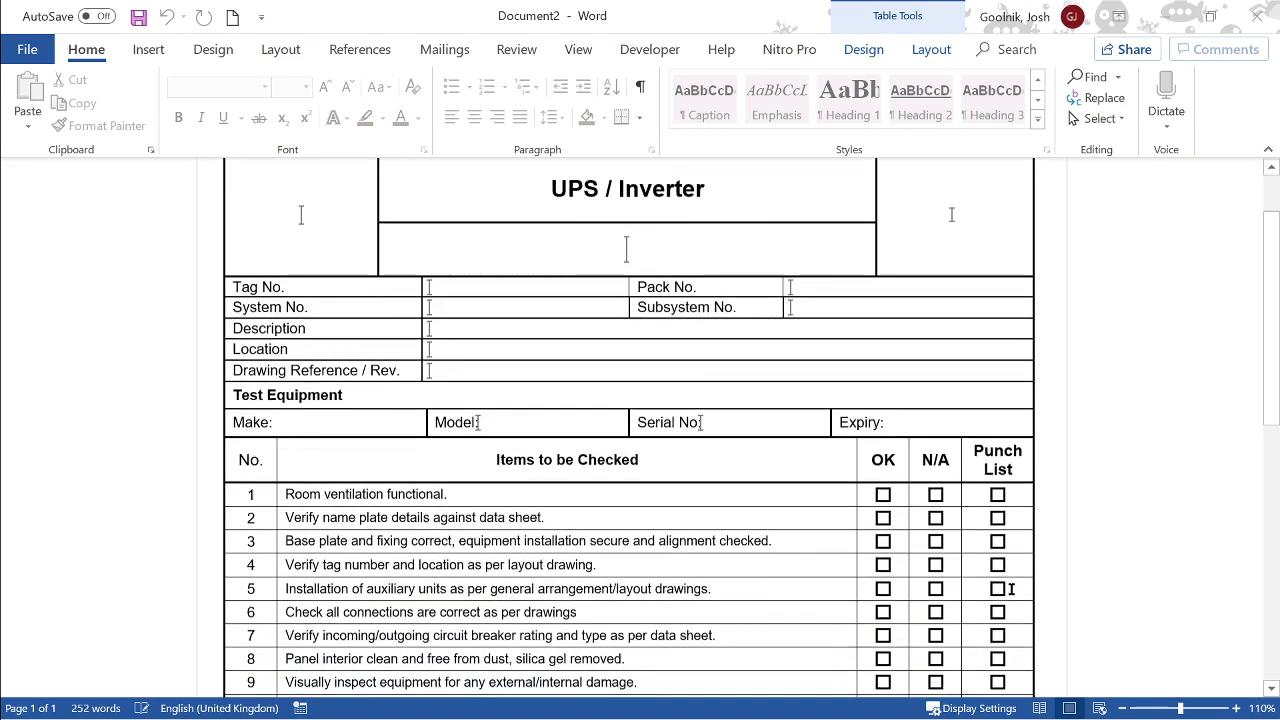
scroll(1011, 590, "up", 1)
scroll(1011, 590, "down", 2)
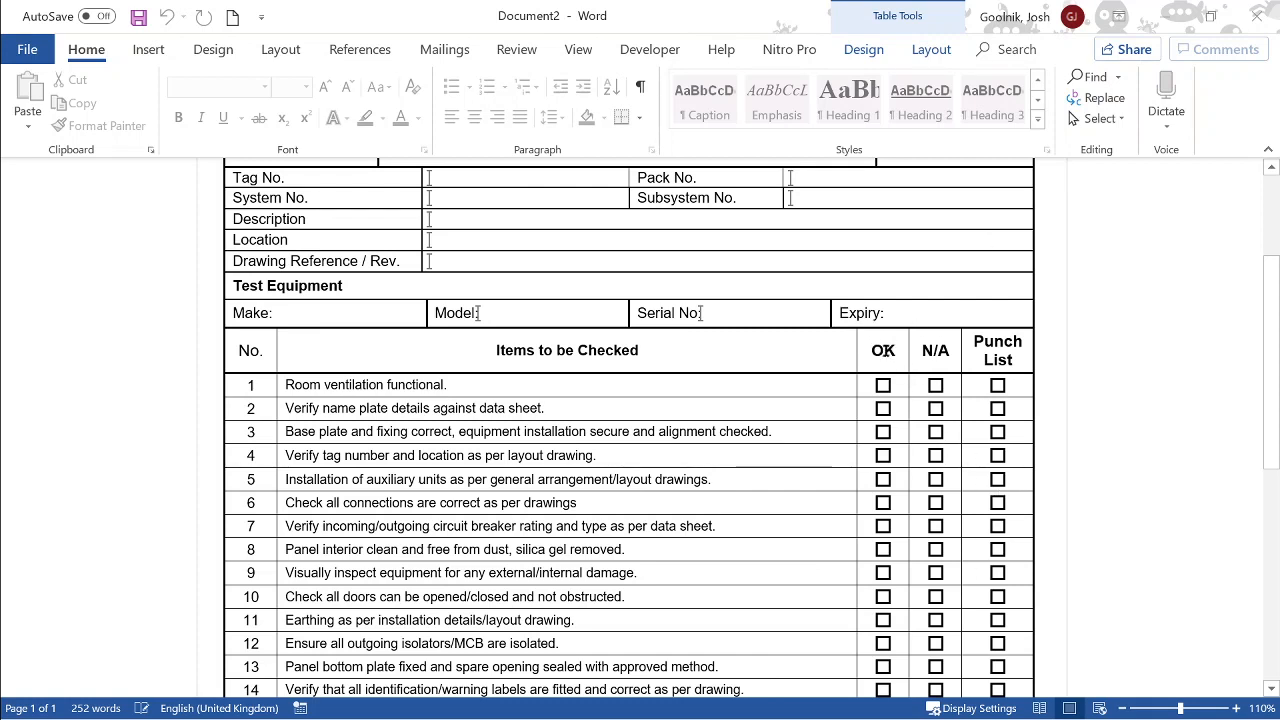
Examine the check box columns of the other open ITR document, then return to the new Check Box Type form in GoTechnology hub2.
left_click_drag(727, 92, 408, 349)
left_click(1100, 654)
scroll(922, 609, "down", 5)
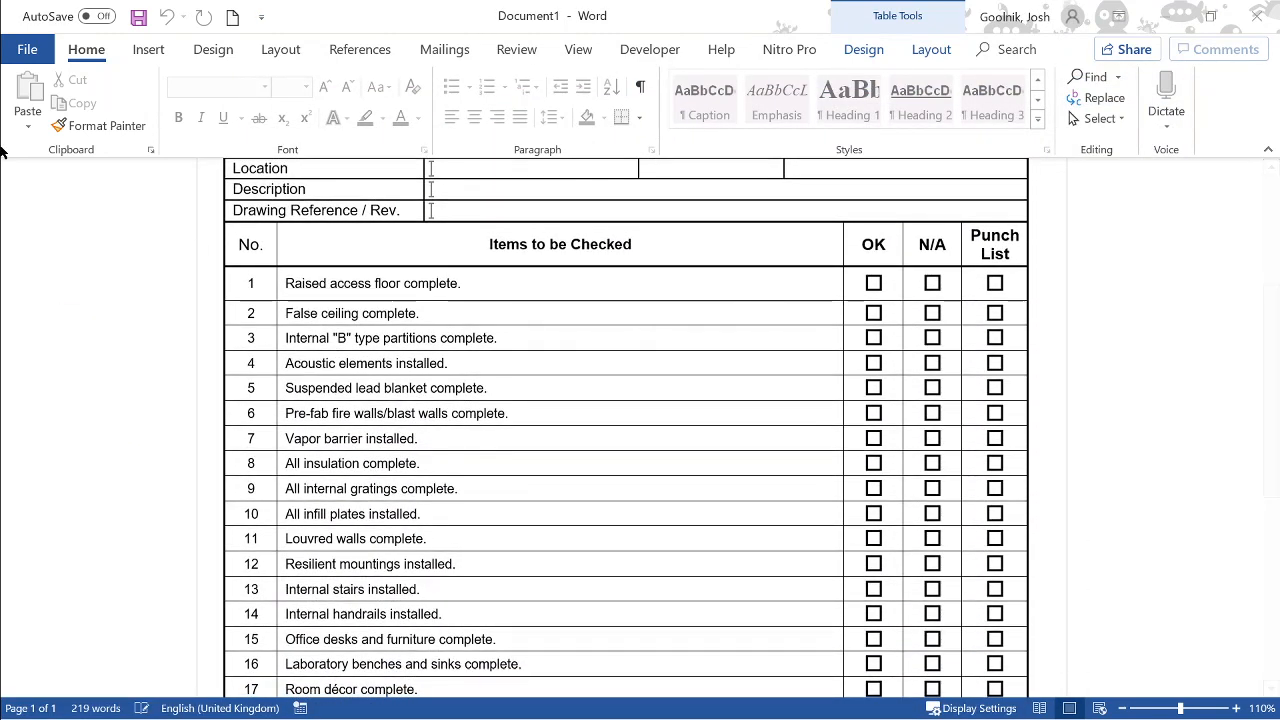
left_click(1163, 14)
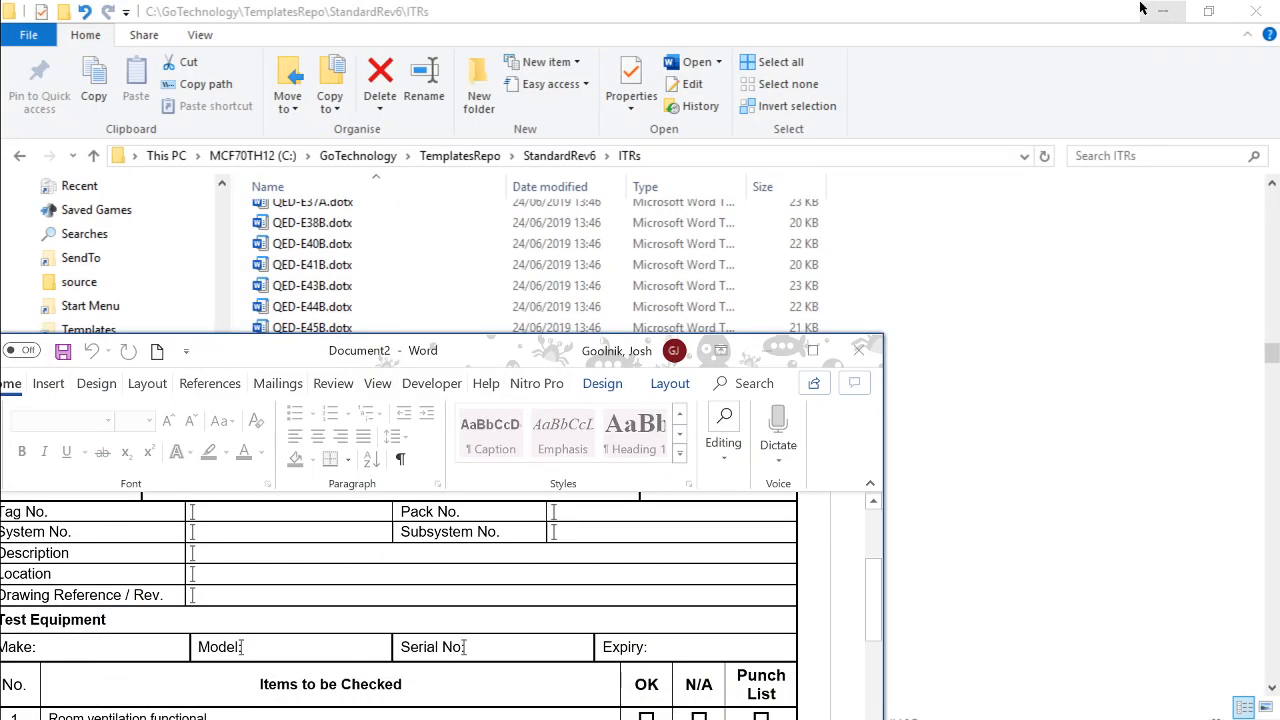
left_click(1162, 12)
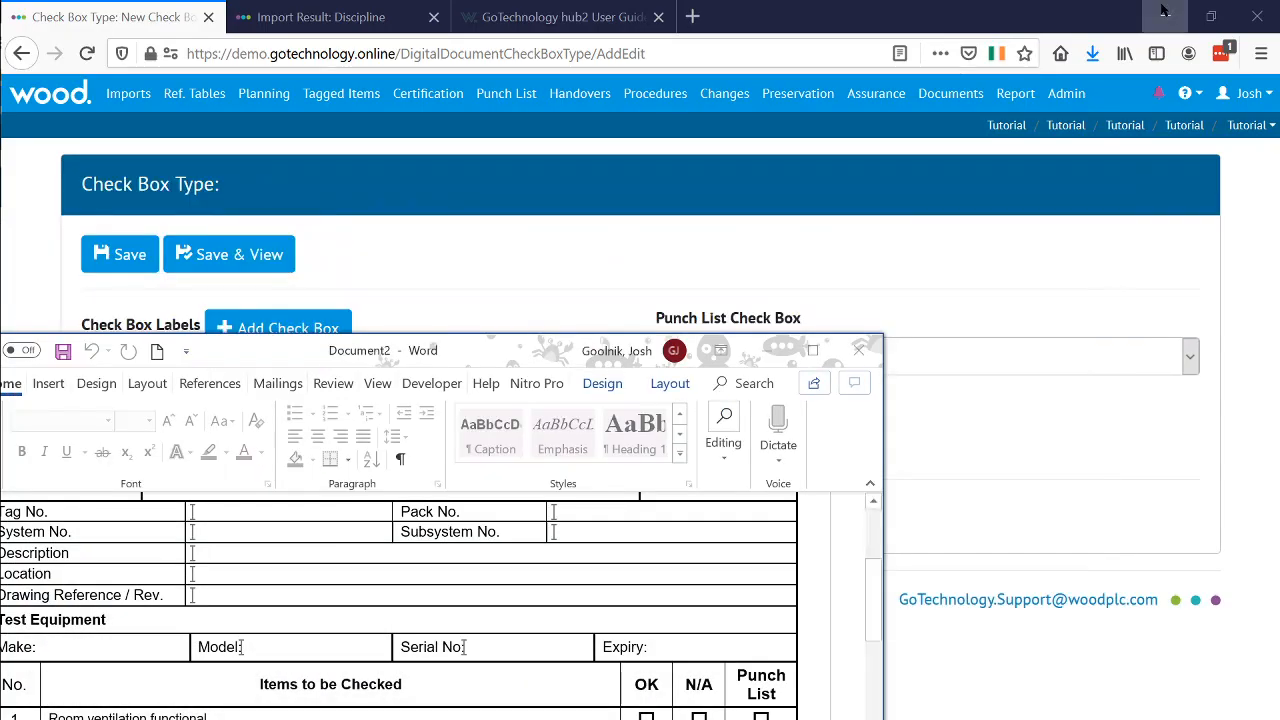
left_click(514, 251)
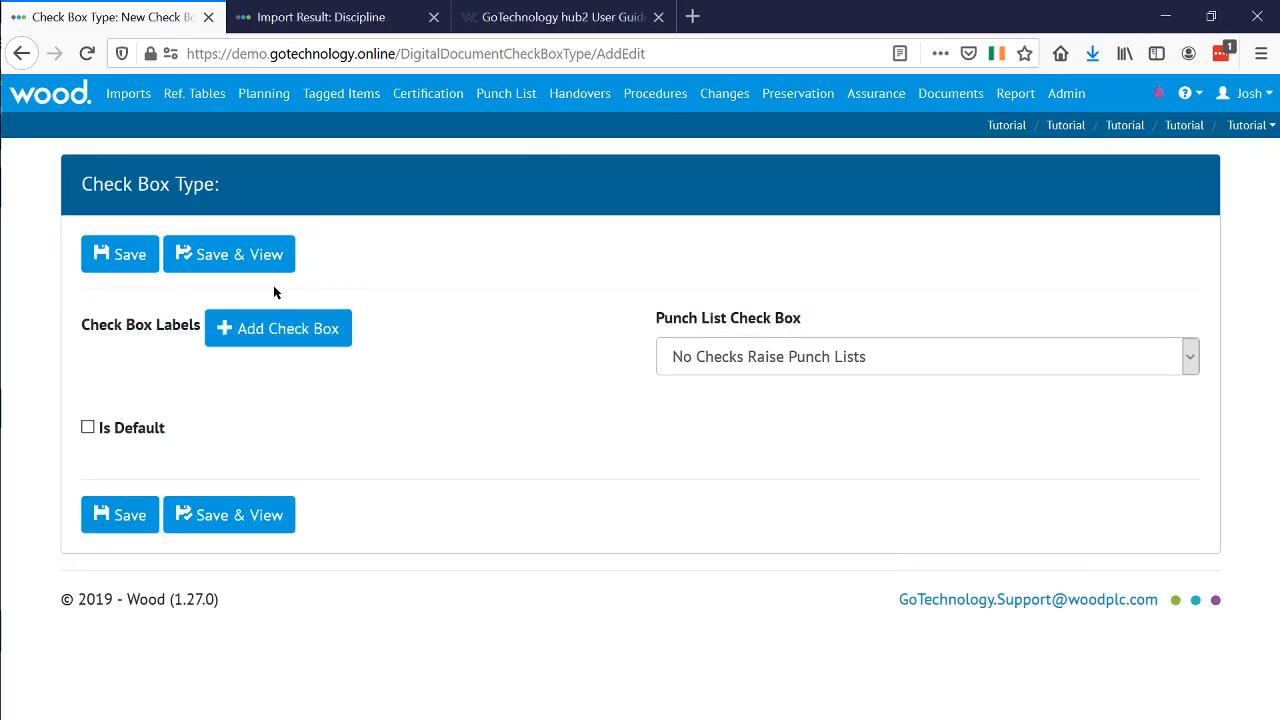
Add three check box labels to the new Check Box Type: OK, N/A and PL.
left_click(240, 330)
left_click(348, 352)
type("OK")
left_click(203, 418)
left_click(195, 405)
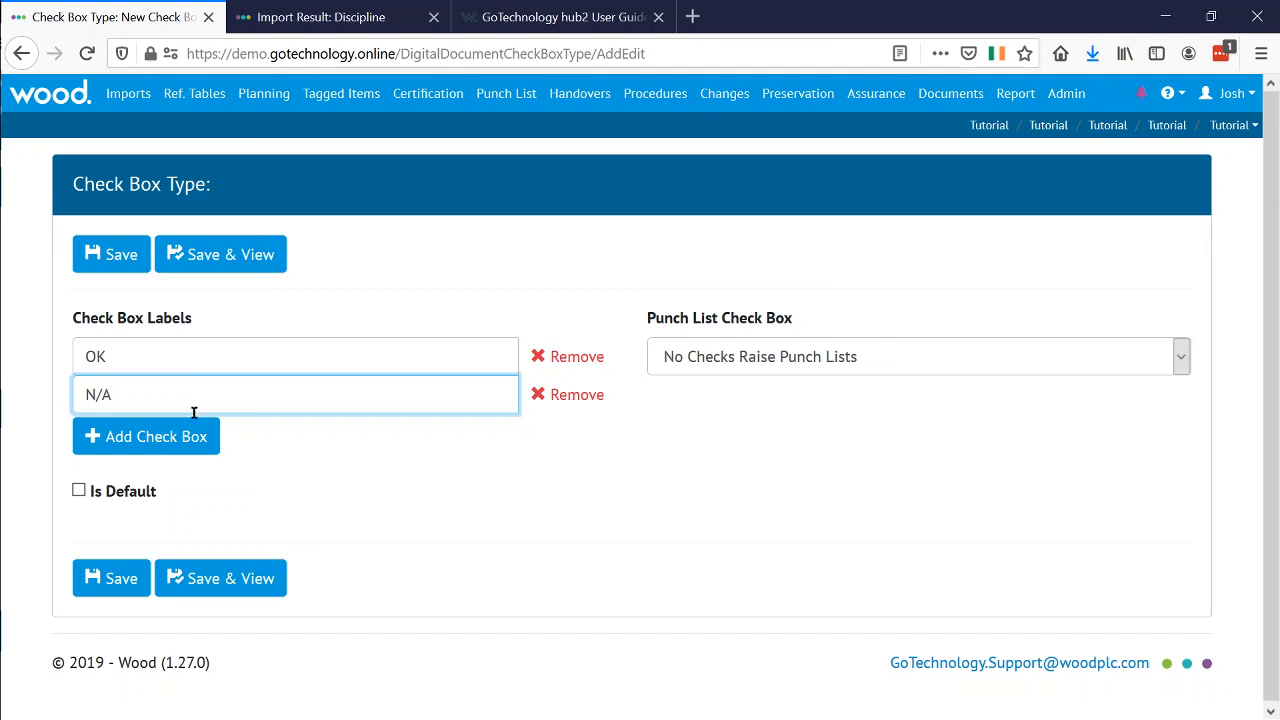
left_click(176, 445)
left_click(173, 437)
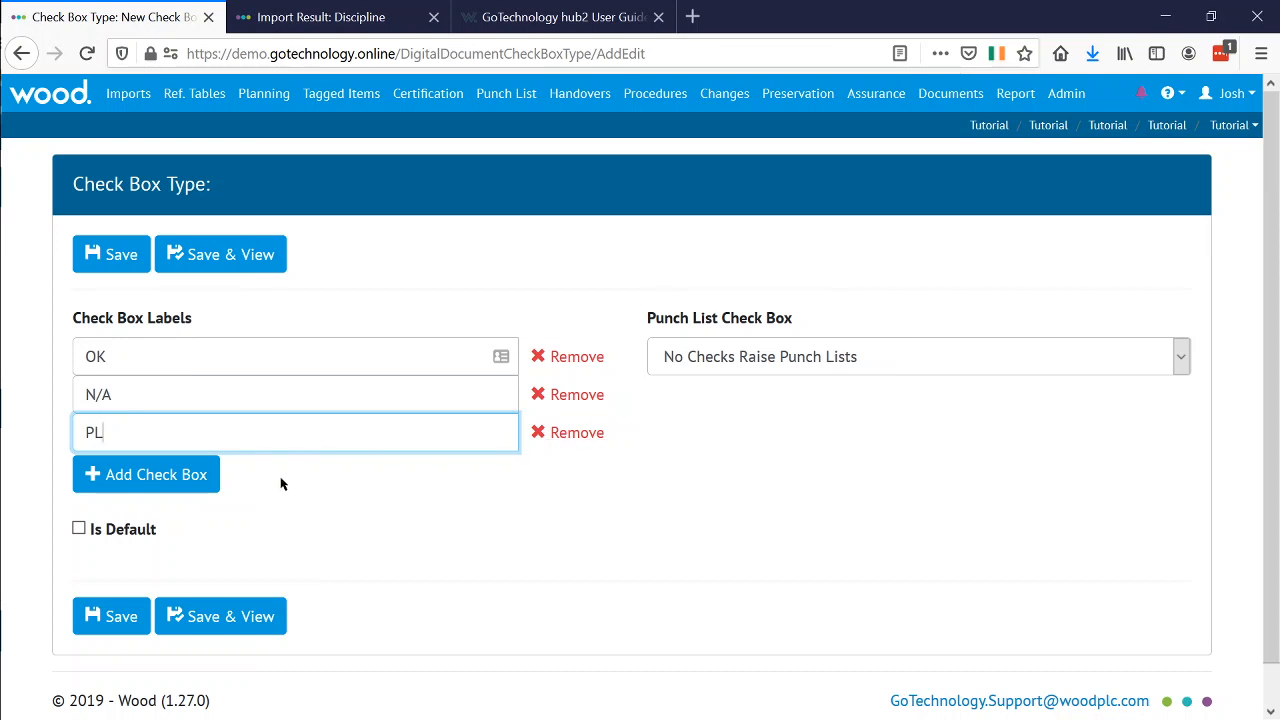
Make the Check Box Type the default, set PL as its Punch List Check Box, and save and view the record.
left_click(81, 537)
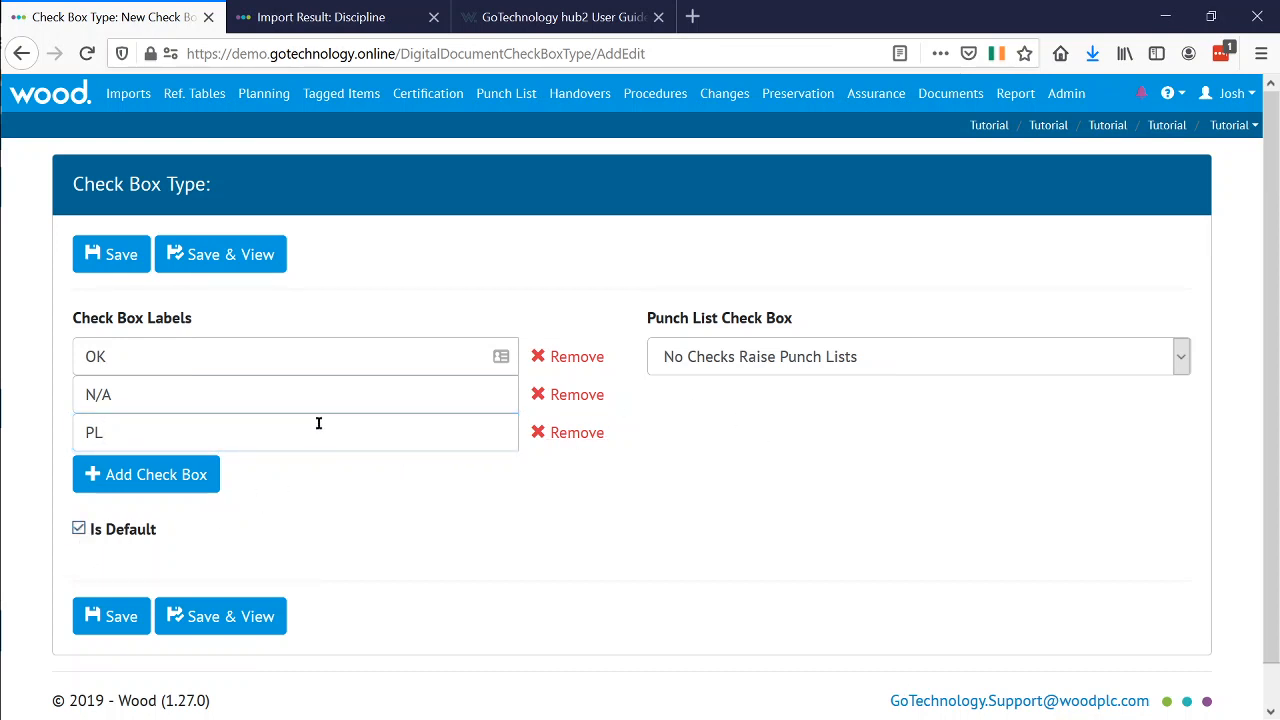
left_click(703, 350)
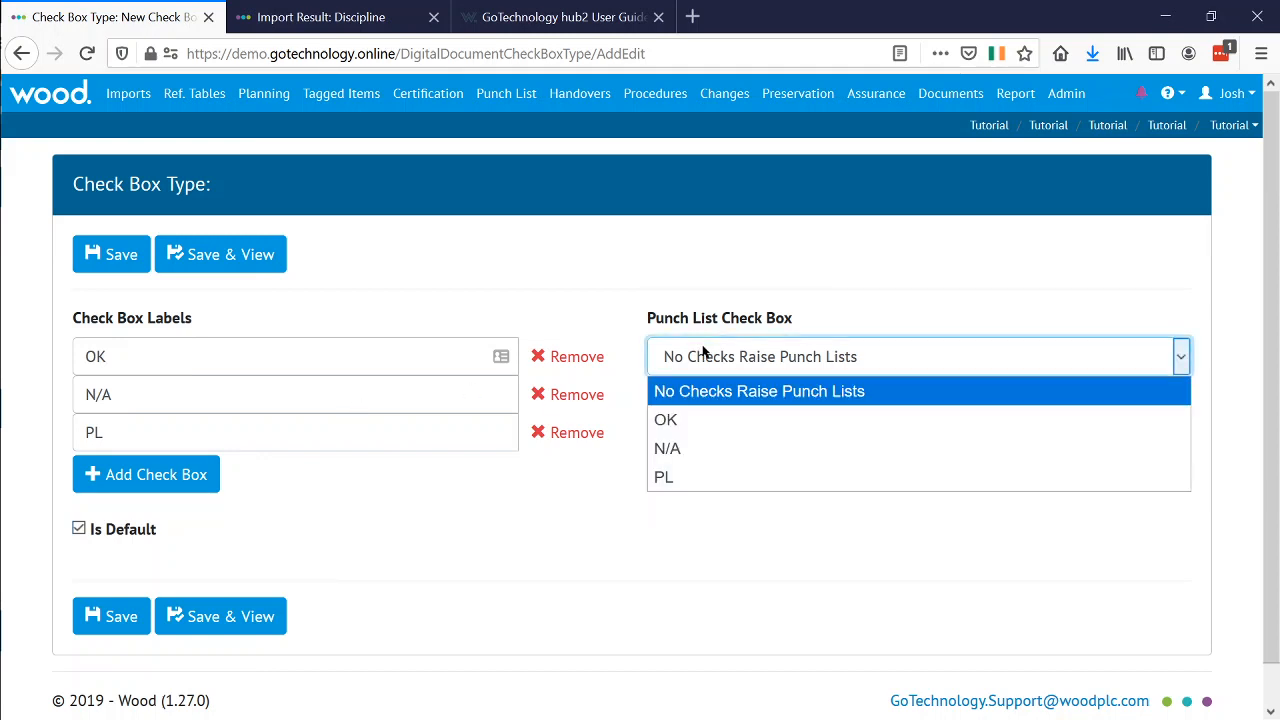
left_click(665, 480)
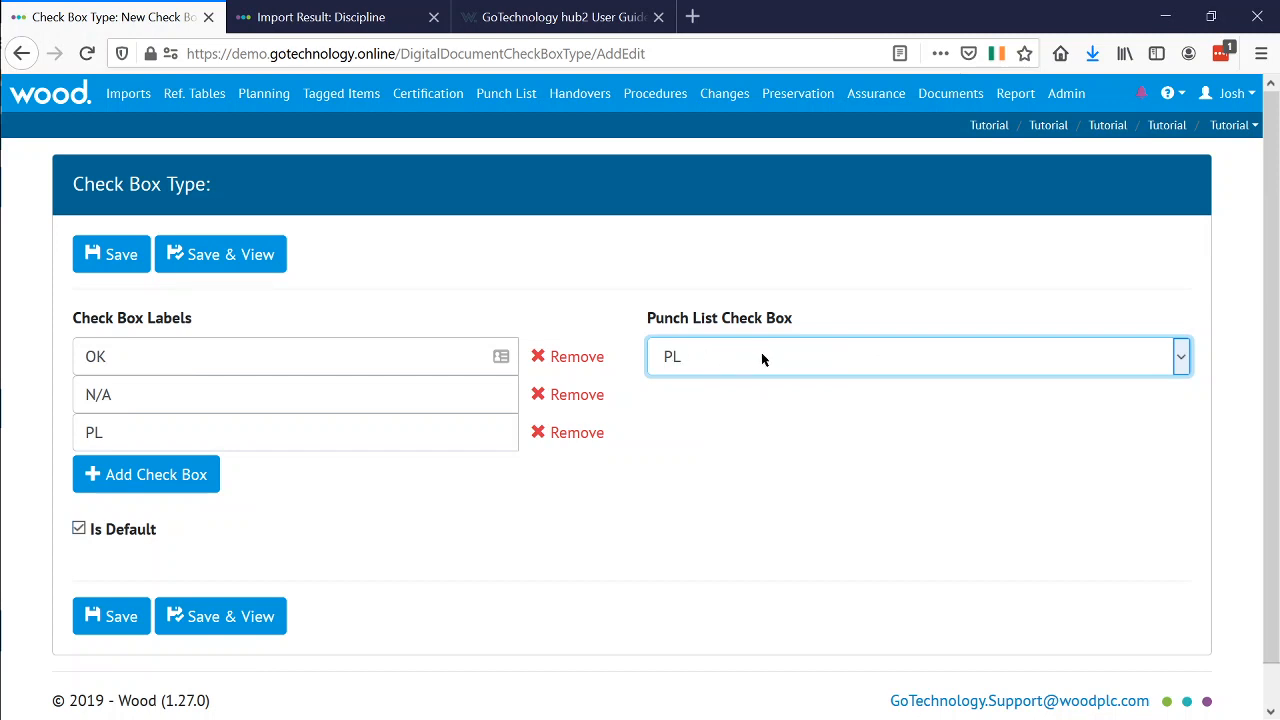
left_click(713, 460)
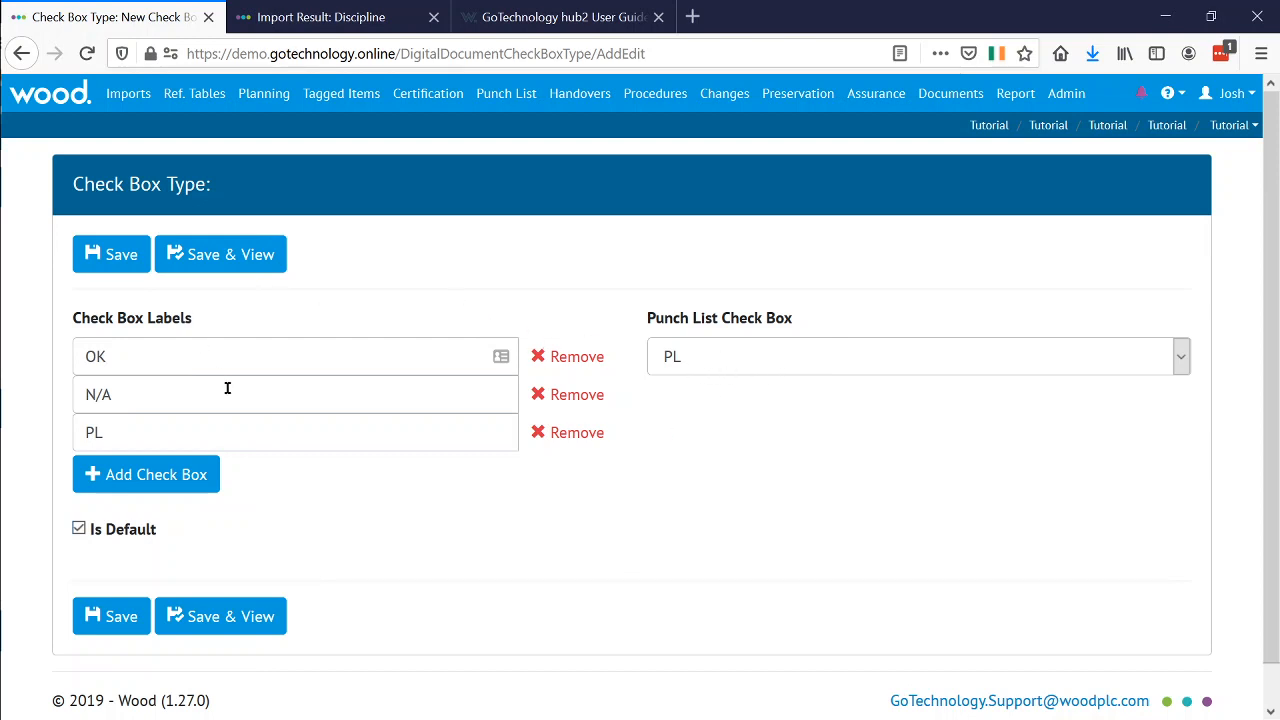
left_click(241, 270)
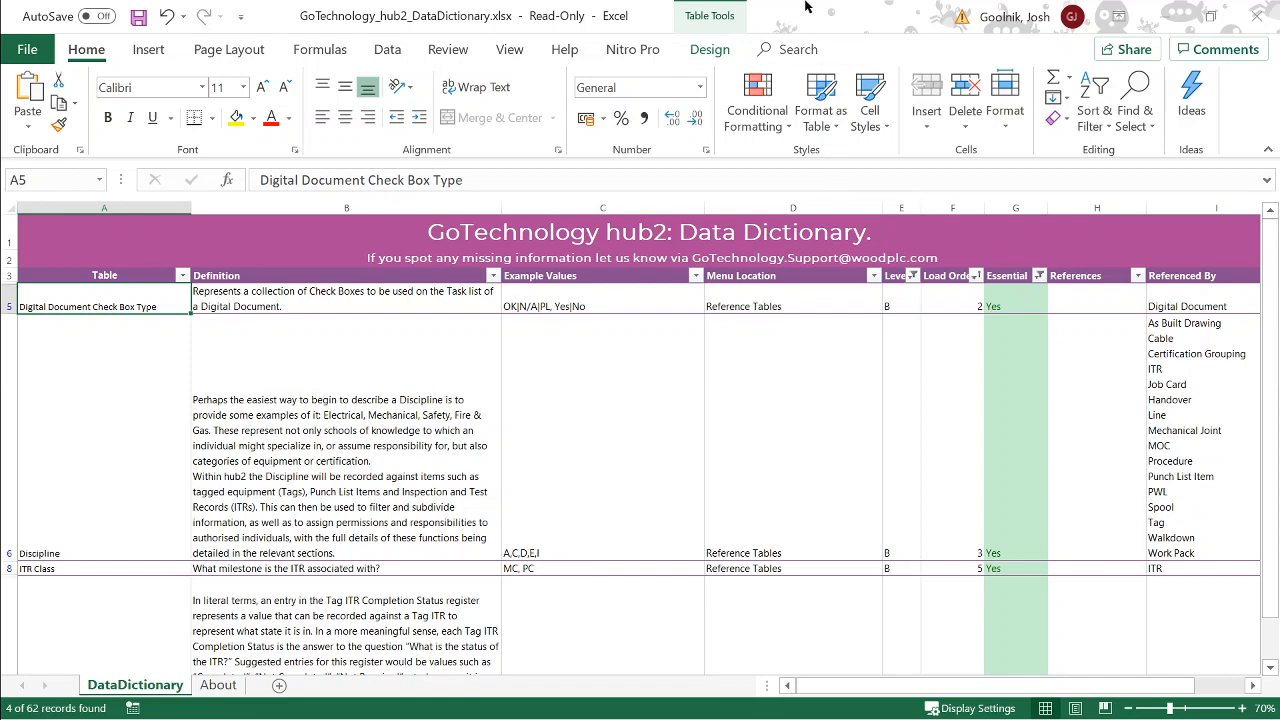
Examine the Discipline, ITR Class and Tag ITR Completion Status entries in the GoTechnology_hub2_DataDictionary.xlsx workbook.
left_click(712, 393)
key("Down")
key("Down")
key("Down")
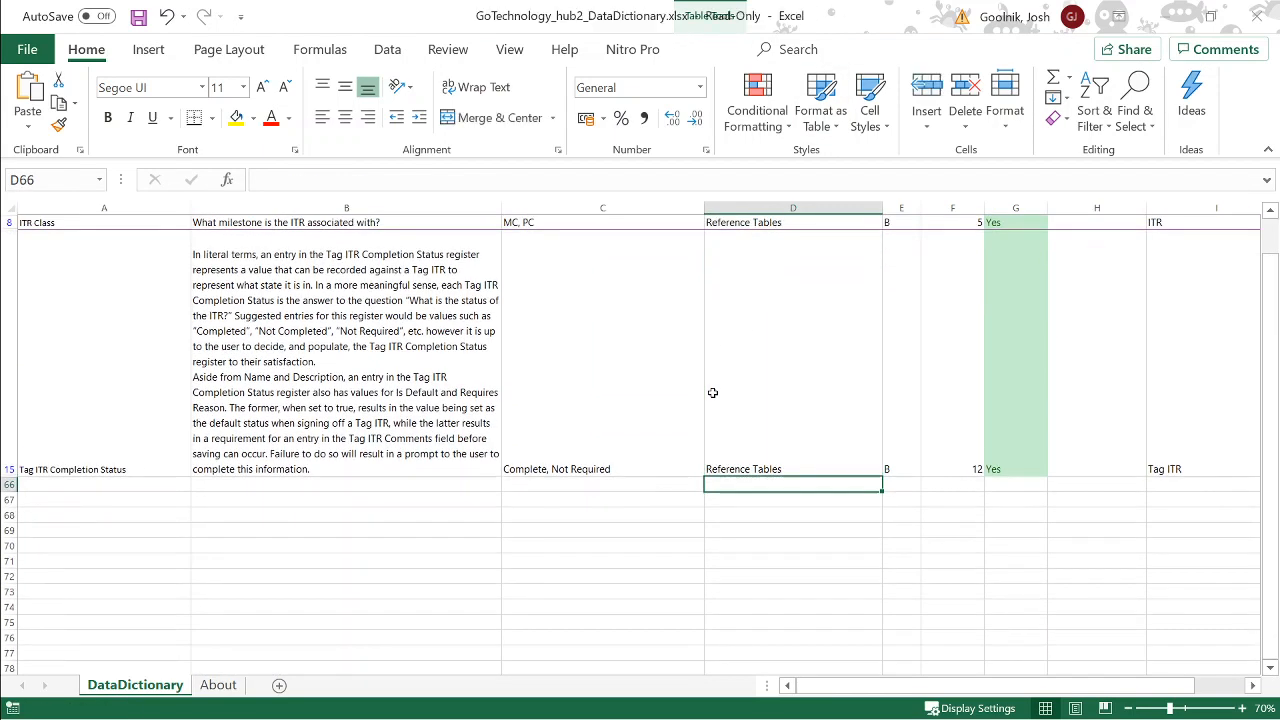
key("Up")
key("Up")
key("Up")
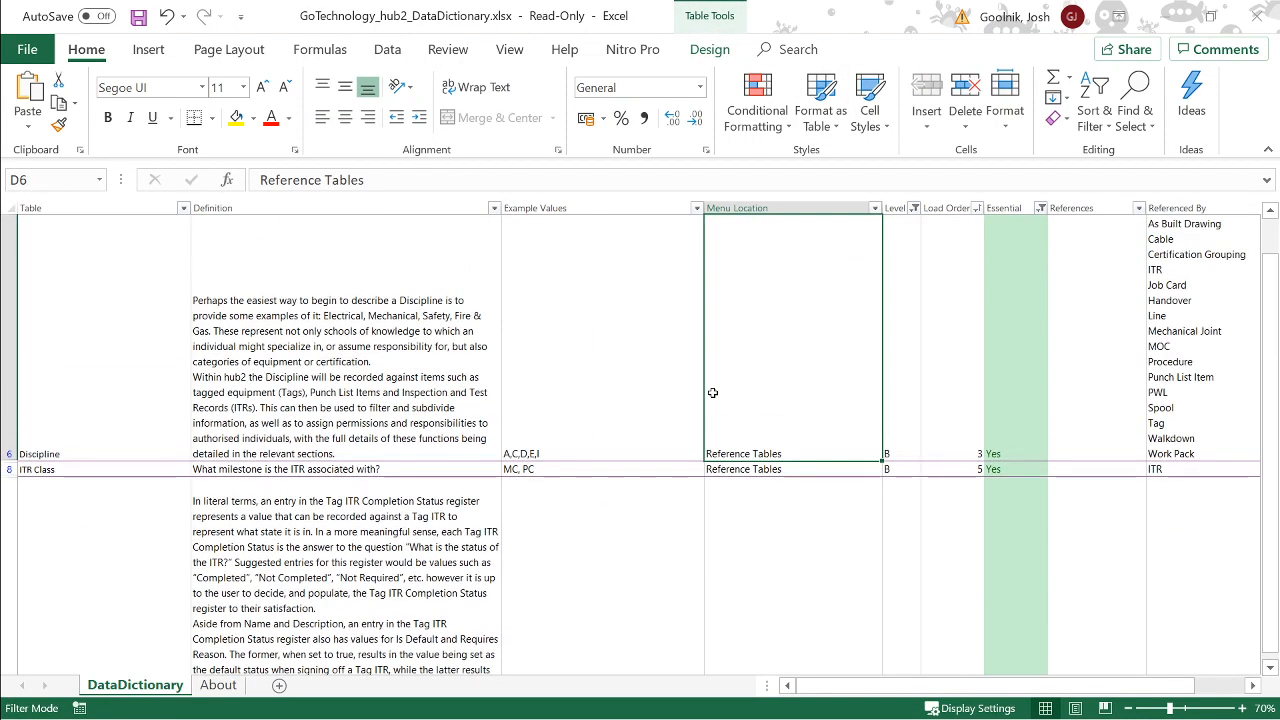
key("Down")
key("Down")
key("Left")
key("Left")
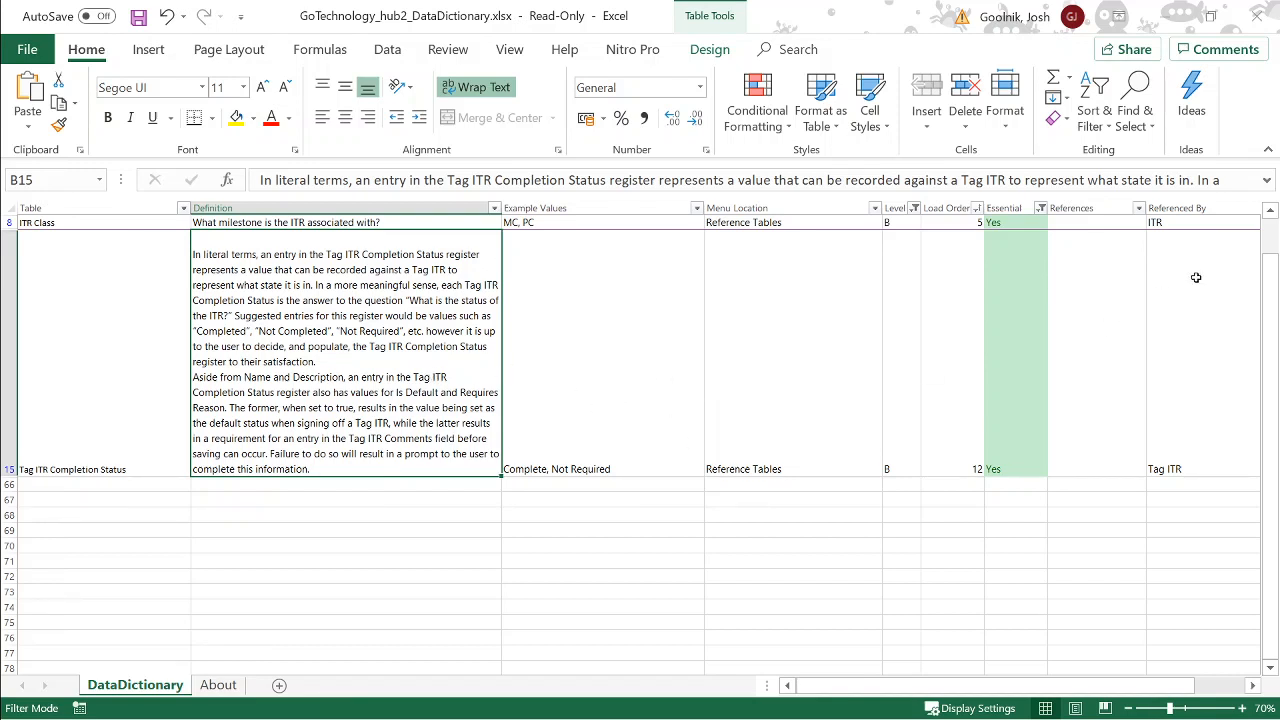
Switch back to GoTechnology hub2 and start a new record in the ITR Classes reference table.
left_click(1173, 14)
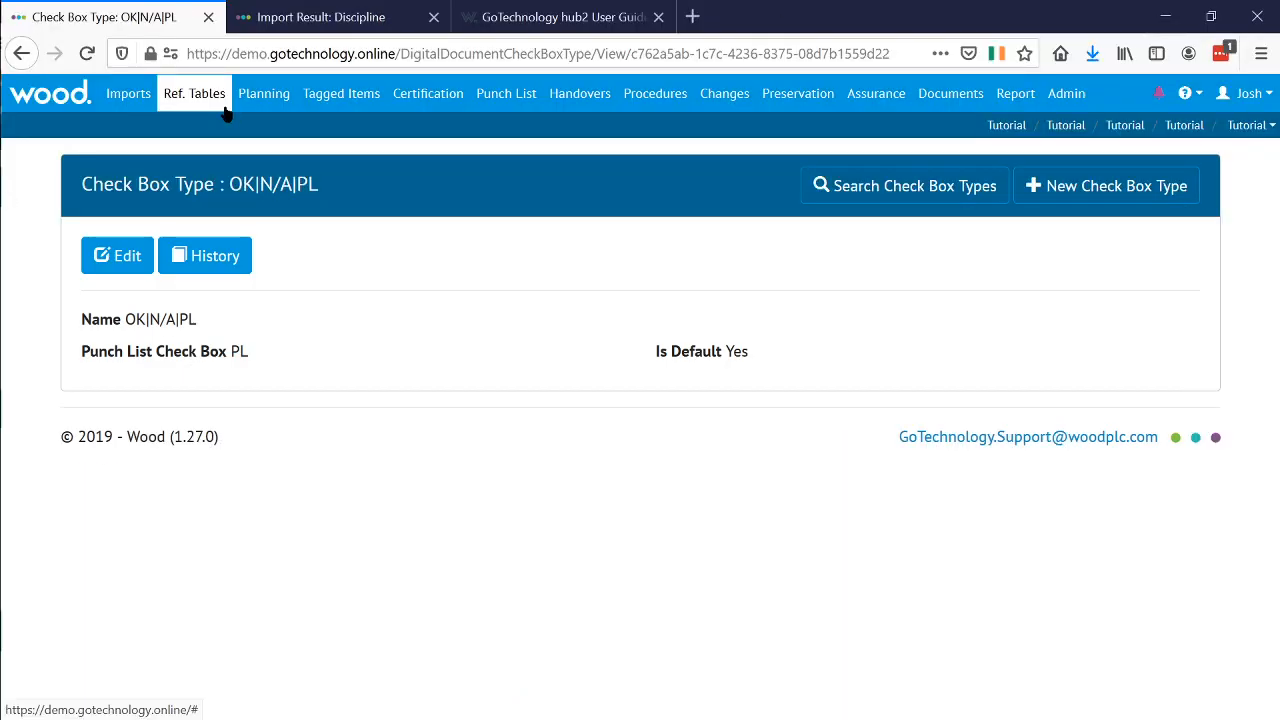
left_click(224, 110)
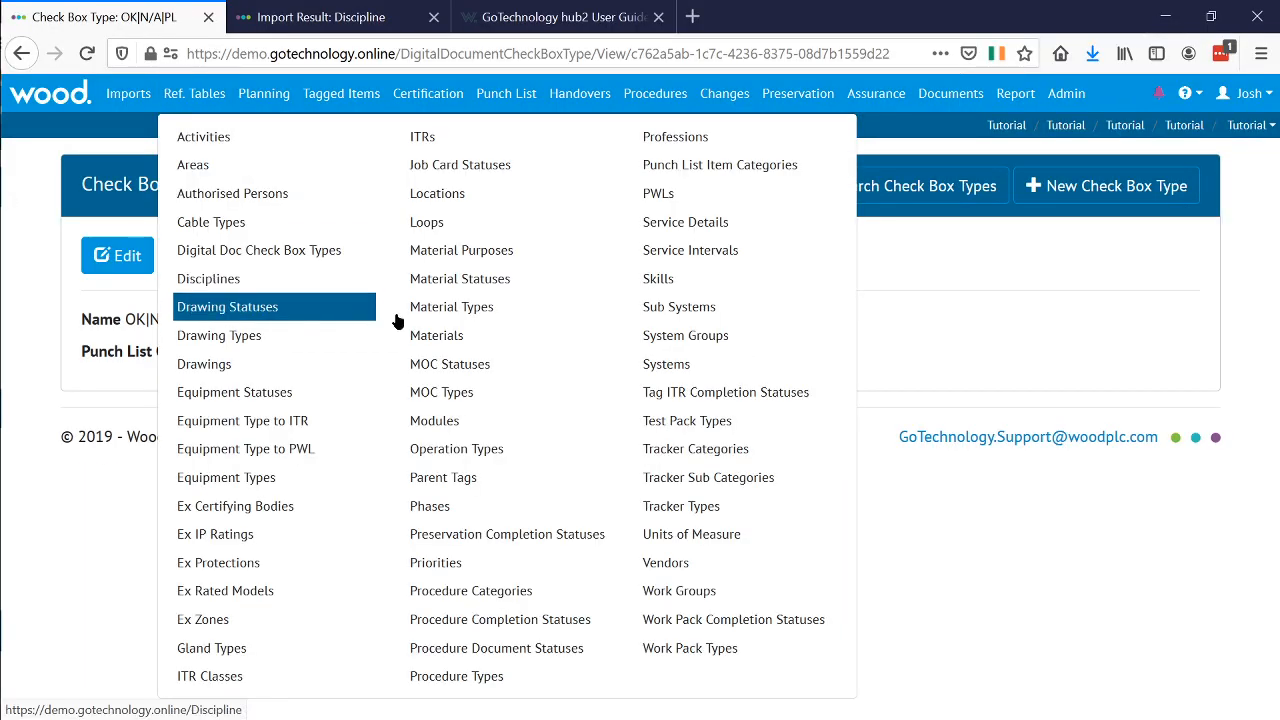
left_click(228, 677)
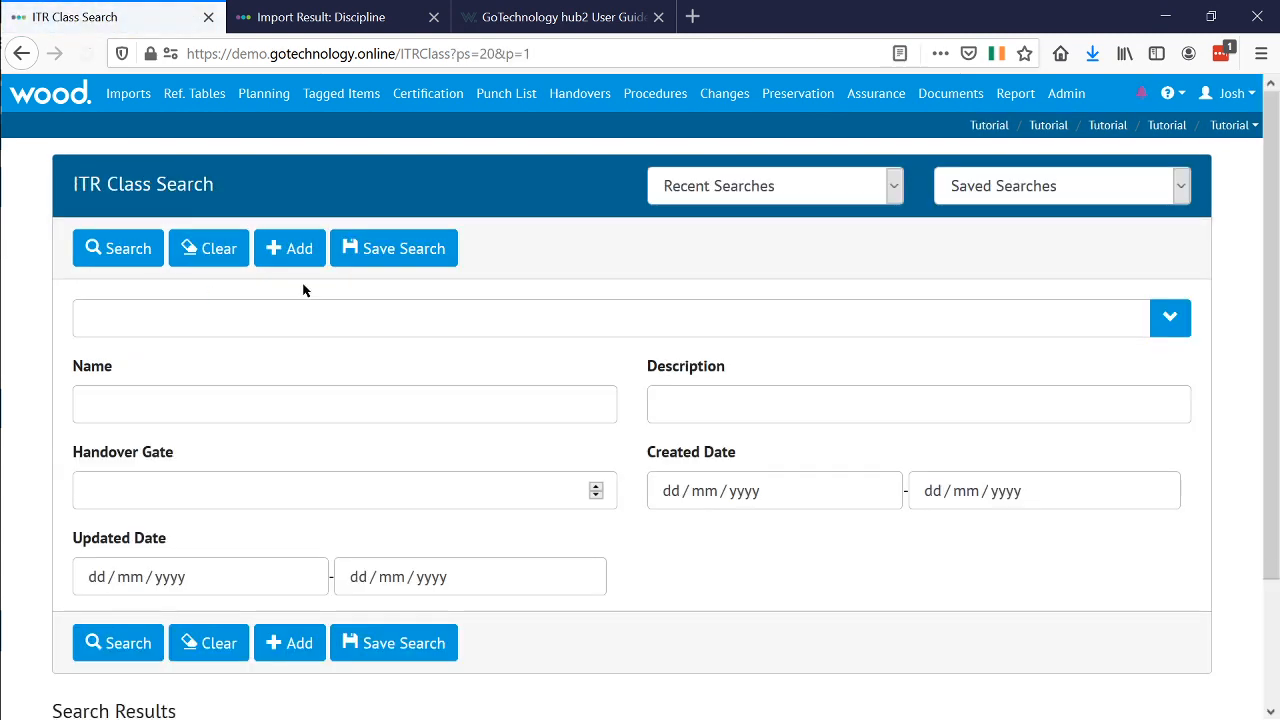
left_click(292, 247)
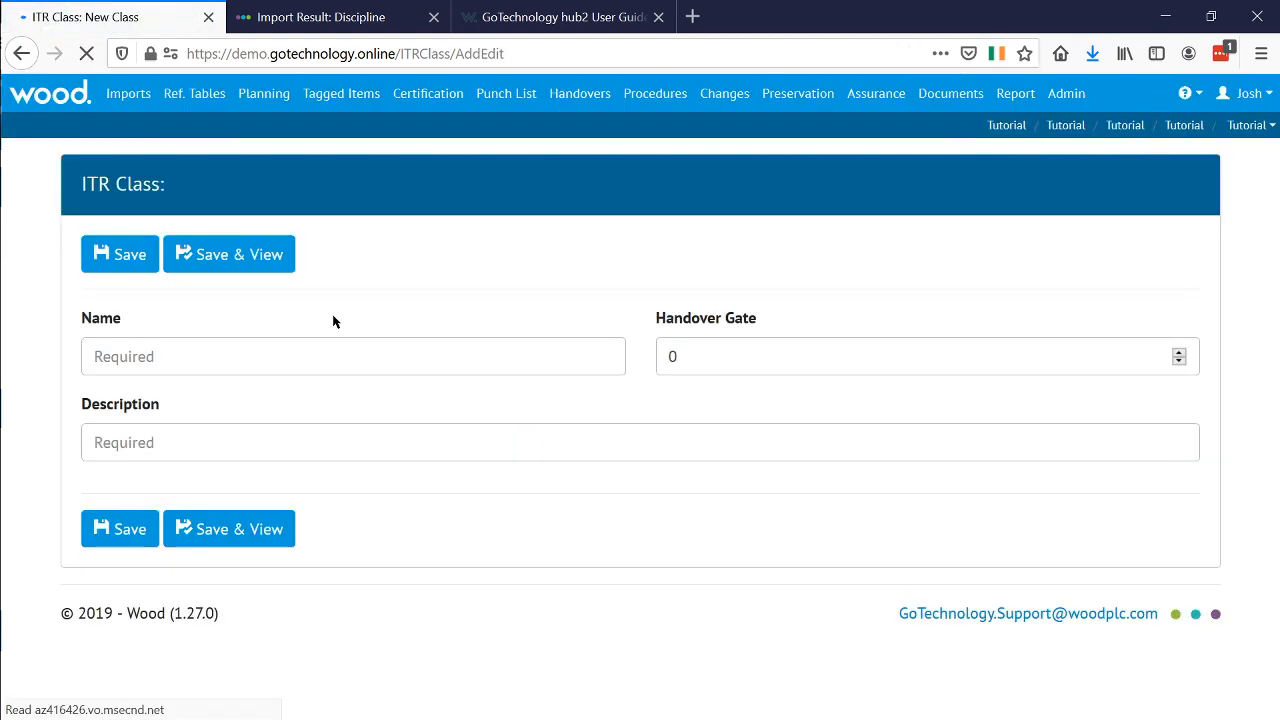
Fill in the new ITR Class with the name MC, description Mechanical Completion and Handover Gate 1.
left_click(339, 349)
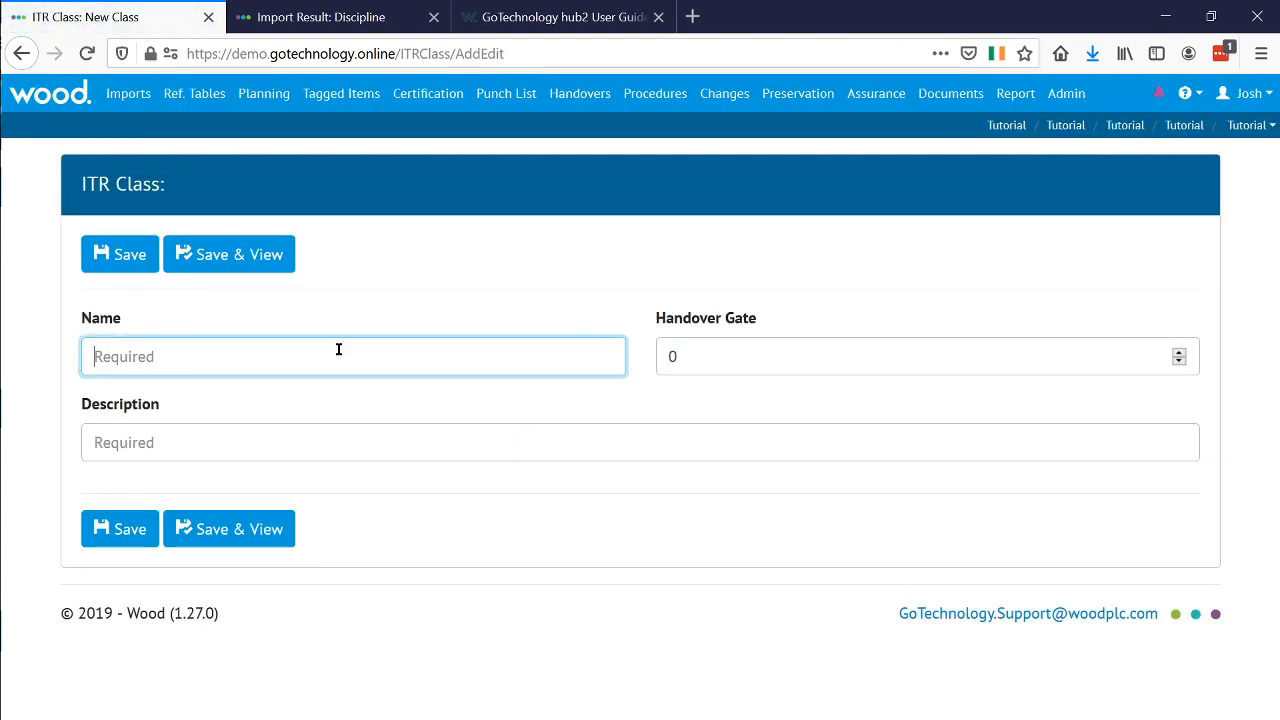
type("MC")
left_click(303, 448)
type("Mechanical Completion")
left_click(686, 366)
key("ctrl+a")
type("1")
left_click(840, 244)
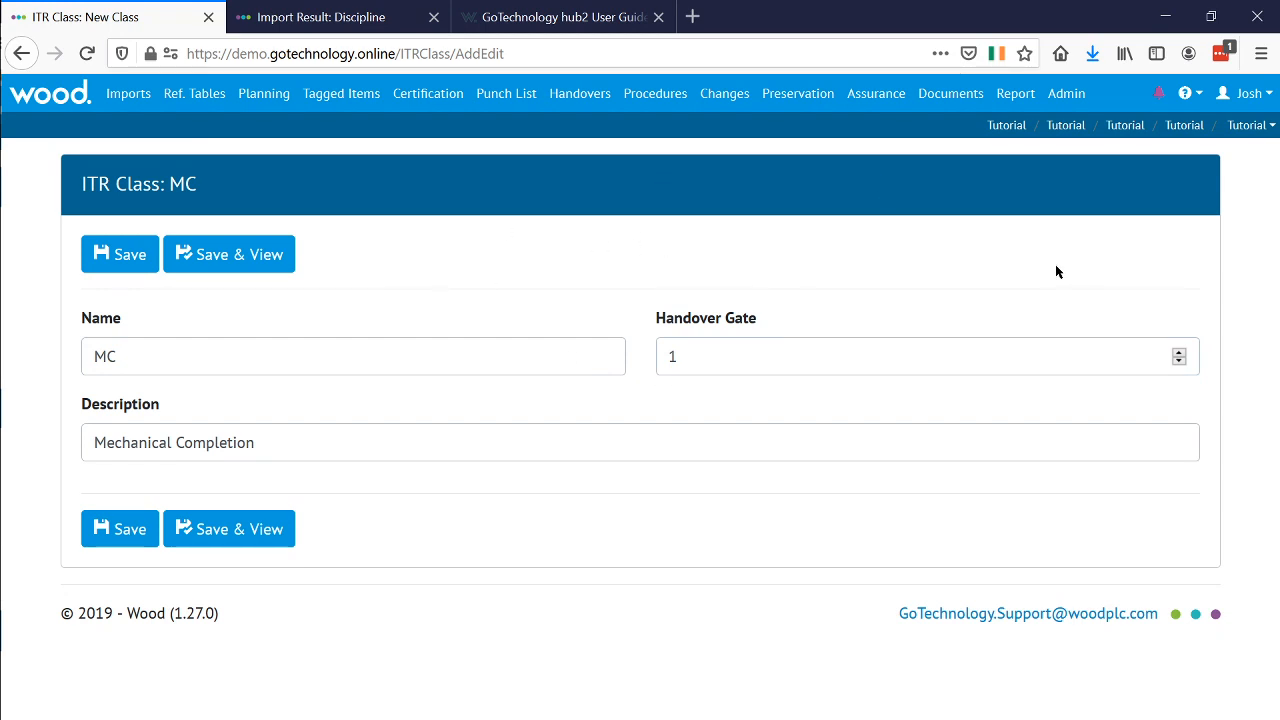
Open the Tutorial Level E record in a separate browser tab and examine the handover gates of its Handover Types.
left_click(1066, 93)
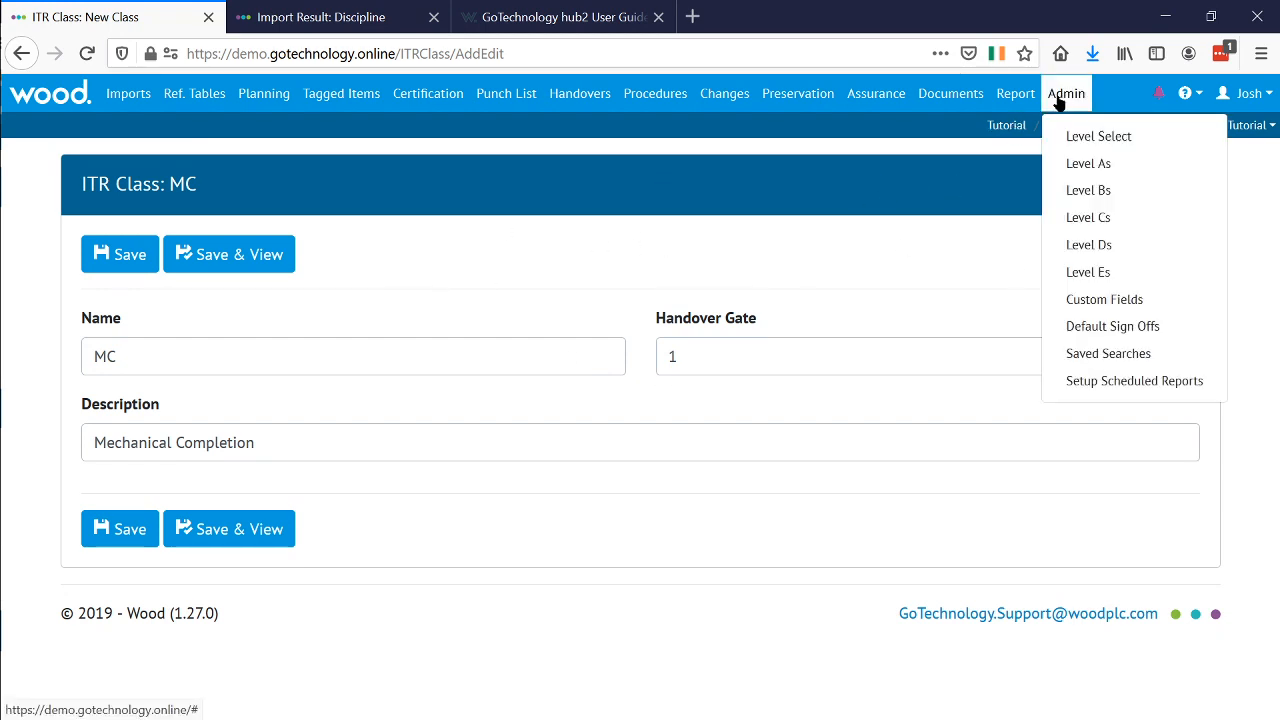
left_click(1088, 245, "ctrl")
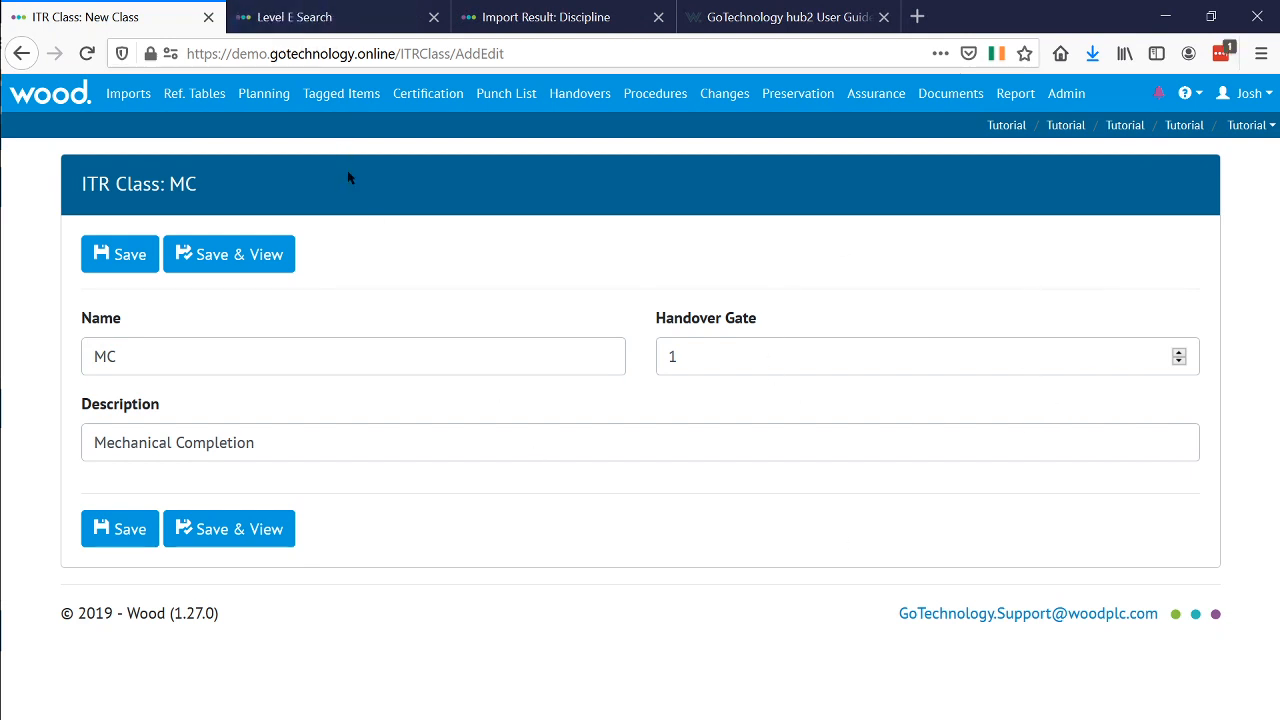
left_click(317, 17)
left_click_drag(1276, 211, 1197, 631)
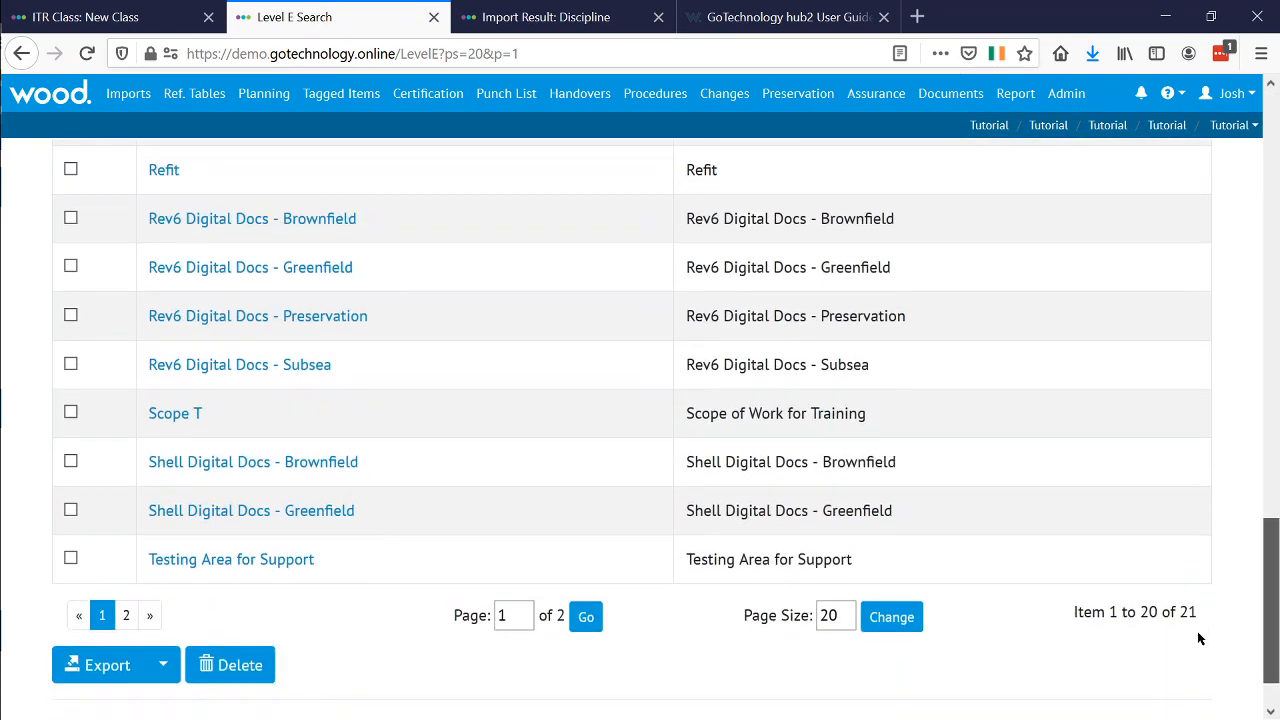
left_click(128, 621)
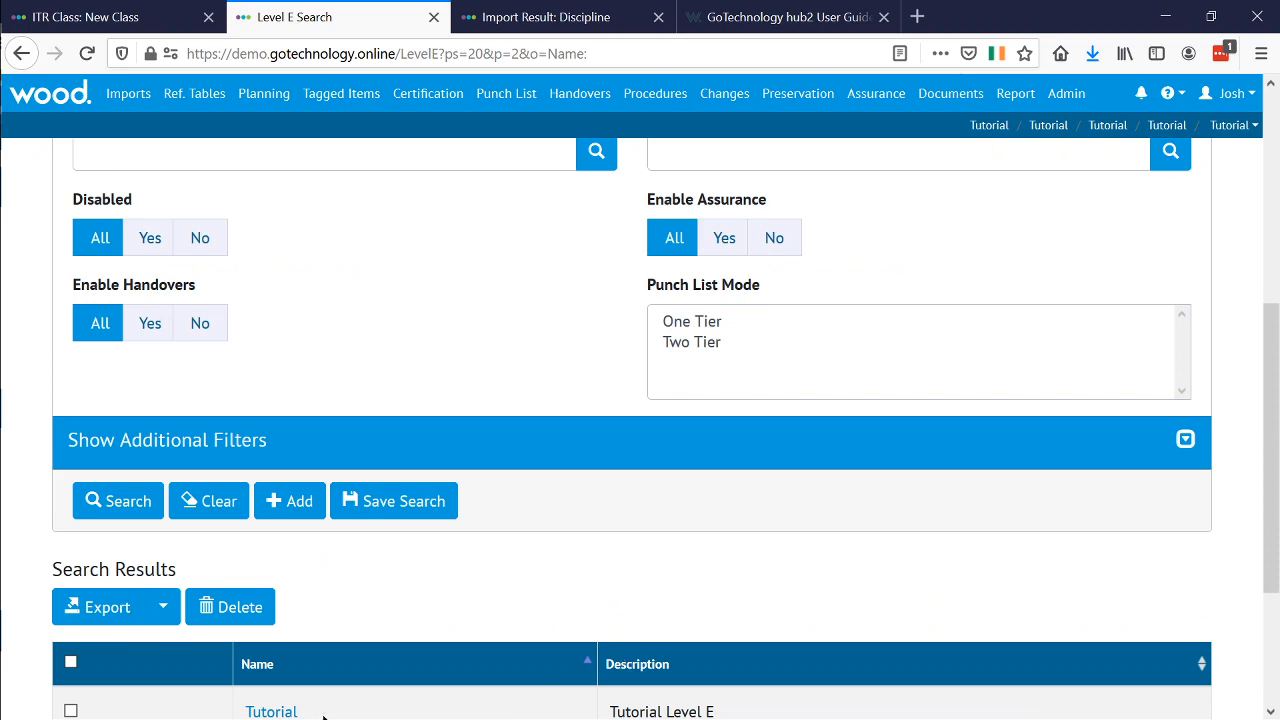
left_click(290, 713)
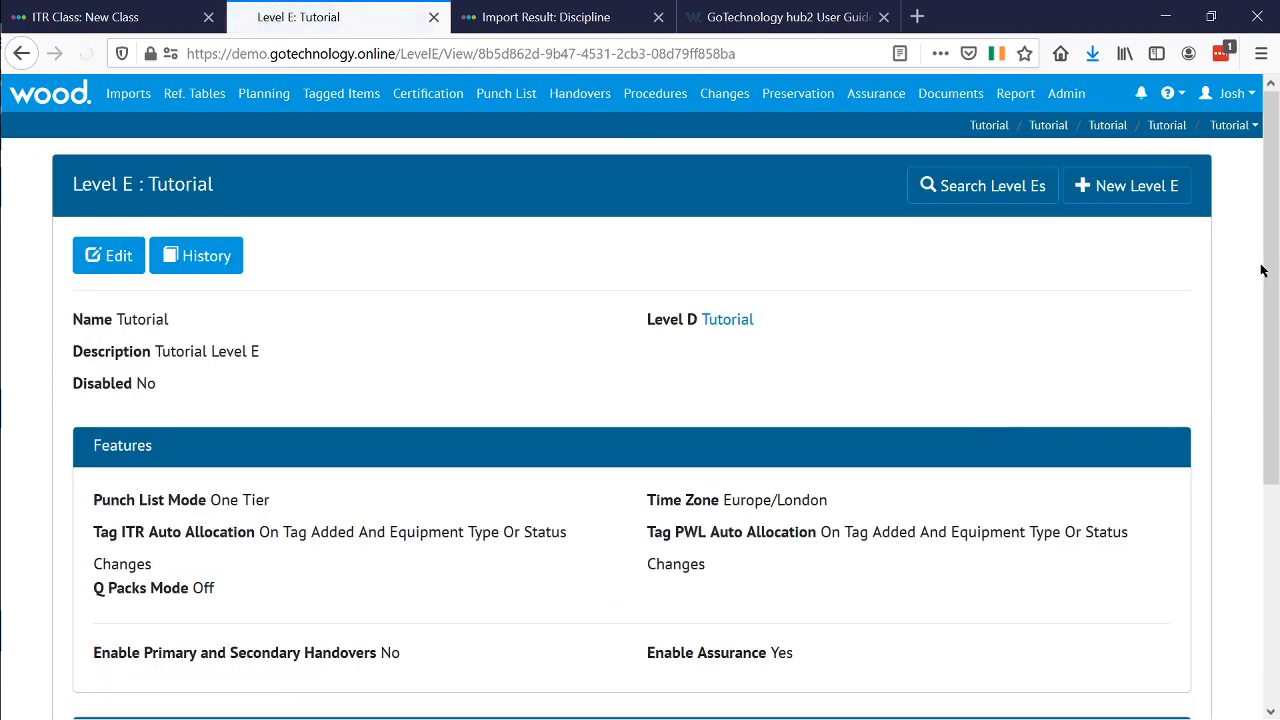
left_click_drag(1268, 272, 1268, 604)
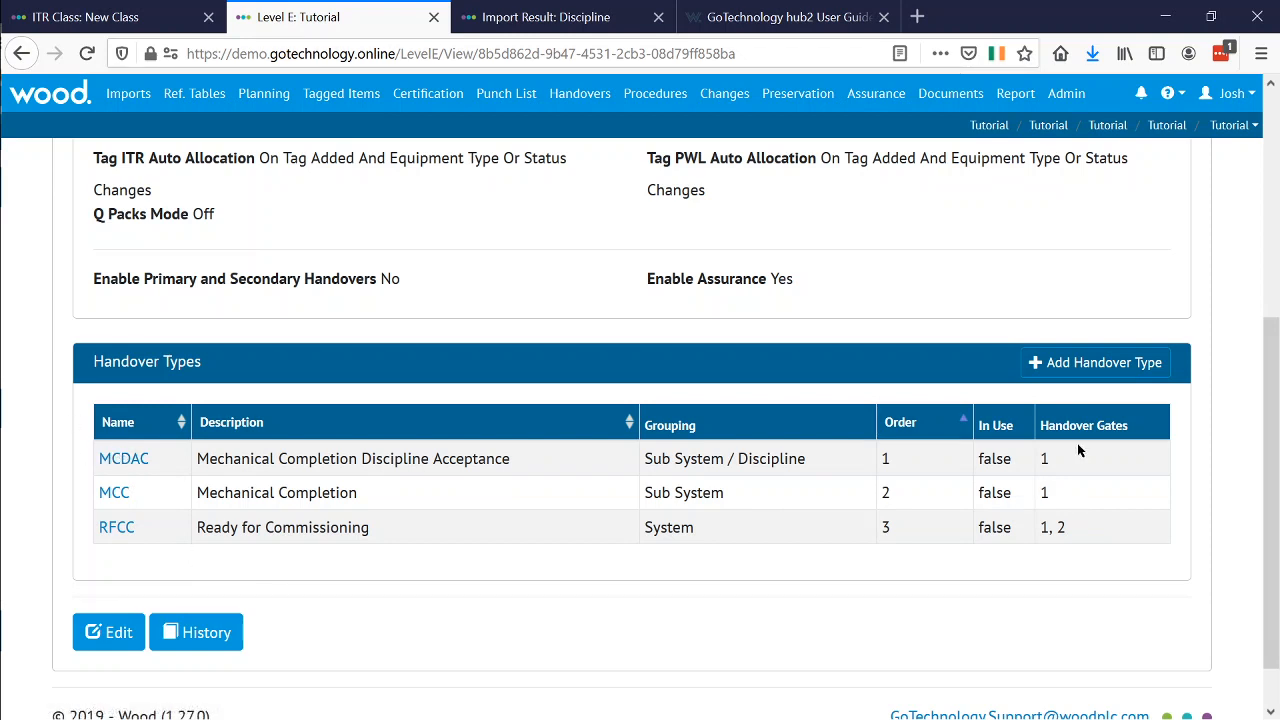
Compare the MC class's handover gate with the Tutorial Level E Handover Types, then save and view the ITR Class.
left_click(90, 17)
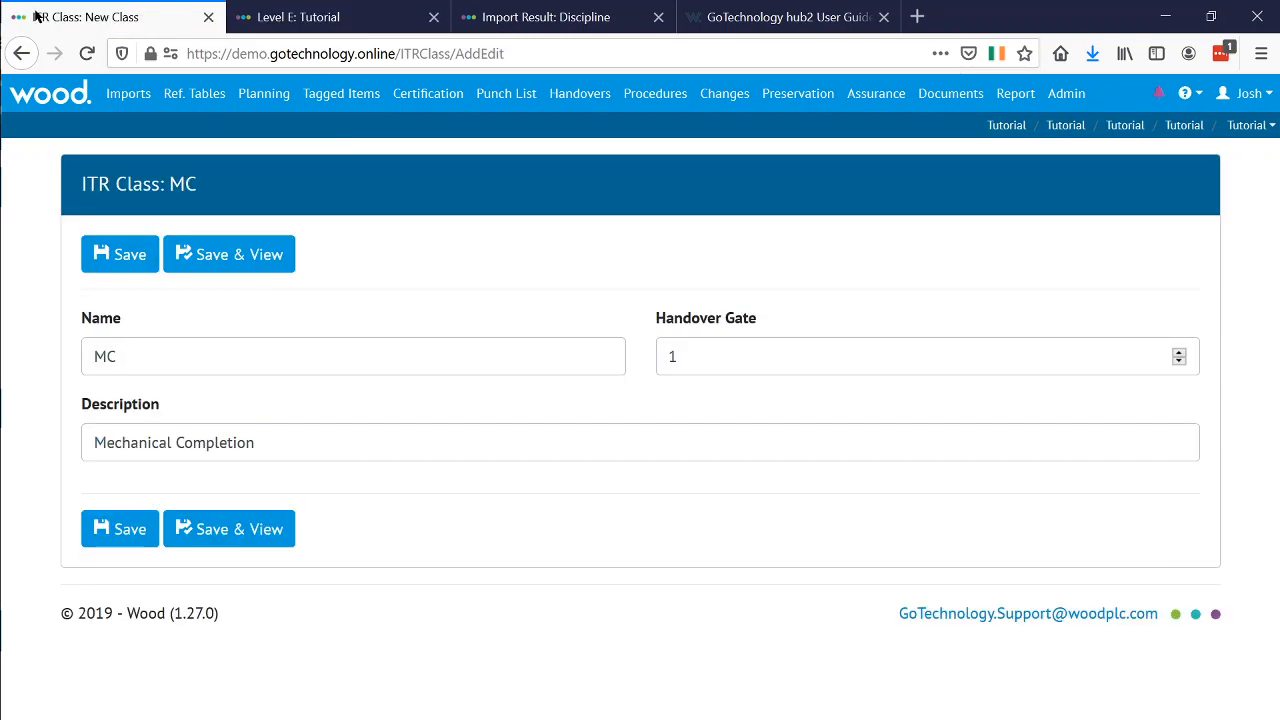
left_click(300, 17)
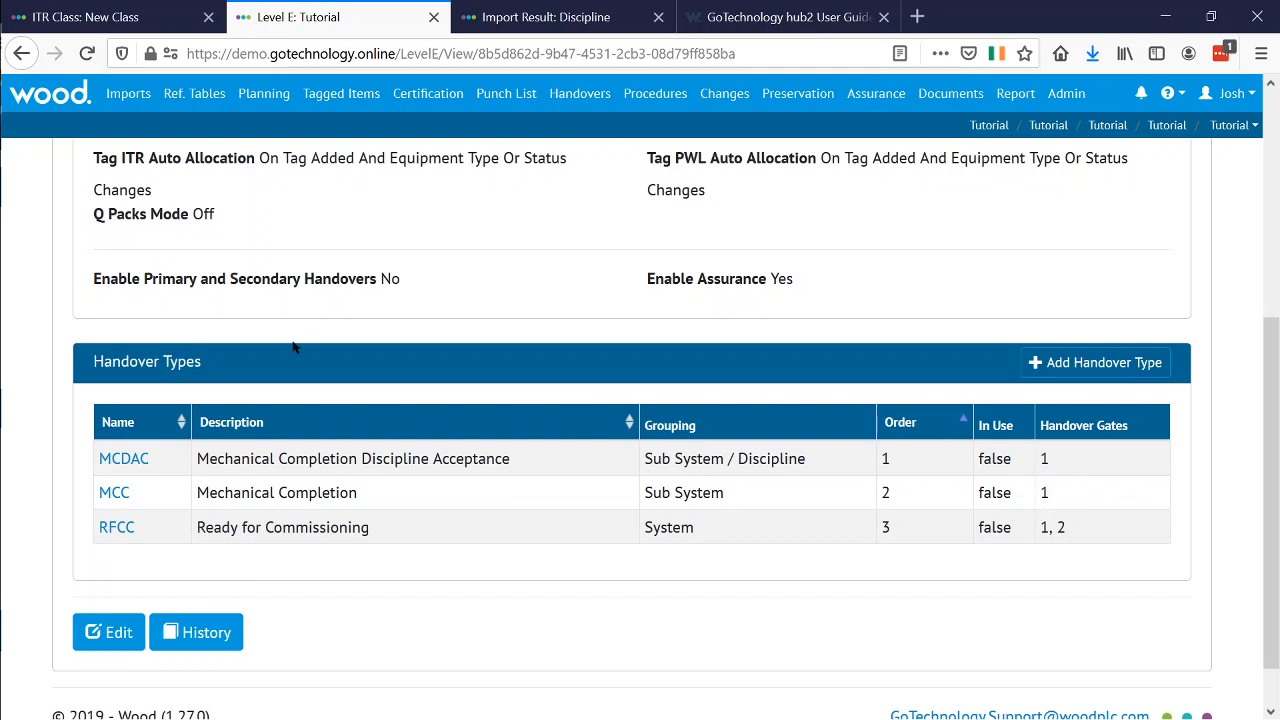
left_click(125, 17)
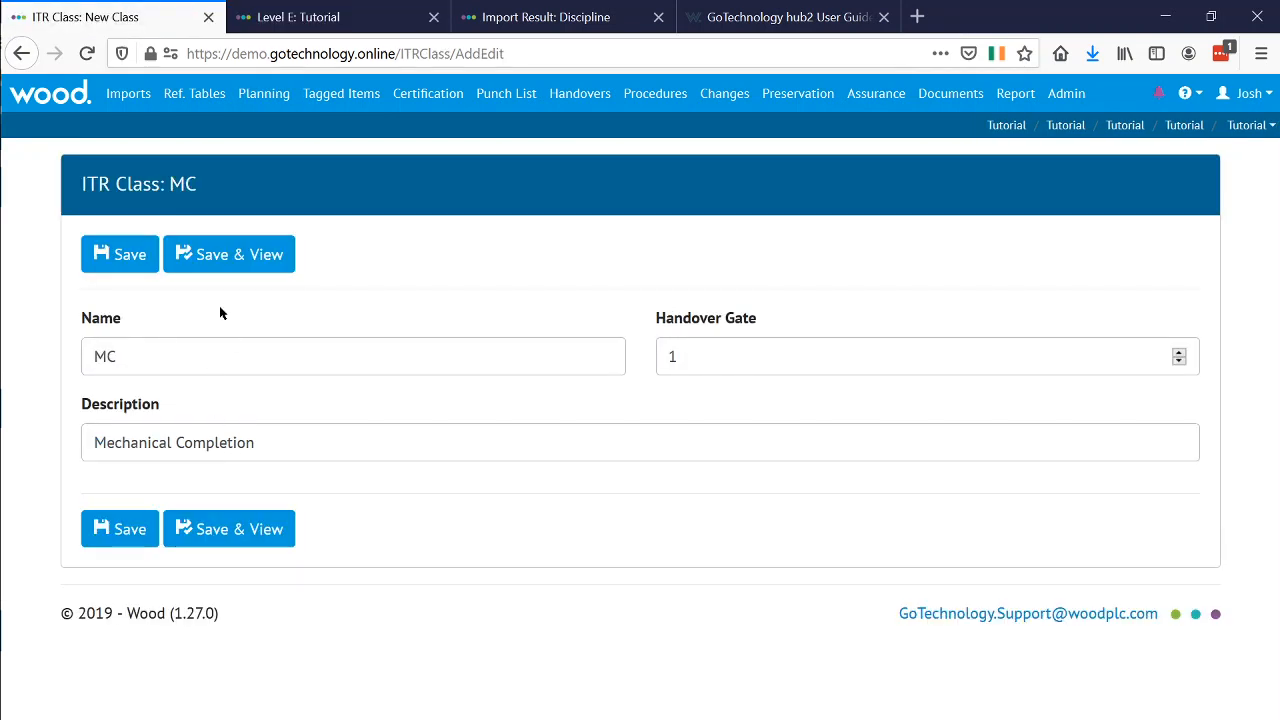
left_click(222, 264)
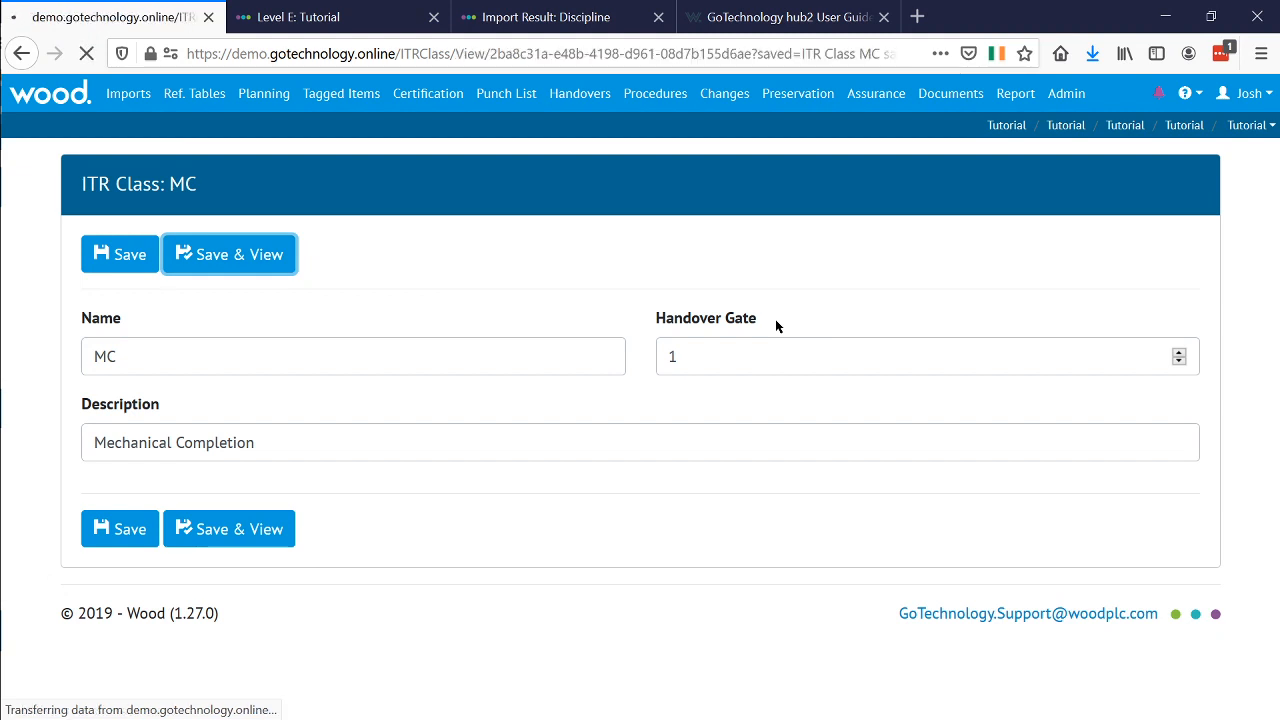
Create an ITR Class named PC with Handover Gate 2 and description Pre-Commissioning, saving and viewing it.
left_click(1128, 186)
left_click(169, 357)
type("PC")
key("Tab")
type("2")
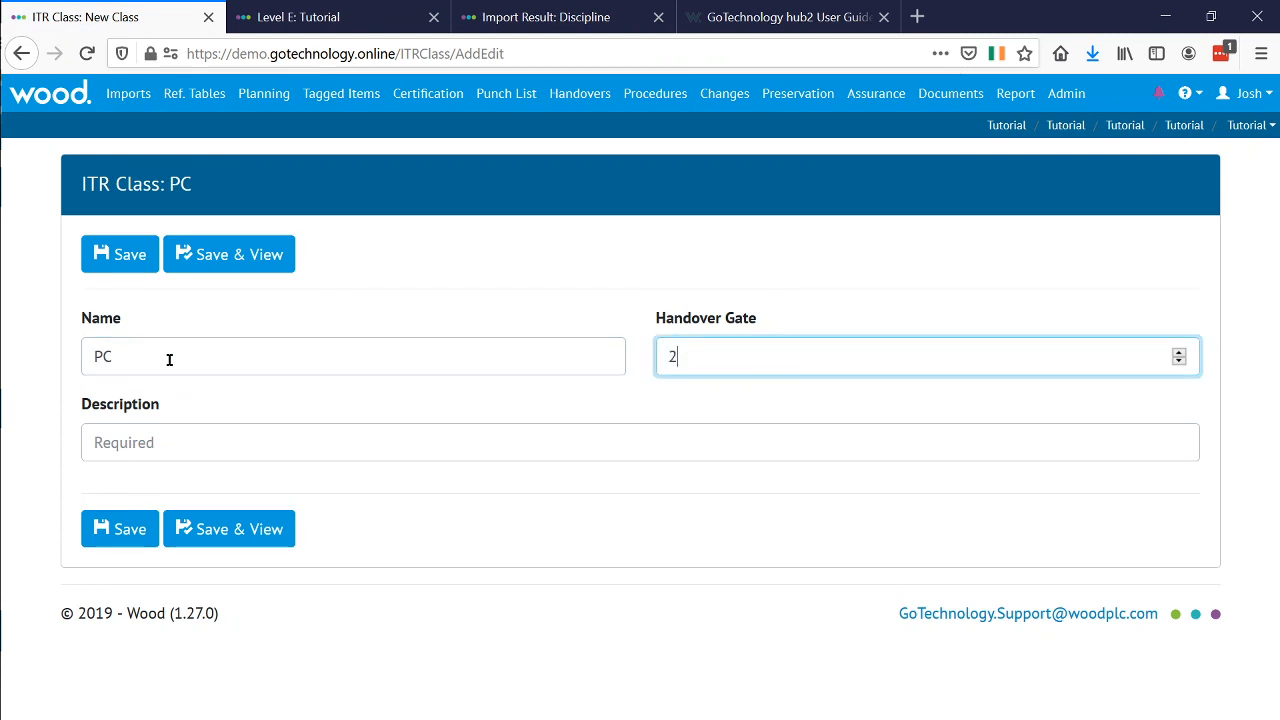
left_click(156, 451)
type("P")
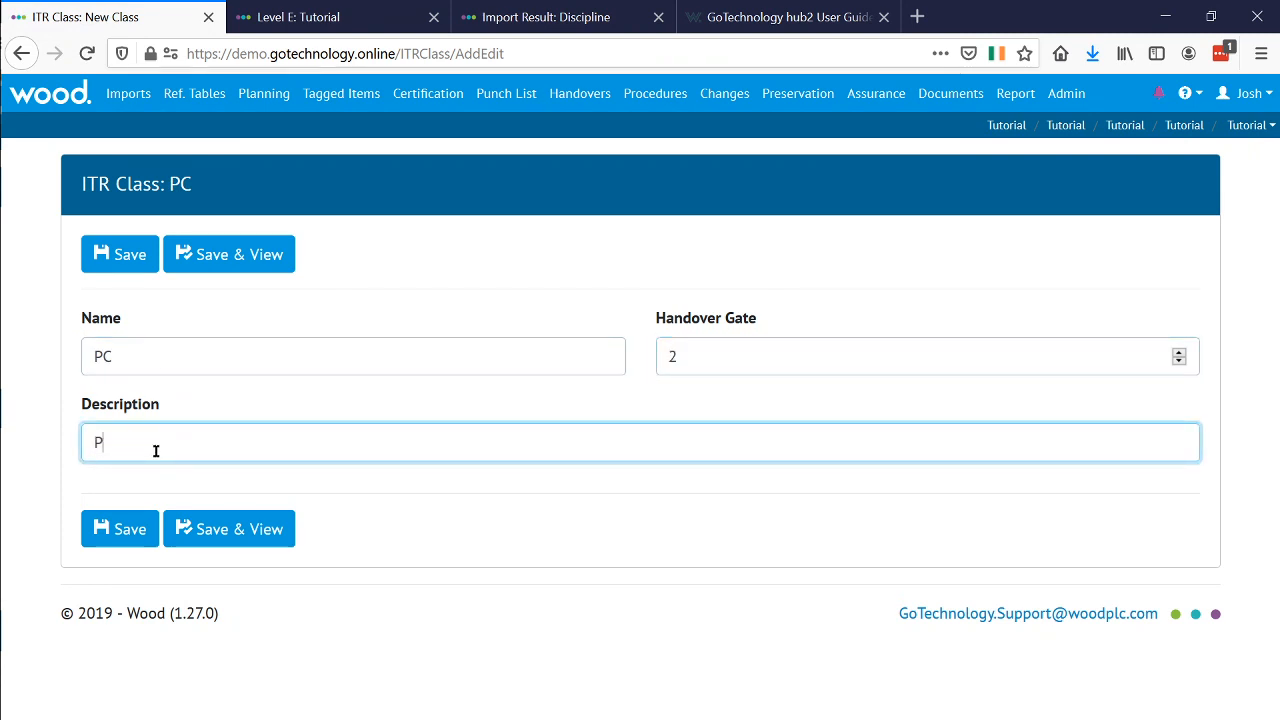
type("re-Commissioning")
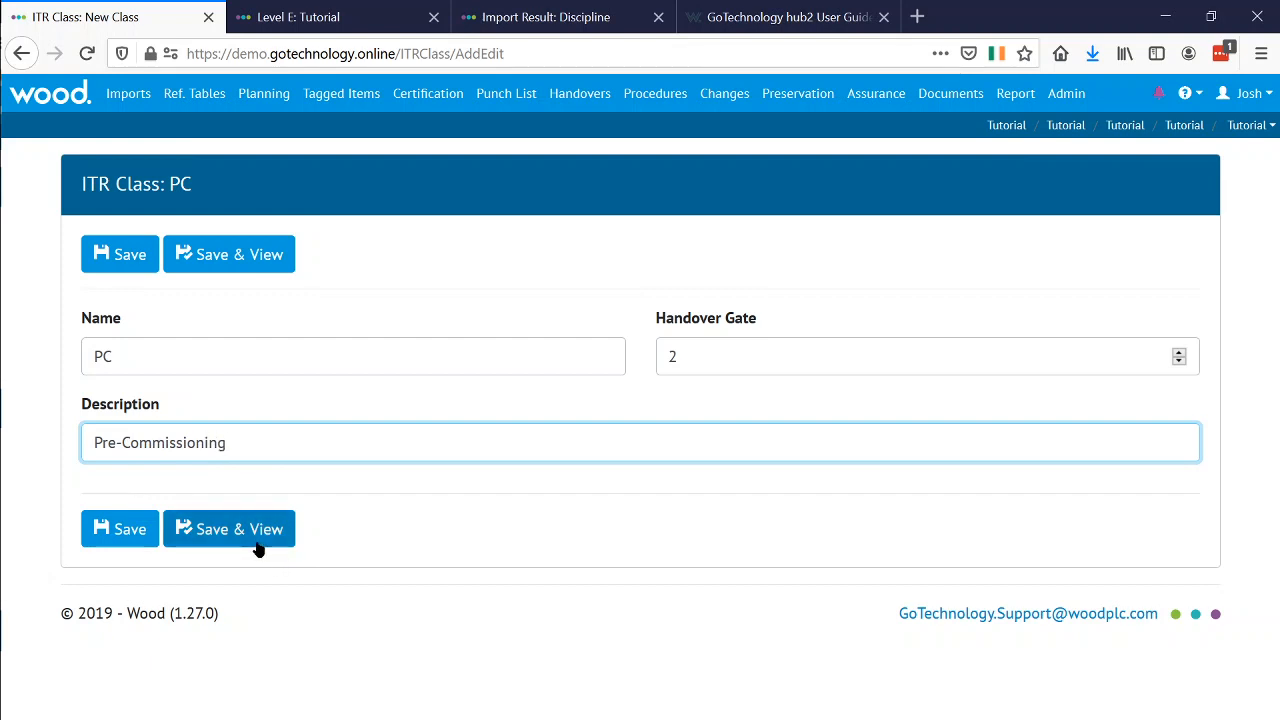
left_click(258, 543)
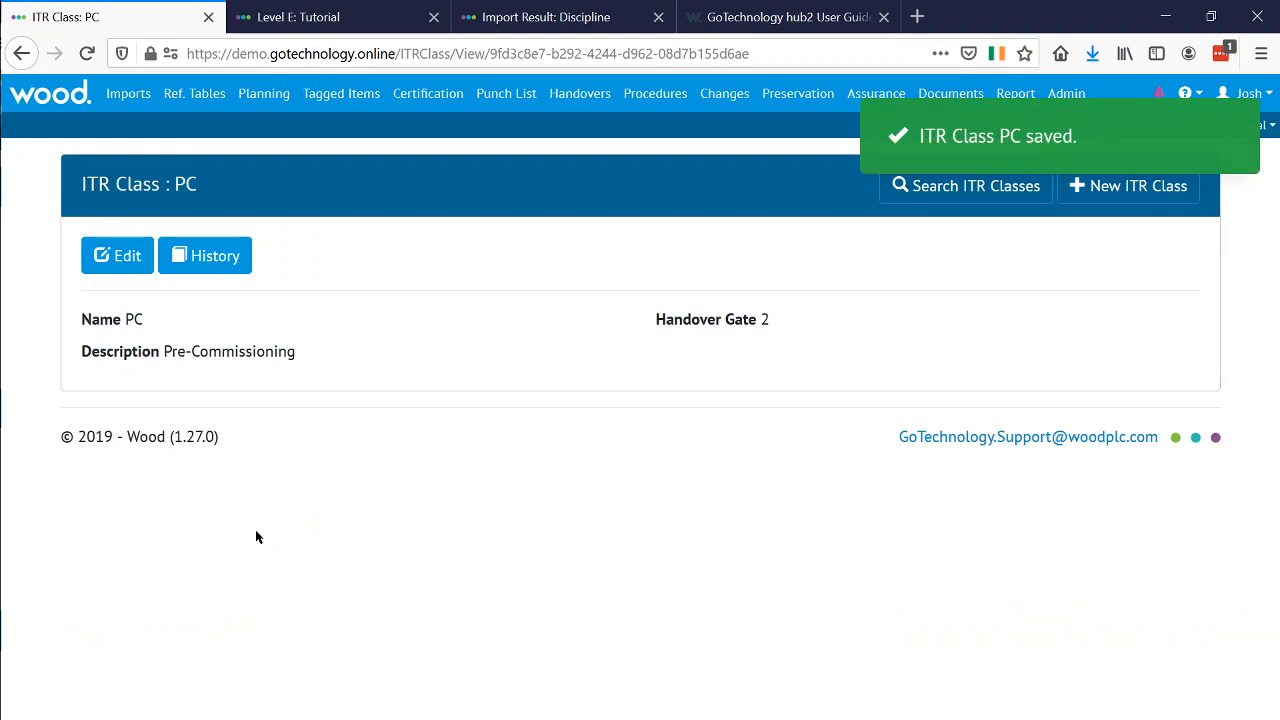
Check the handover gates in the Tutorial Level E record, and start a new record in the Tag ITR Completion Statuses reference table.
left_click(285, 18)
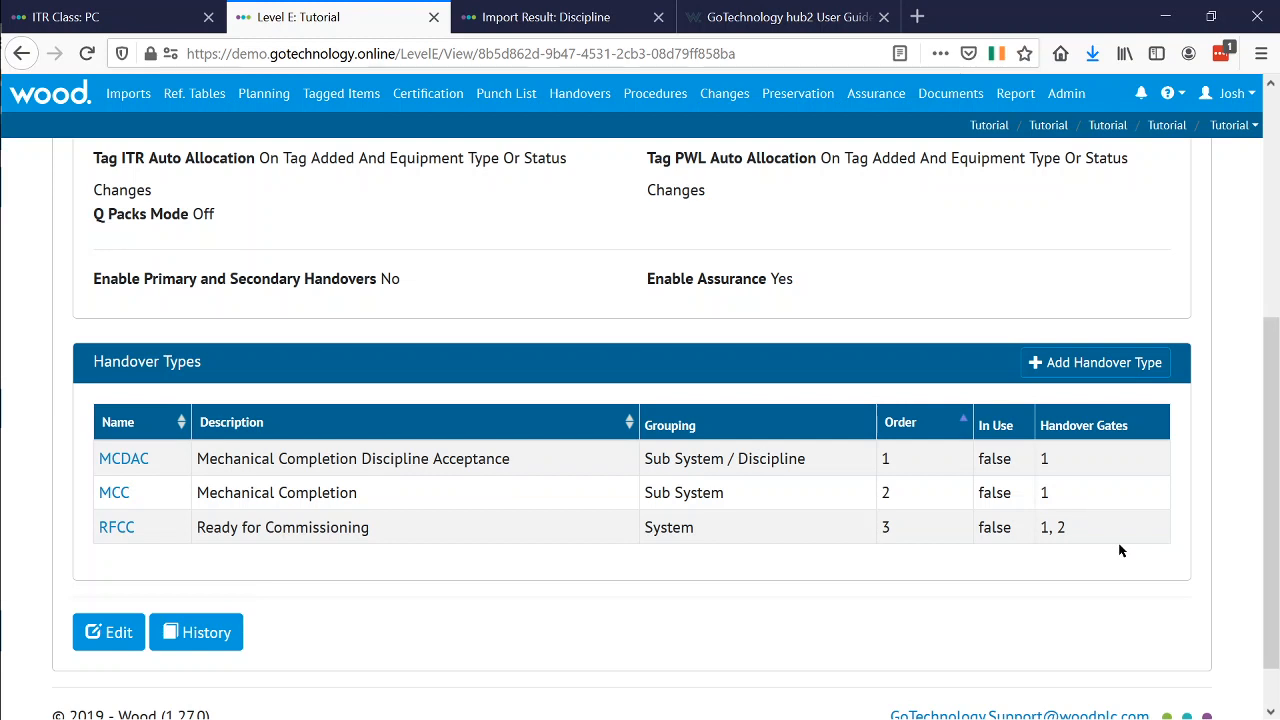
left_click(100, 17)
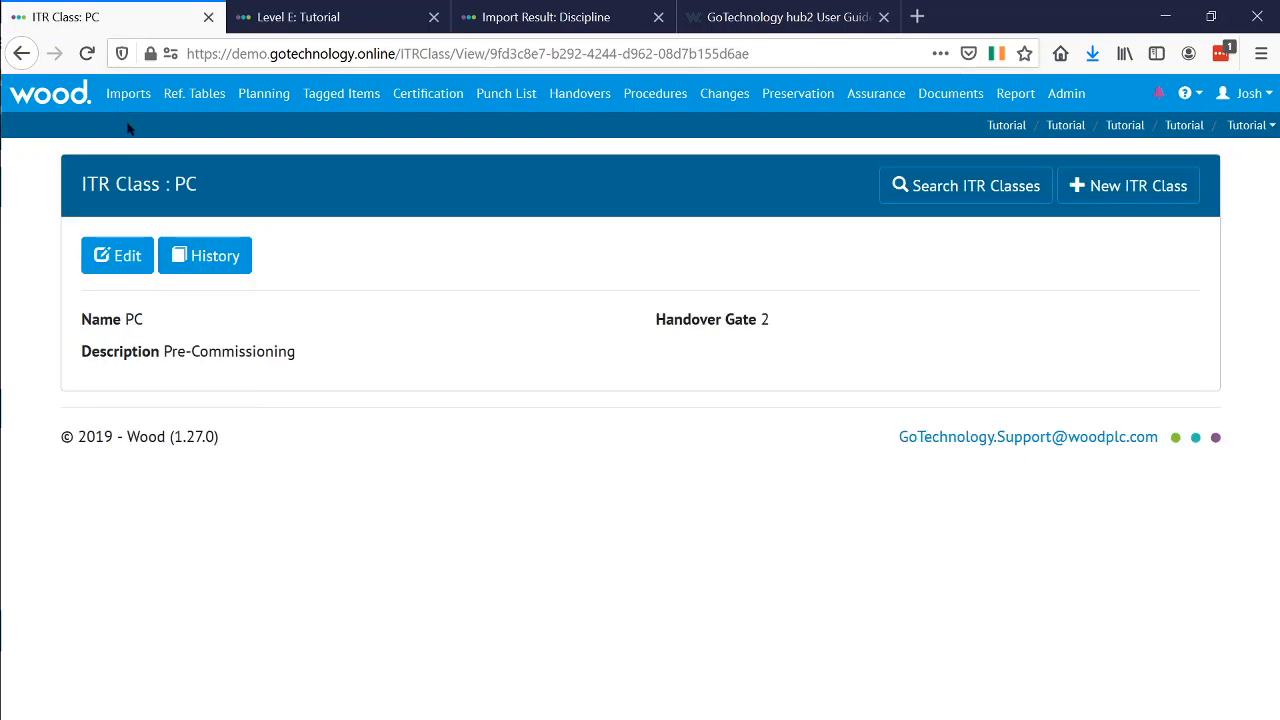
left_click(192, 93)
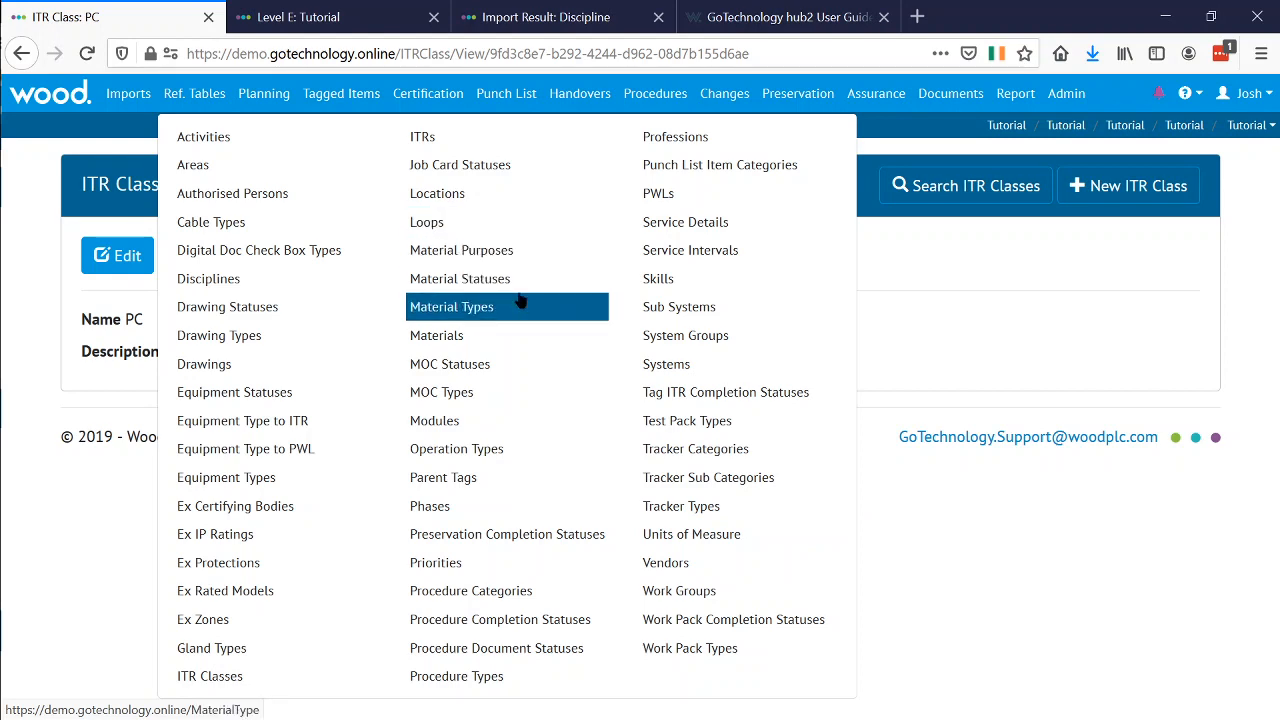
left_click(759, 404)
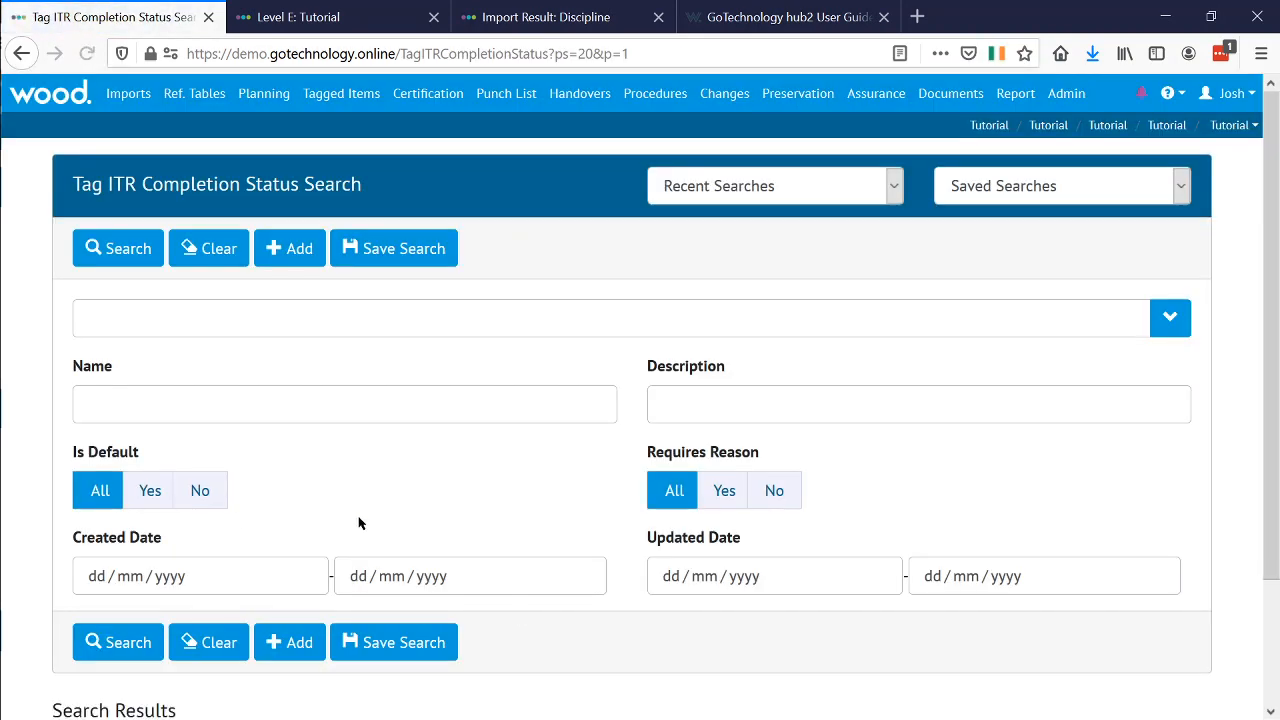
scroll(352, 523, "down", 3)
left_click(313, 500)
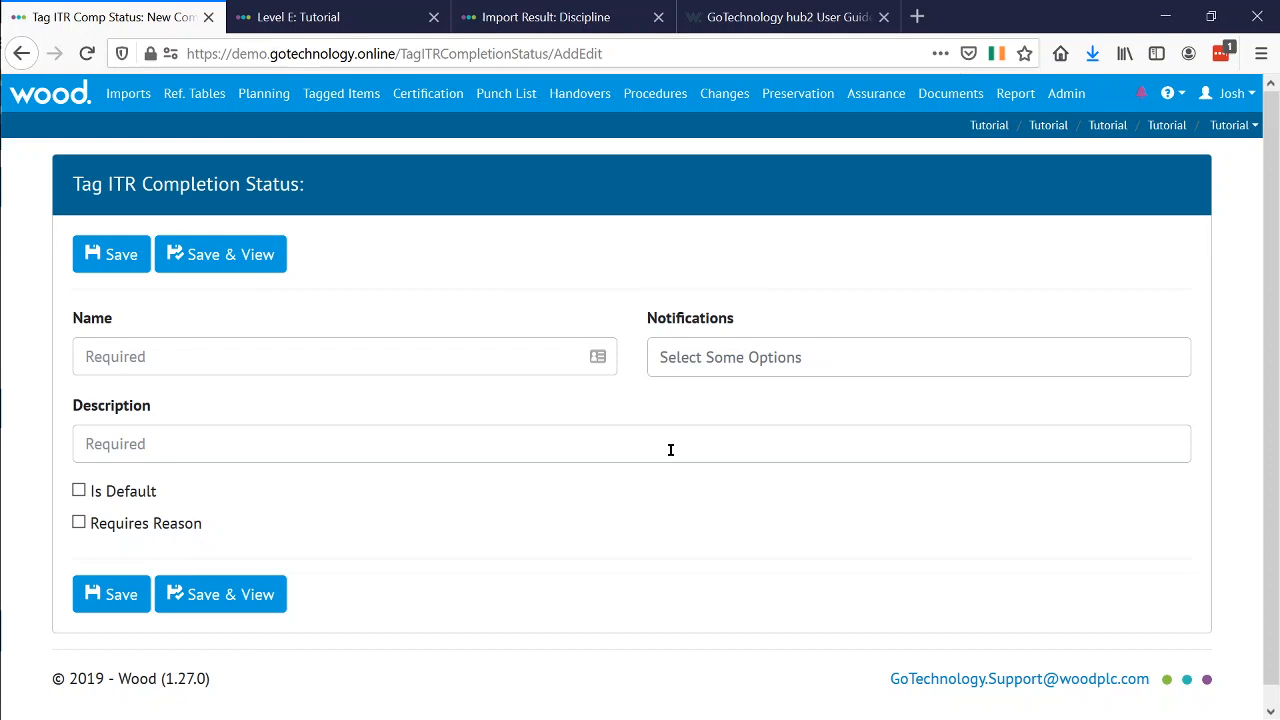
Name the new status Complete and enter the description "The checksheet has been fully completed and signed off.".
left_click(490, 358)
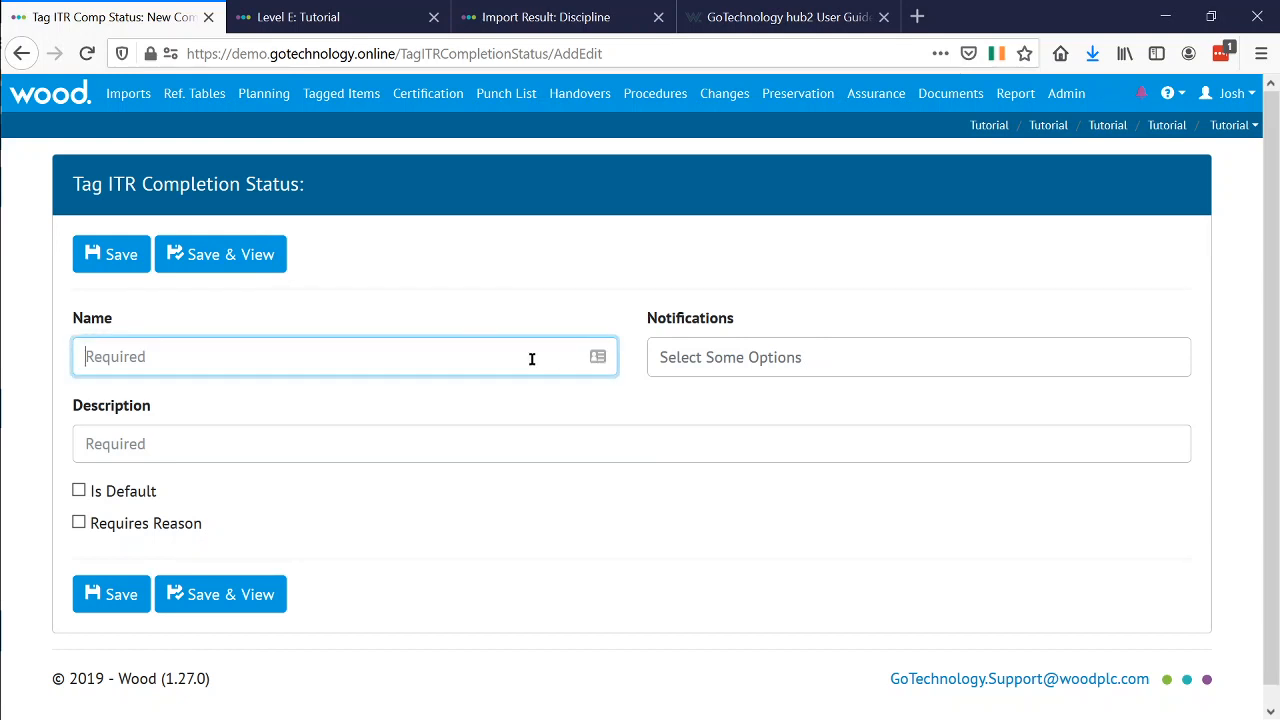
type("Comp")
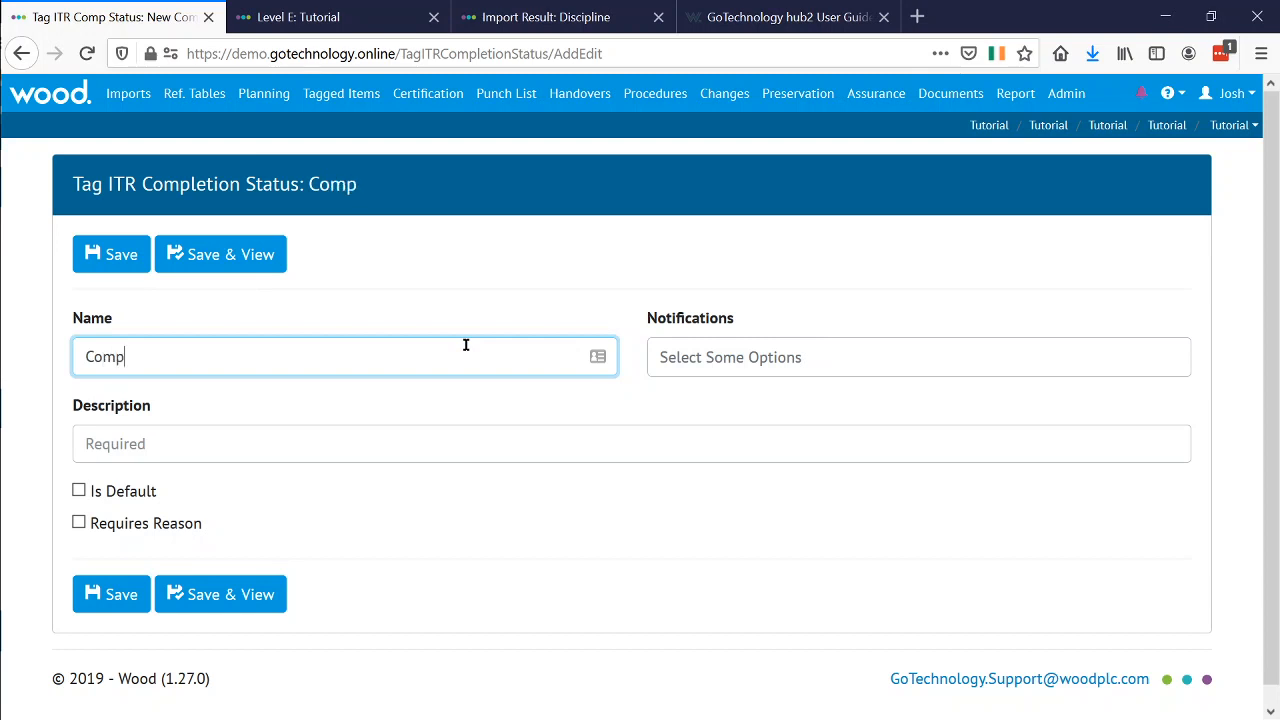
type("lete")
left_click(505, 432)
type("The checkshe")
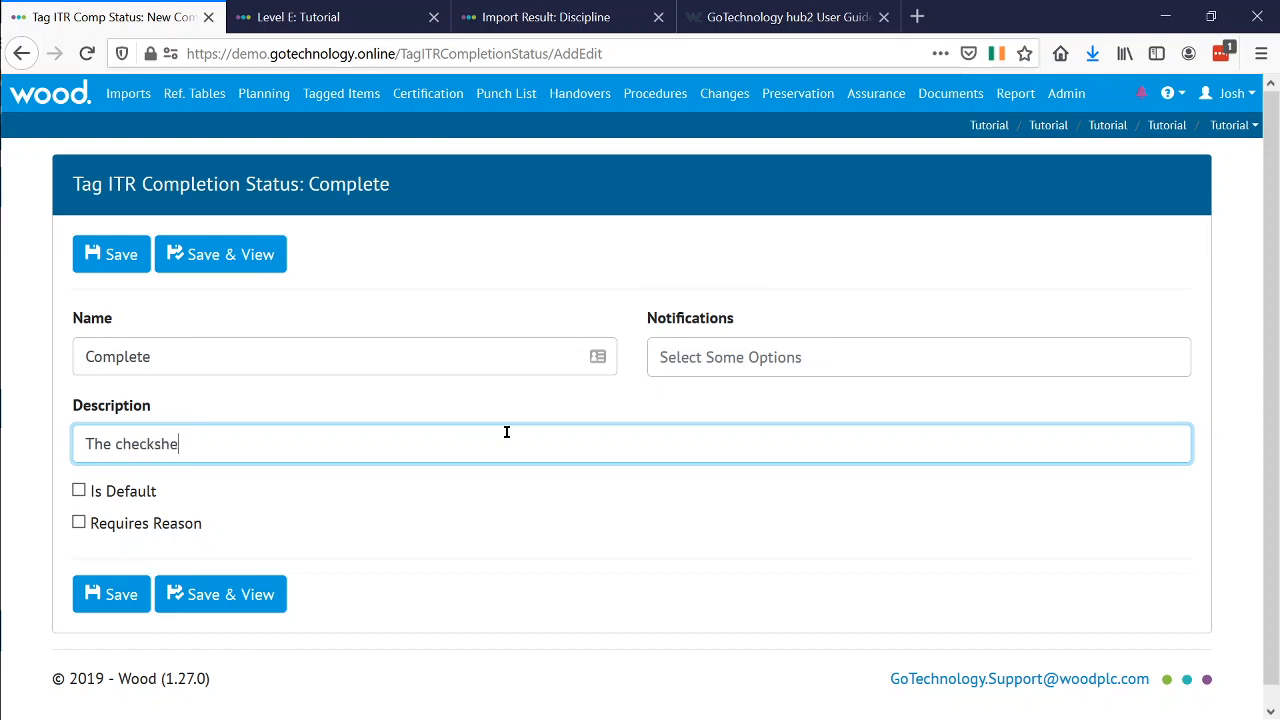
type("et has been fully completed an")
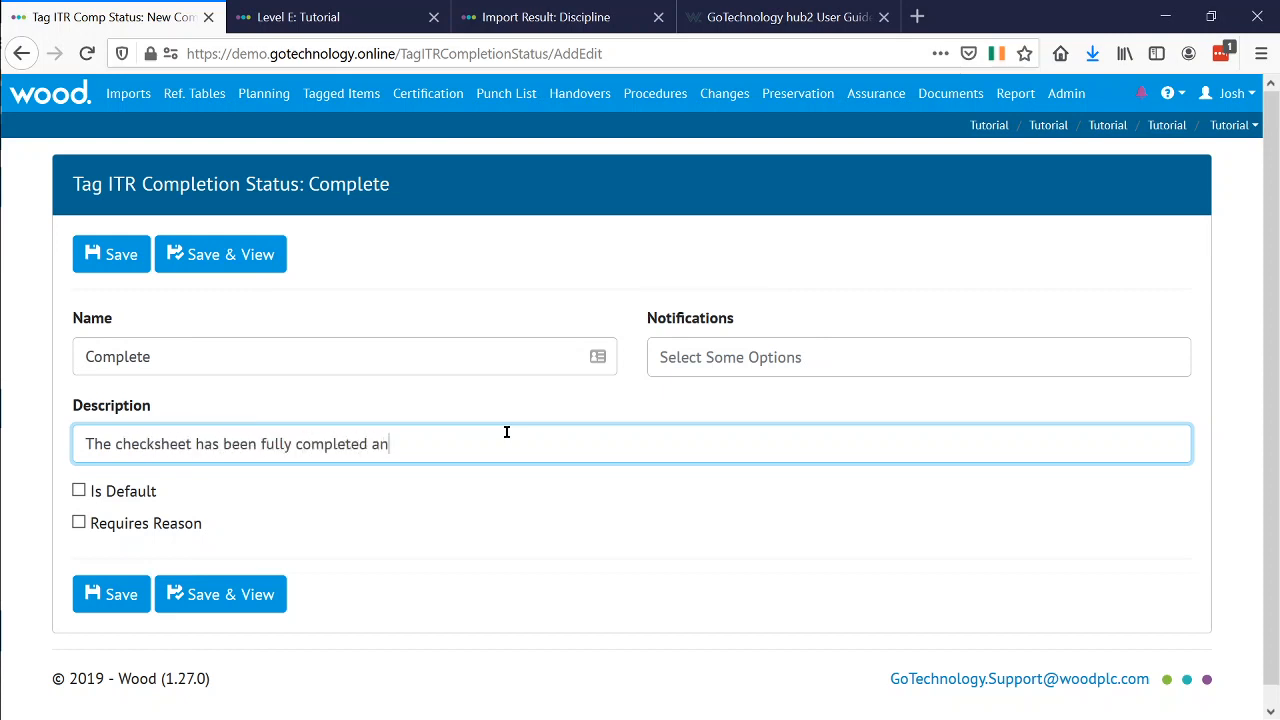
type("d signed off.")
Make the Complete status the default with notifications for Assigned To, and save and view the record.
left_click(121, 494)
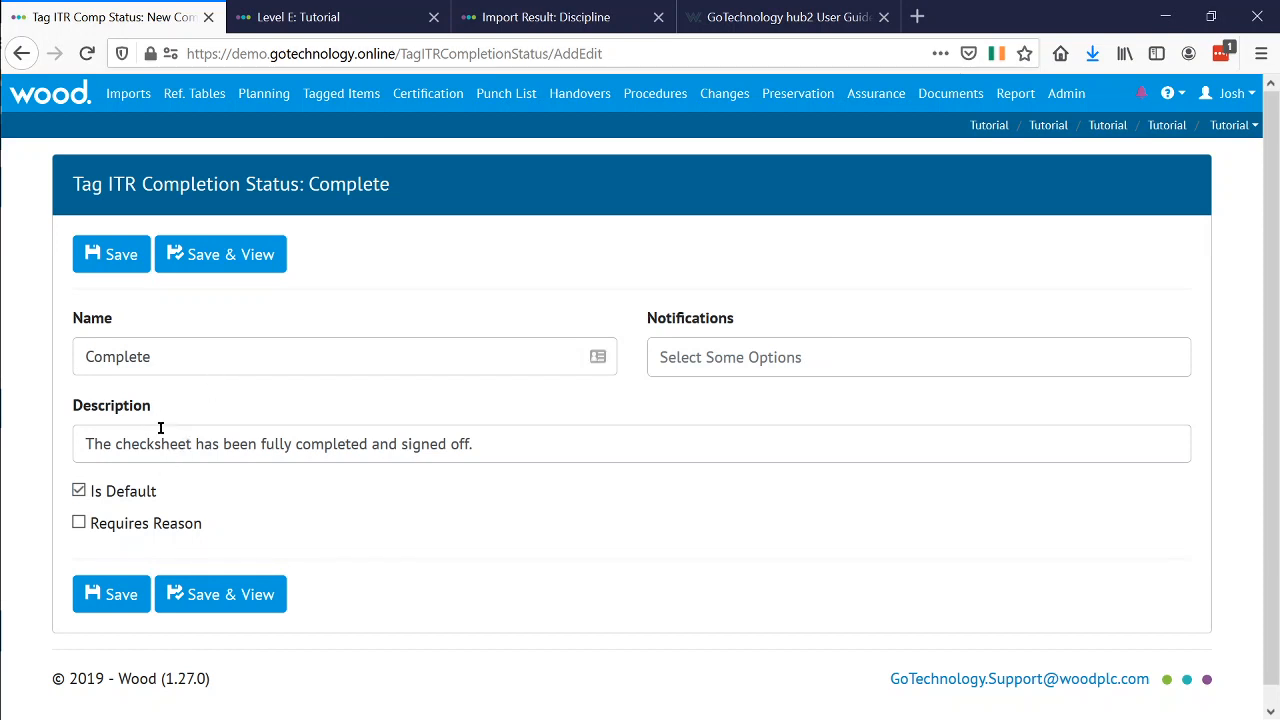
left_click(826, 366)
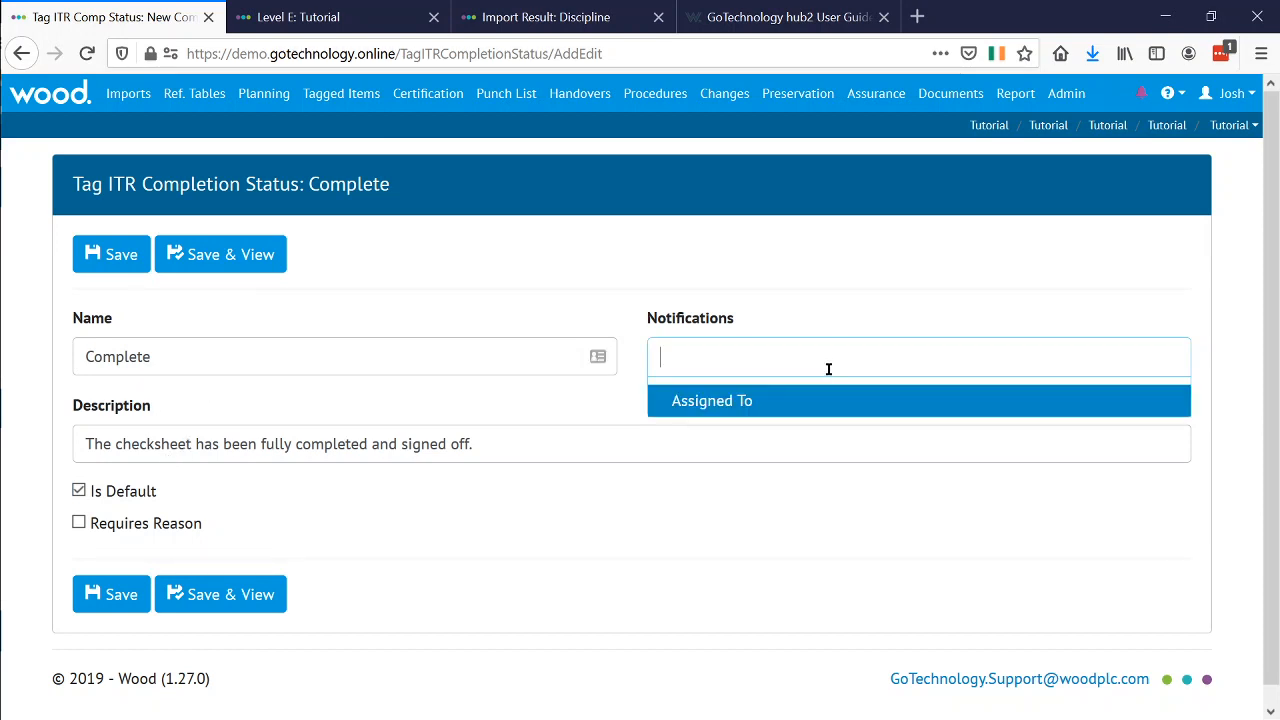
left_click(720, 408)
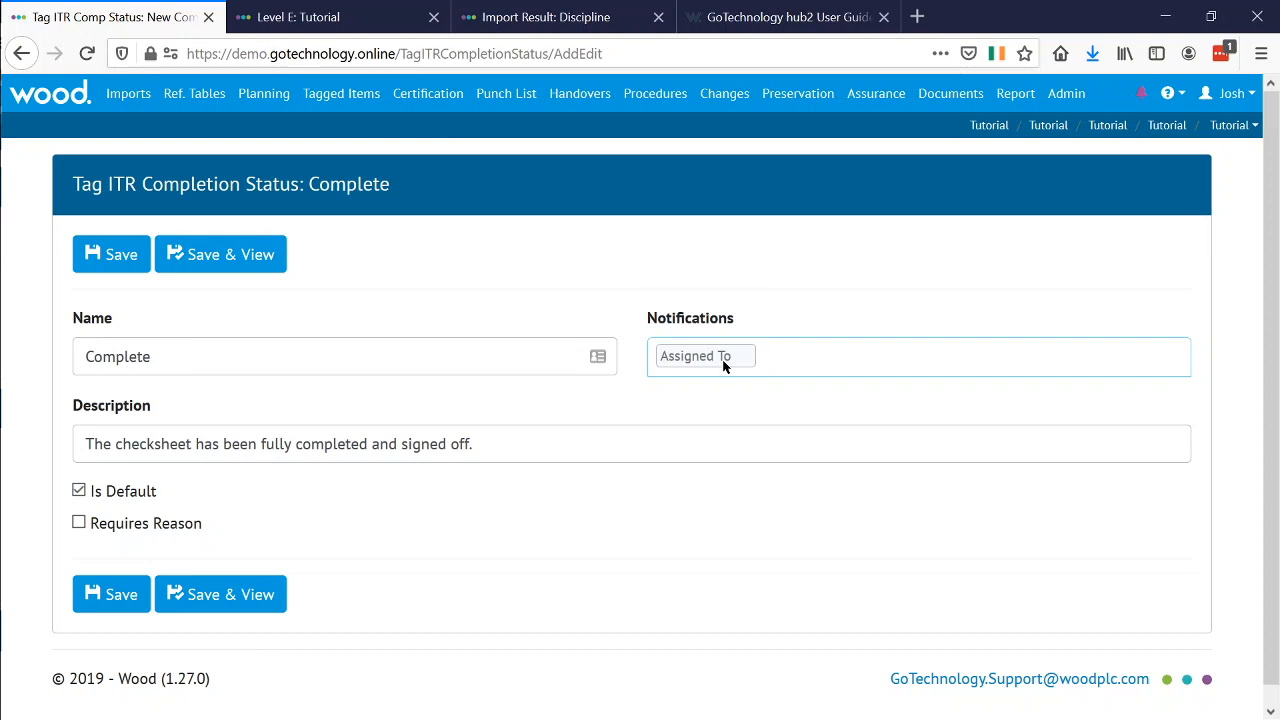
left_click(210, 258)
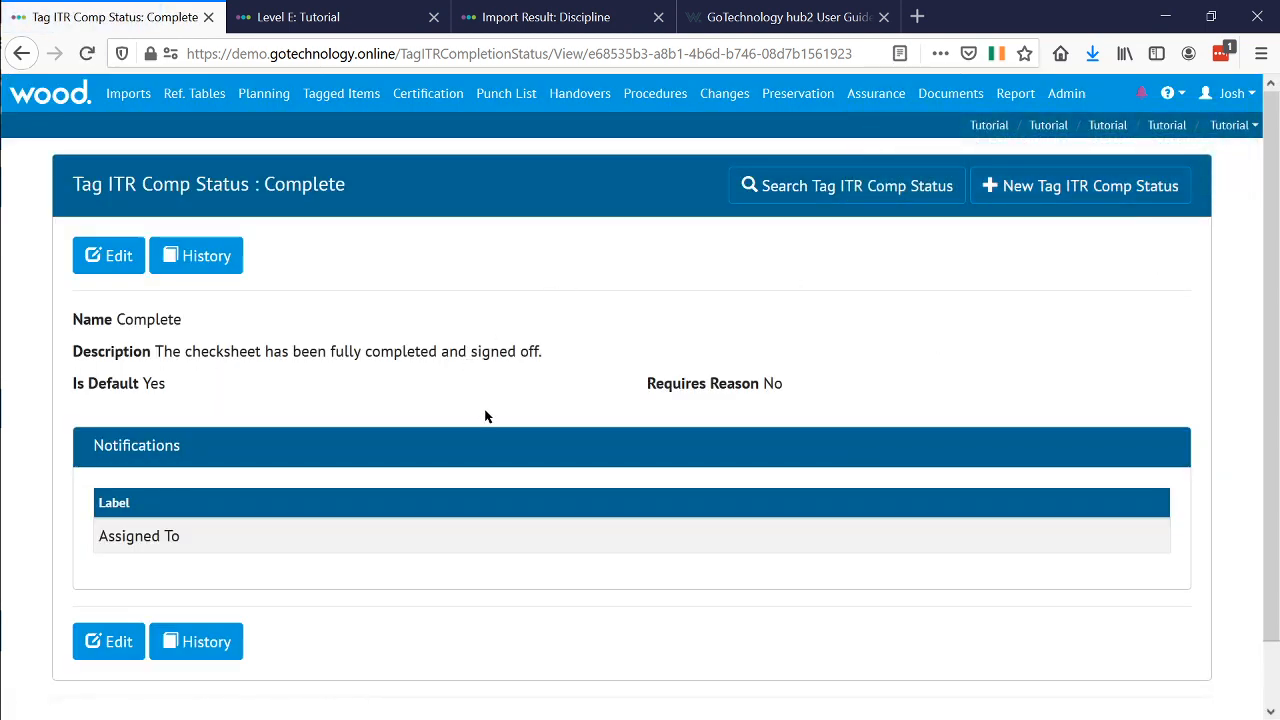
Fill in a new status named Incomplete with Assigned To notification, Requires Reason and description "For some reason the checksheet could not be completed. Enter reason in comments.".
left_click(1080, 186)
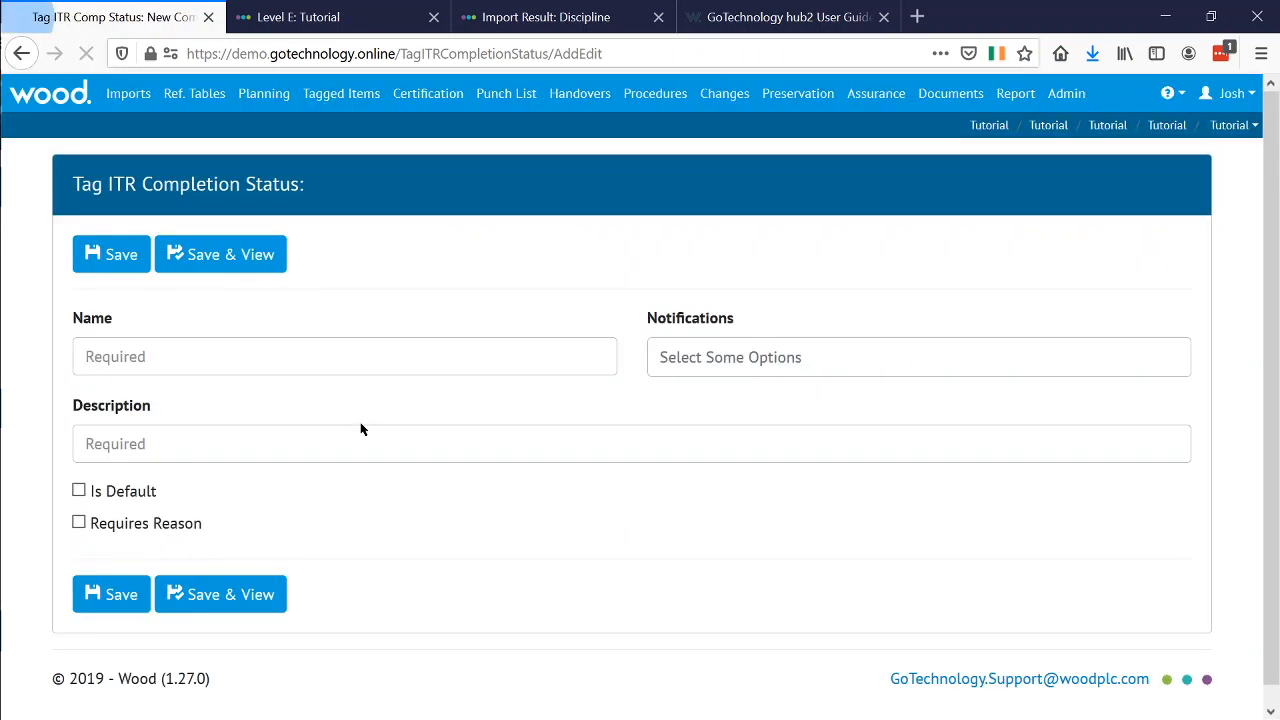
left_click(144, 352)
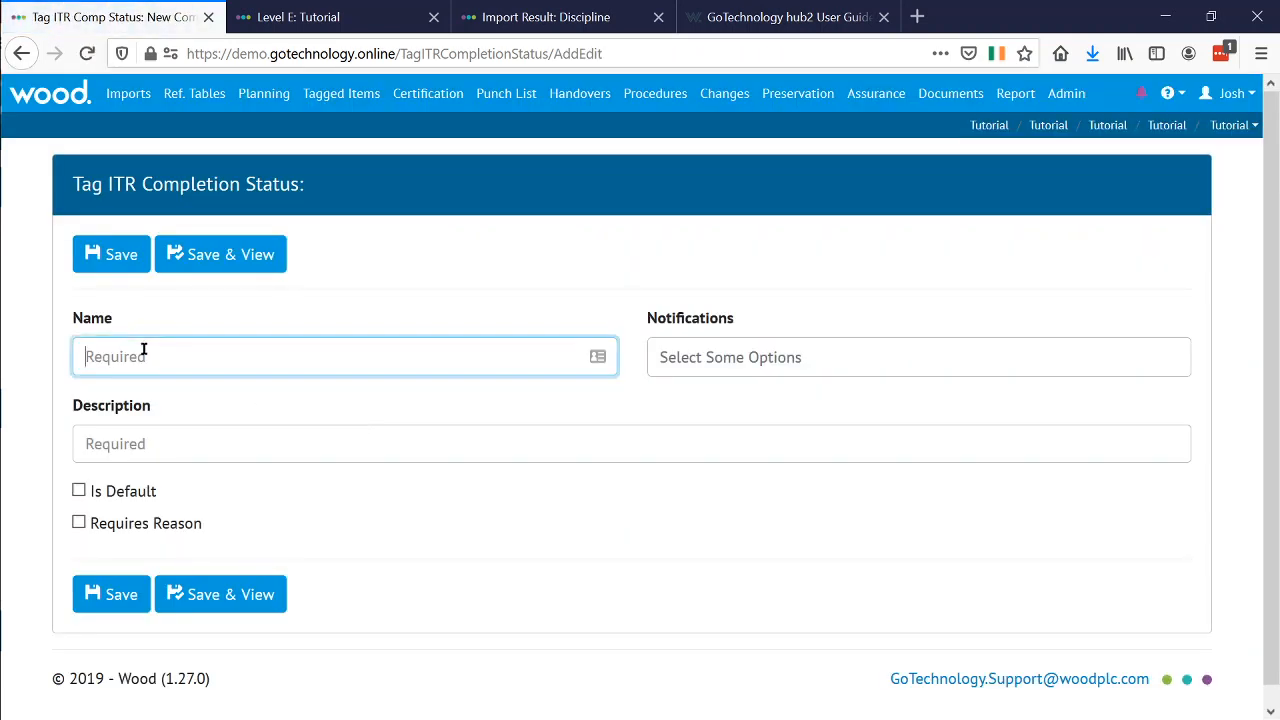
type("Incomplete")
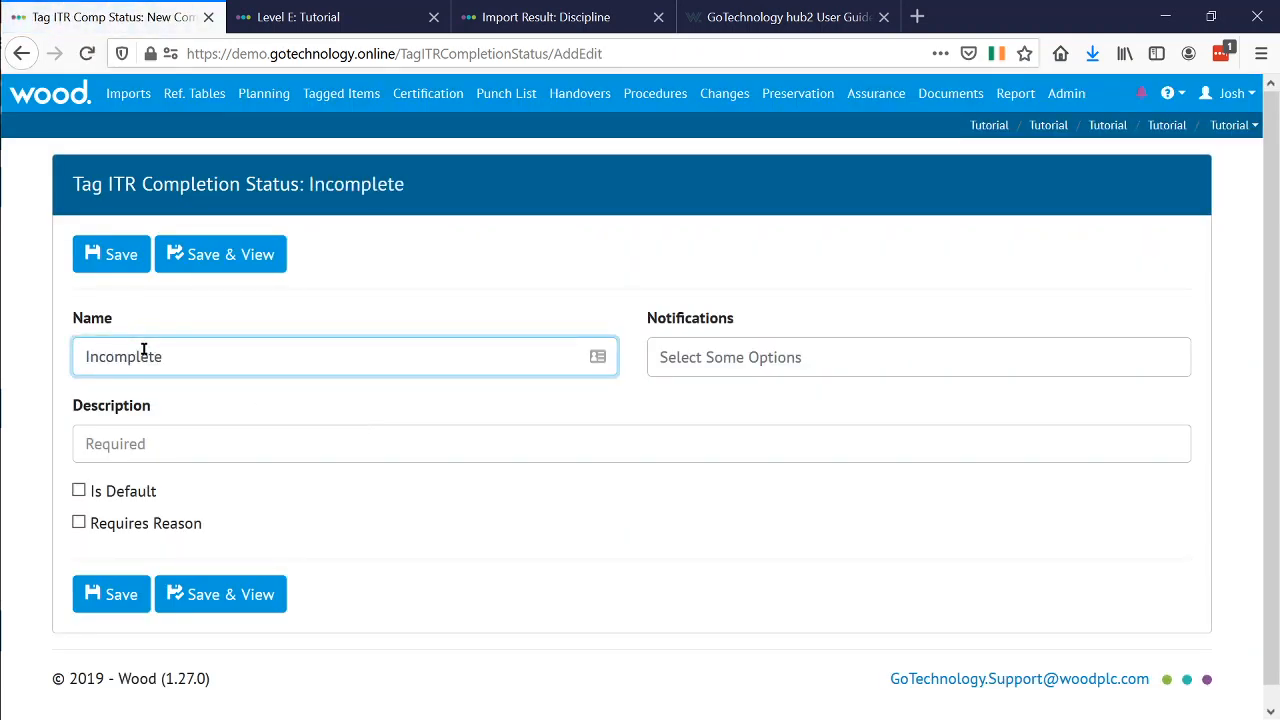
left_click(663, 368)
left_click(673, 408)
left_click(136, 530)
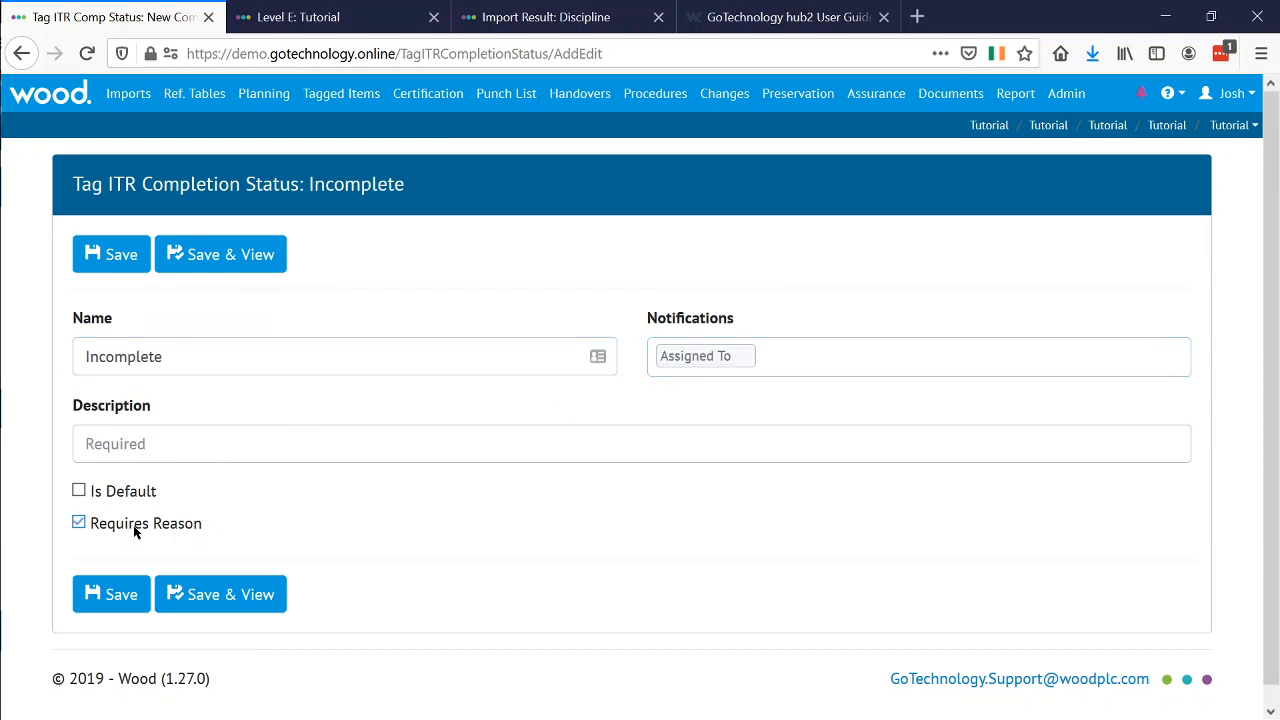
left_click(148, 436)
type("For some reason the checksheet could not be completed. Enter reason in comments.")
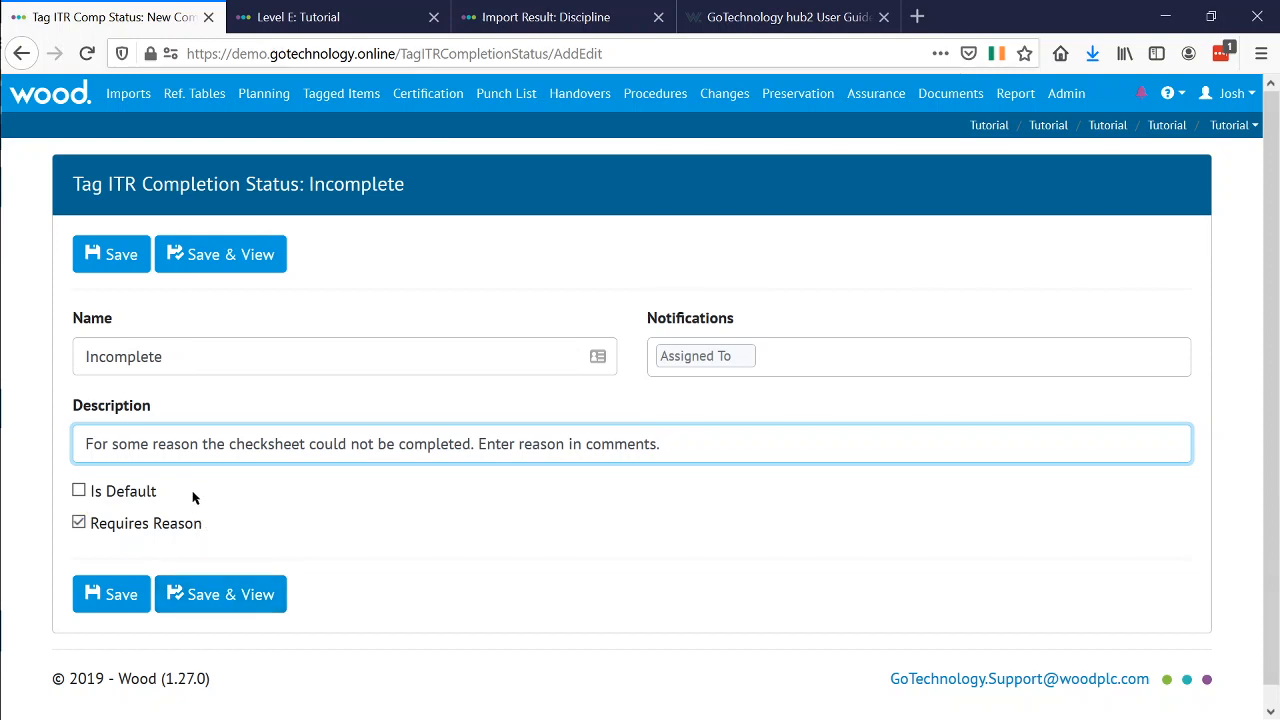
Set the form's name to NRD and description to "Not Required. Enter justification in comments.", then save and view the status.
middle_click(178, 358)
key("Tab")
left_click(102, 345)
double_click(102, 345)
type("NRD")
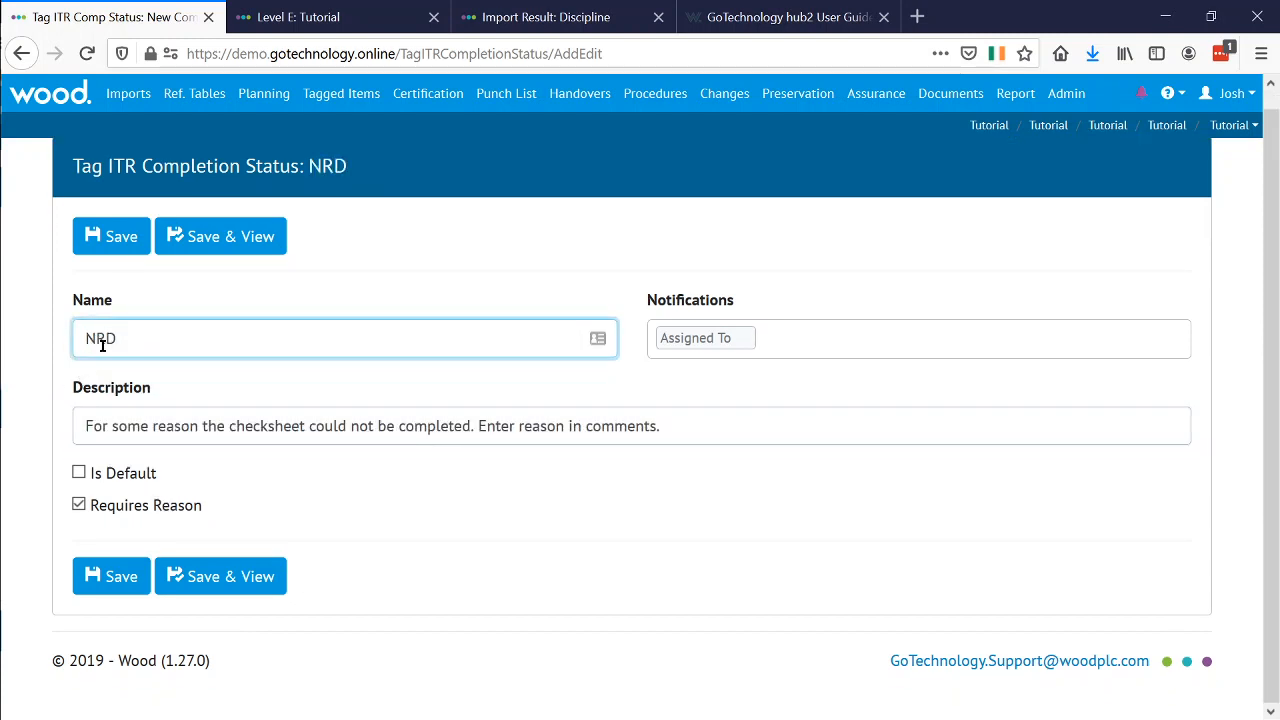
key("Tab")
left_click(127, 427)
triple_click(127, 427)
type("Not Required")
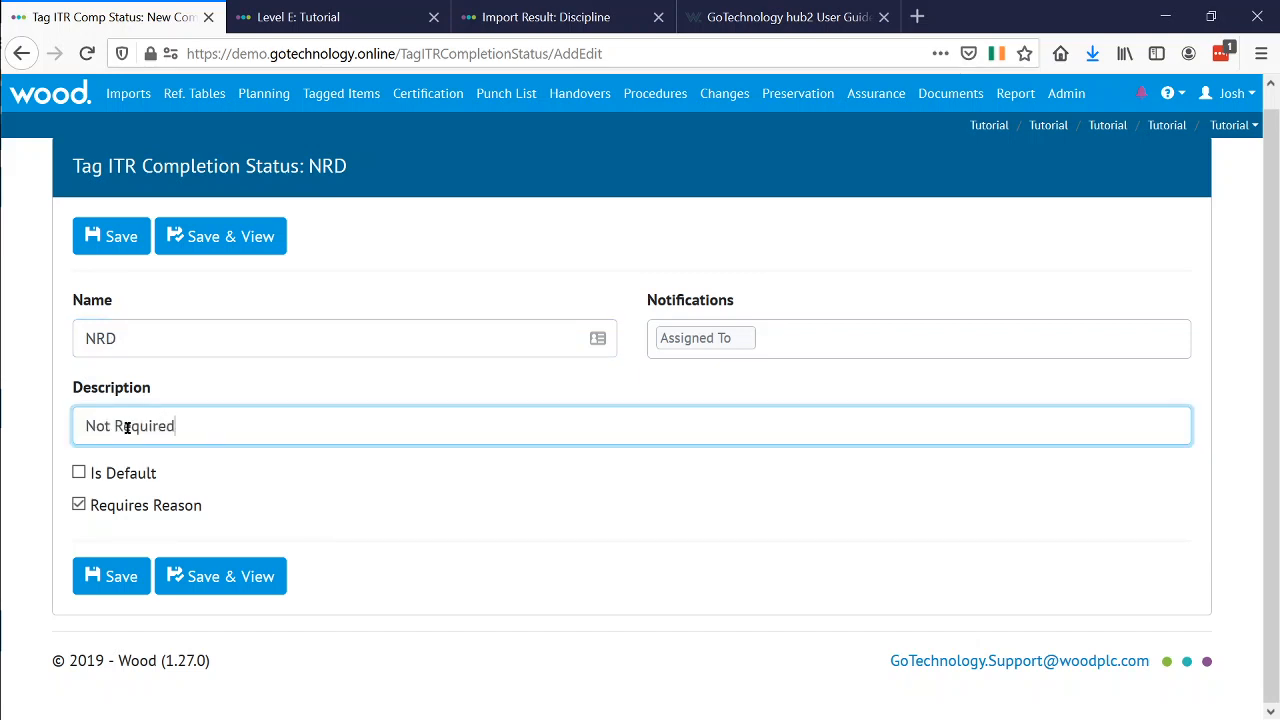
type(". Enter justification in comments.")
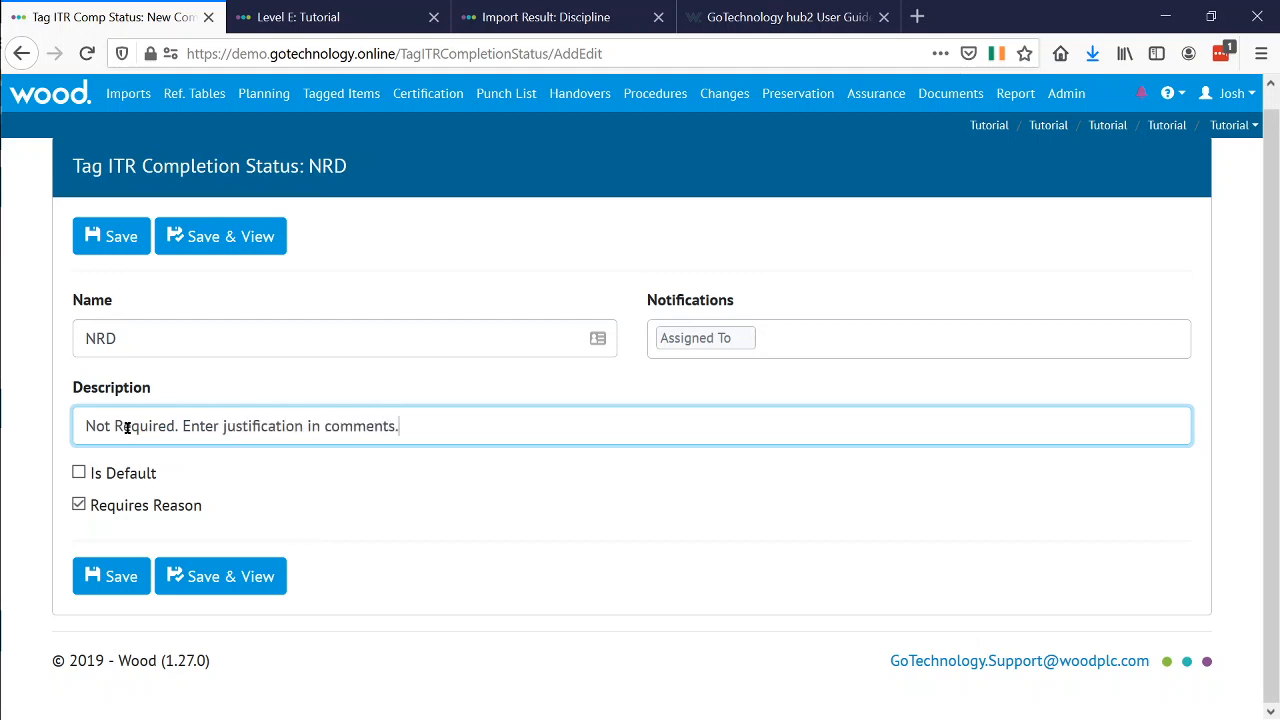
left_click(224, 594)
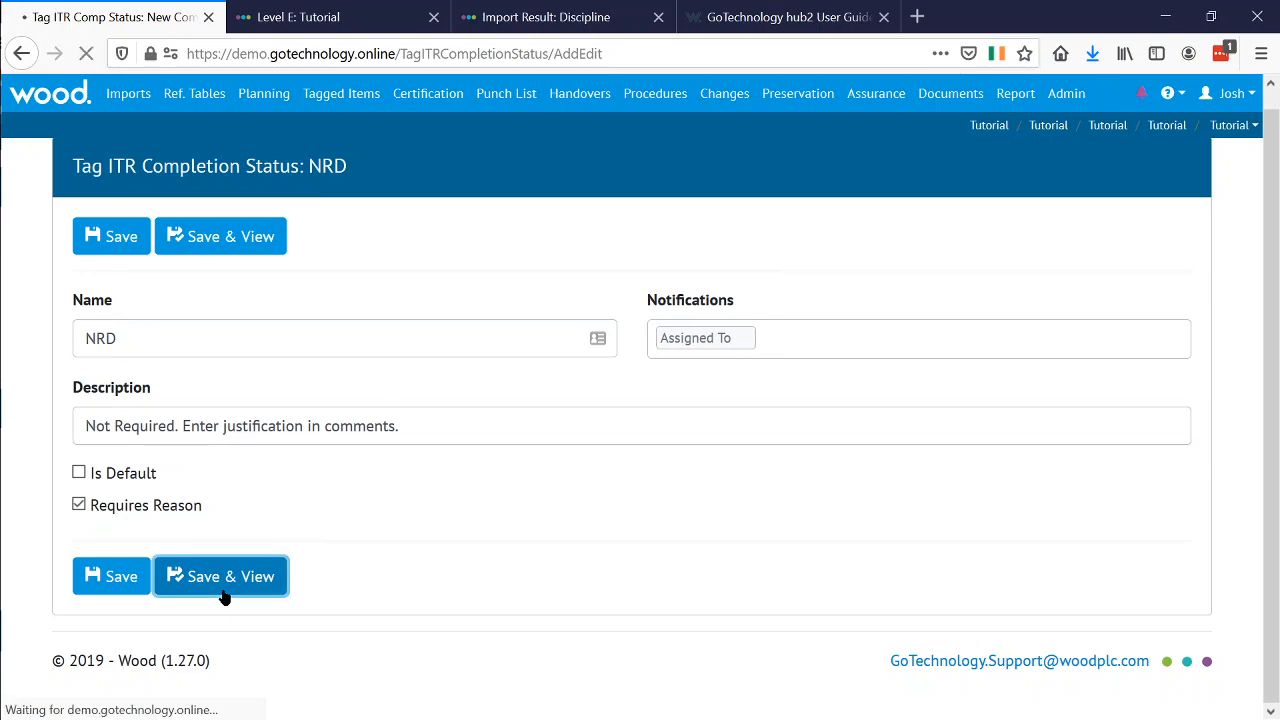